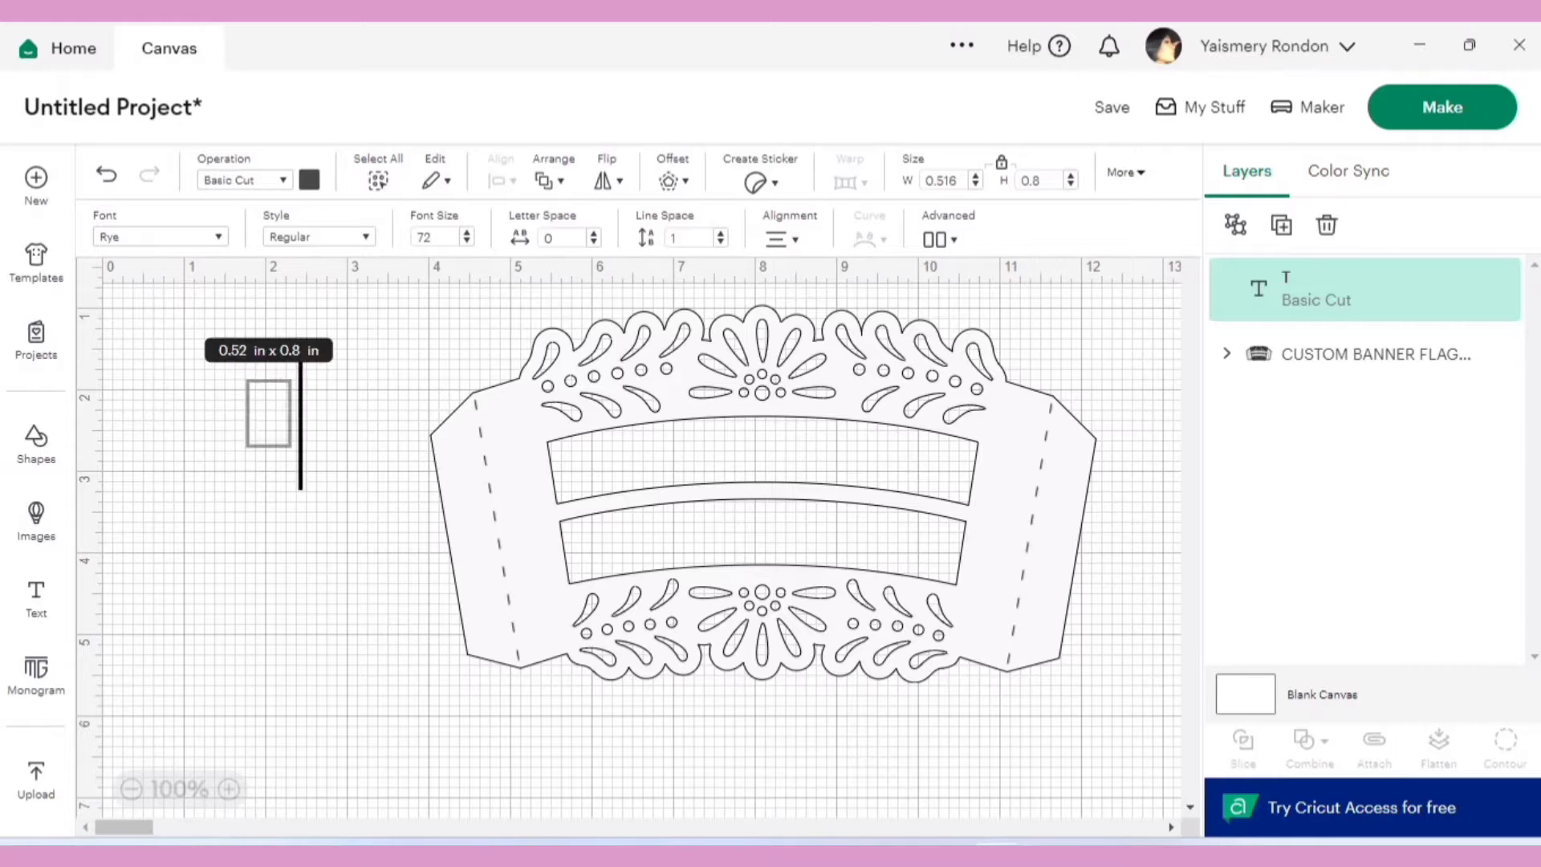
Enter the celebrant's first name in possessive form, in capitals, as the first text
type("NICOLE'S")
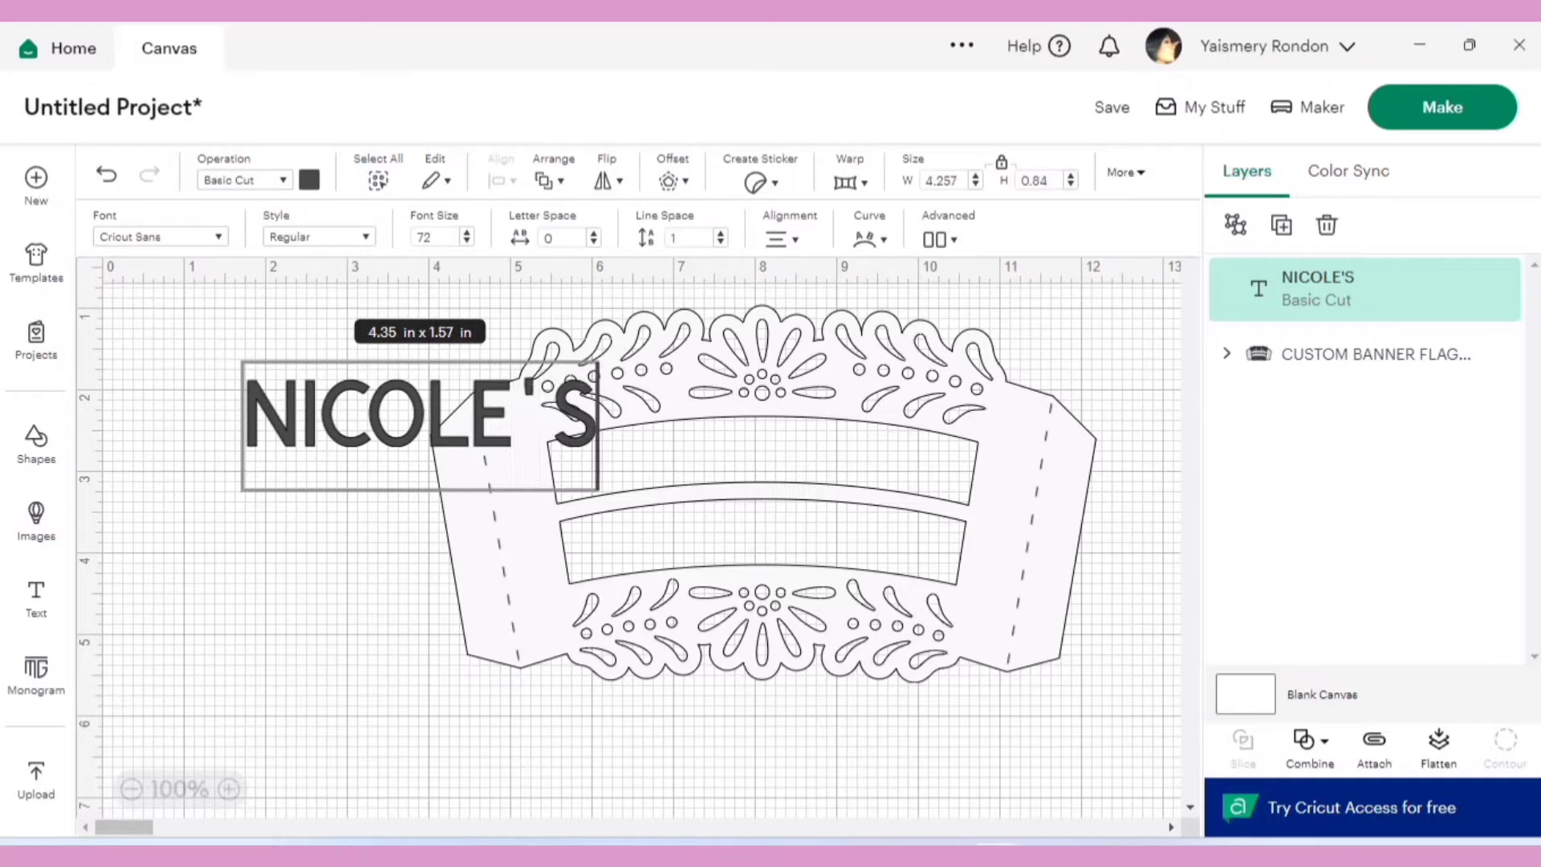
key("Escape")
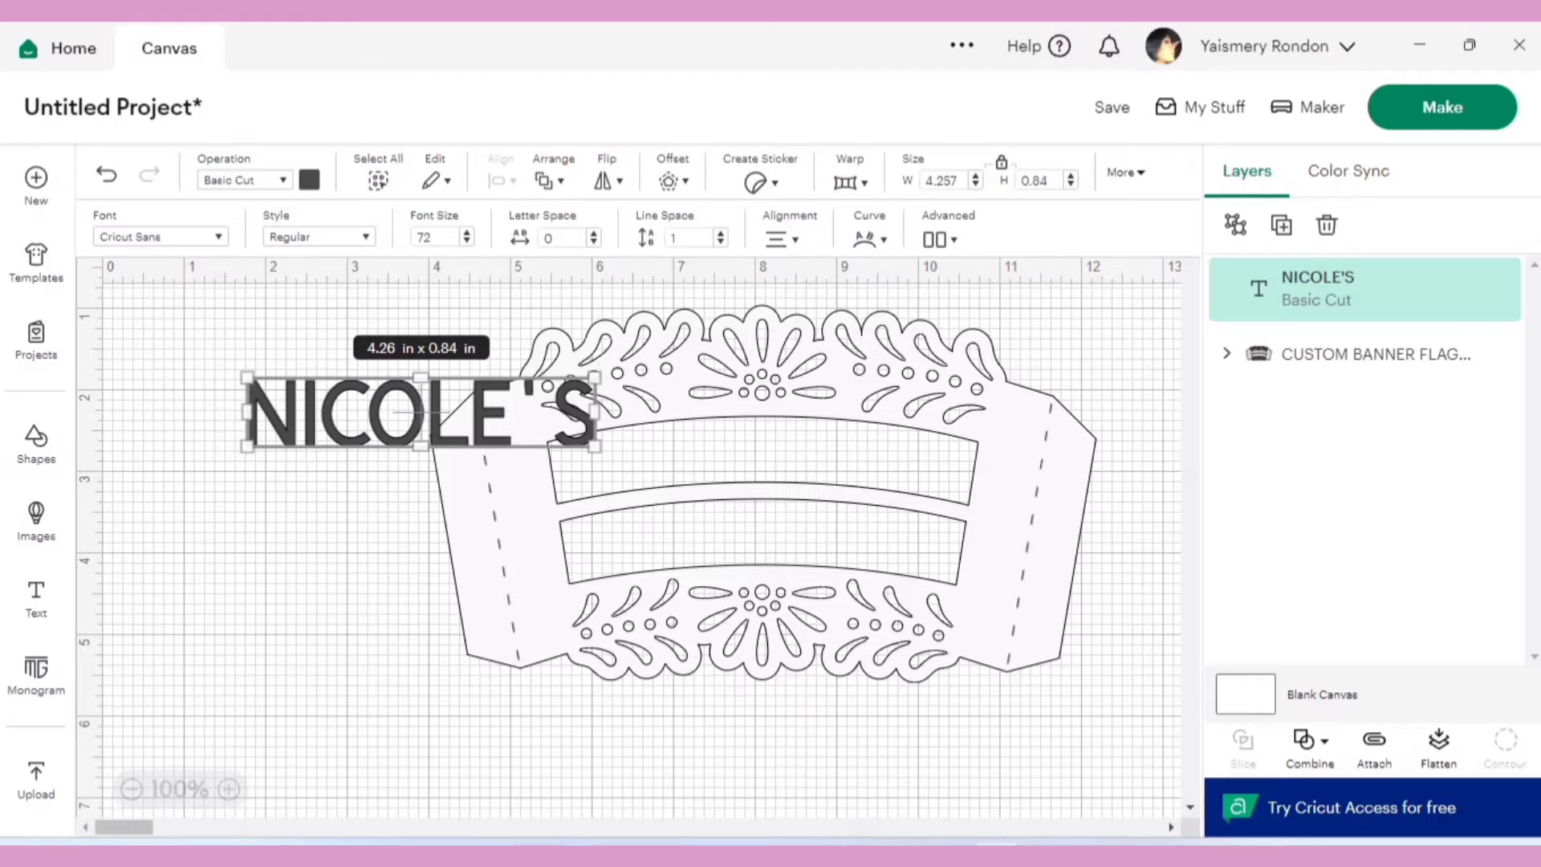
Add a second text object and place it directly below the name text
left_click(36, 598)
key("Escape")
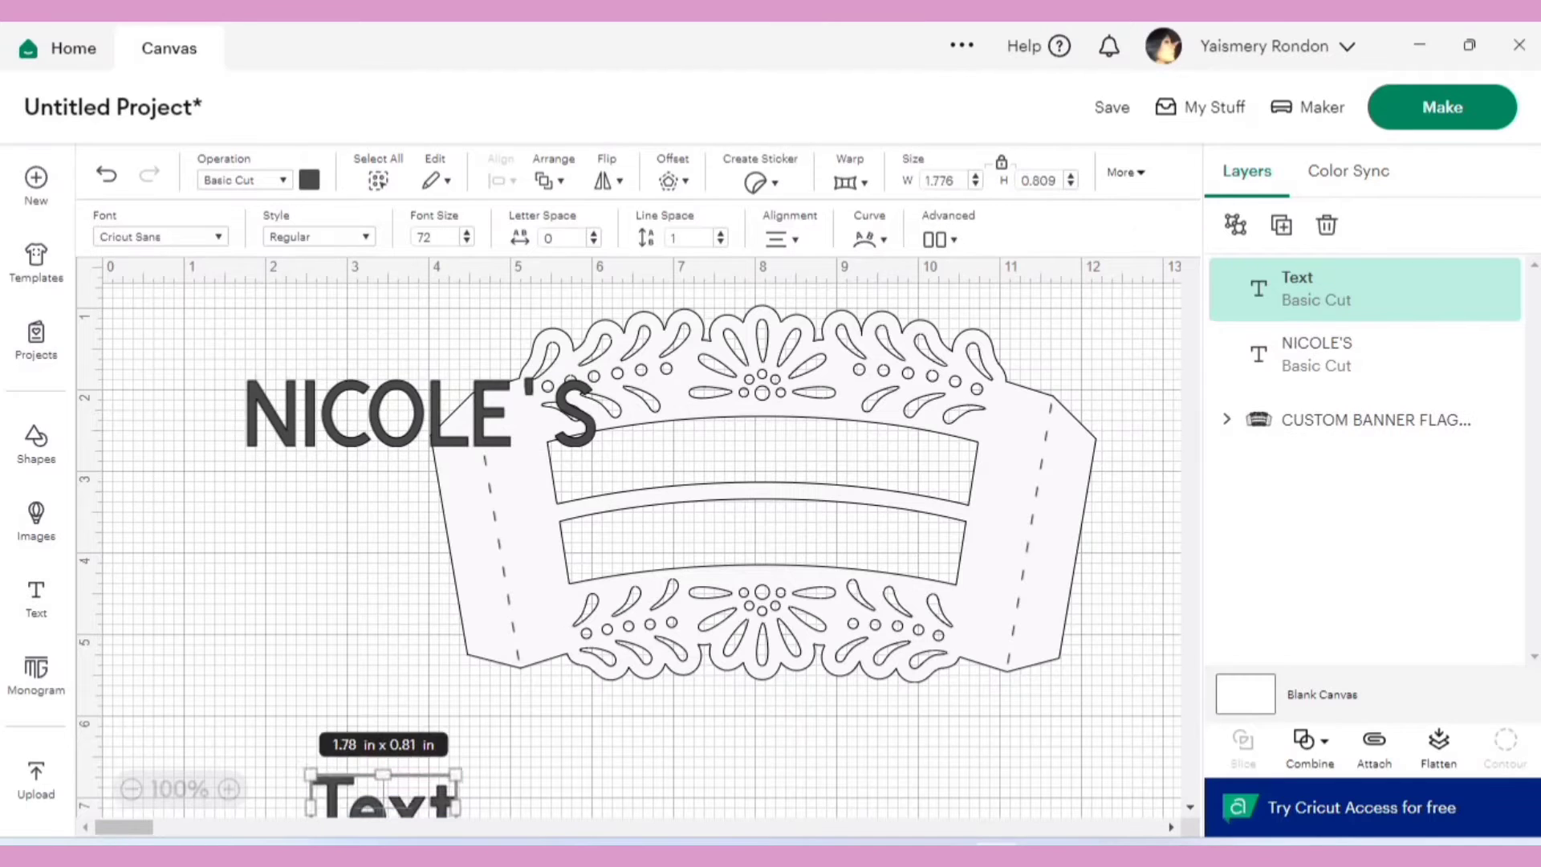
left_click_drag(383, 772, 378, 636)
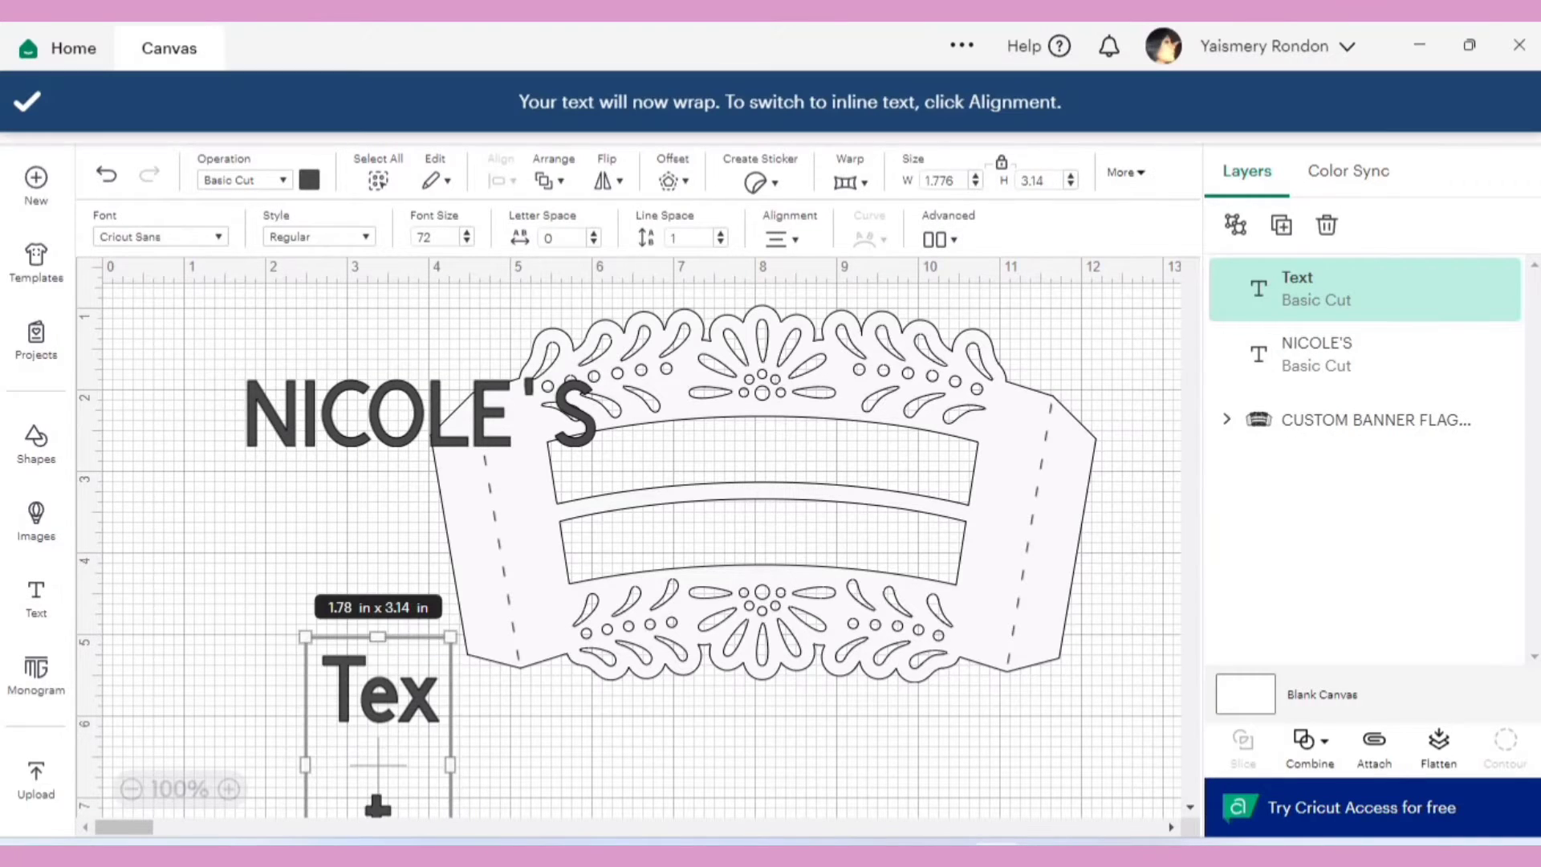
key("ctrl+z")
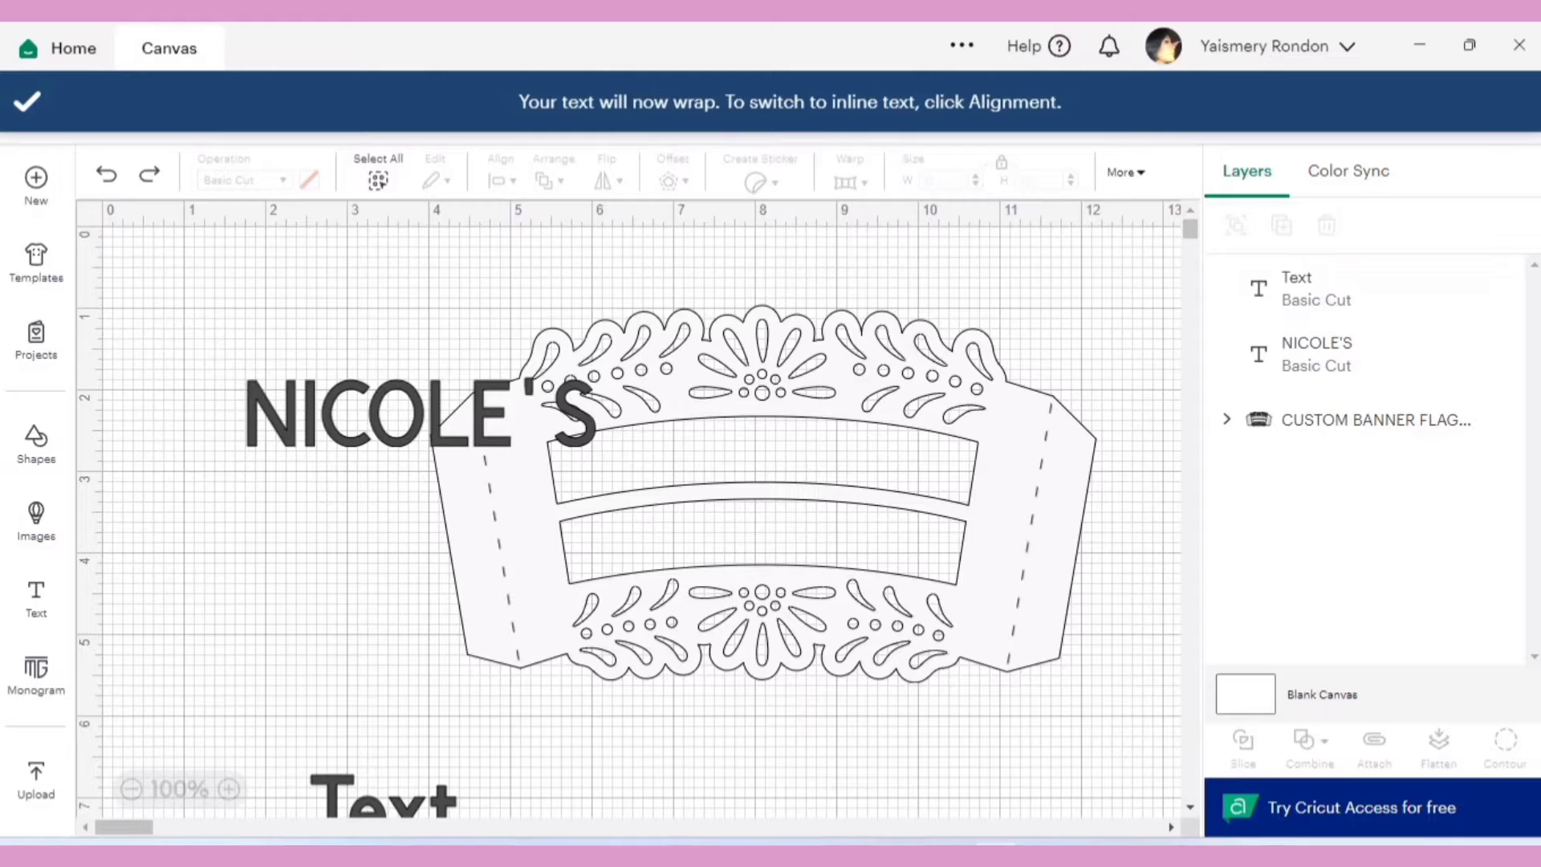
left_click_drag(378, 799, 306, 550)
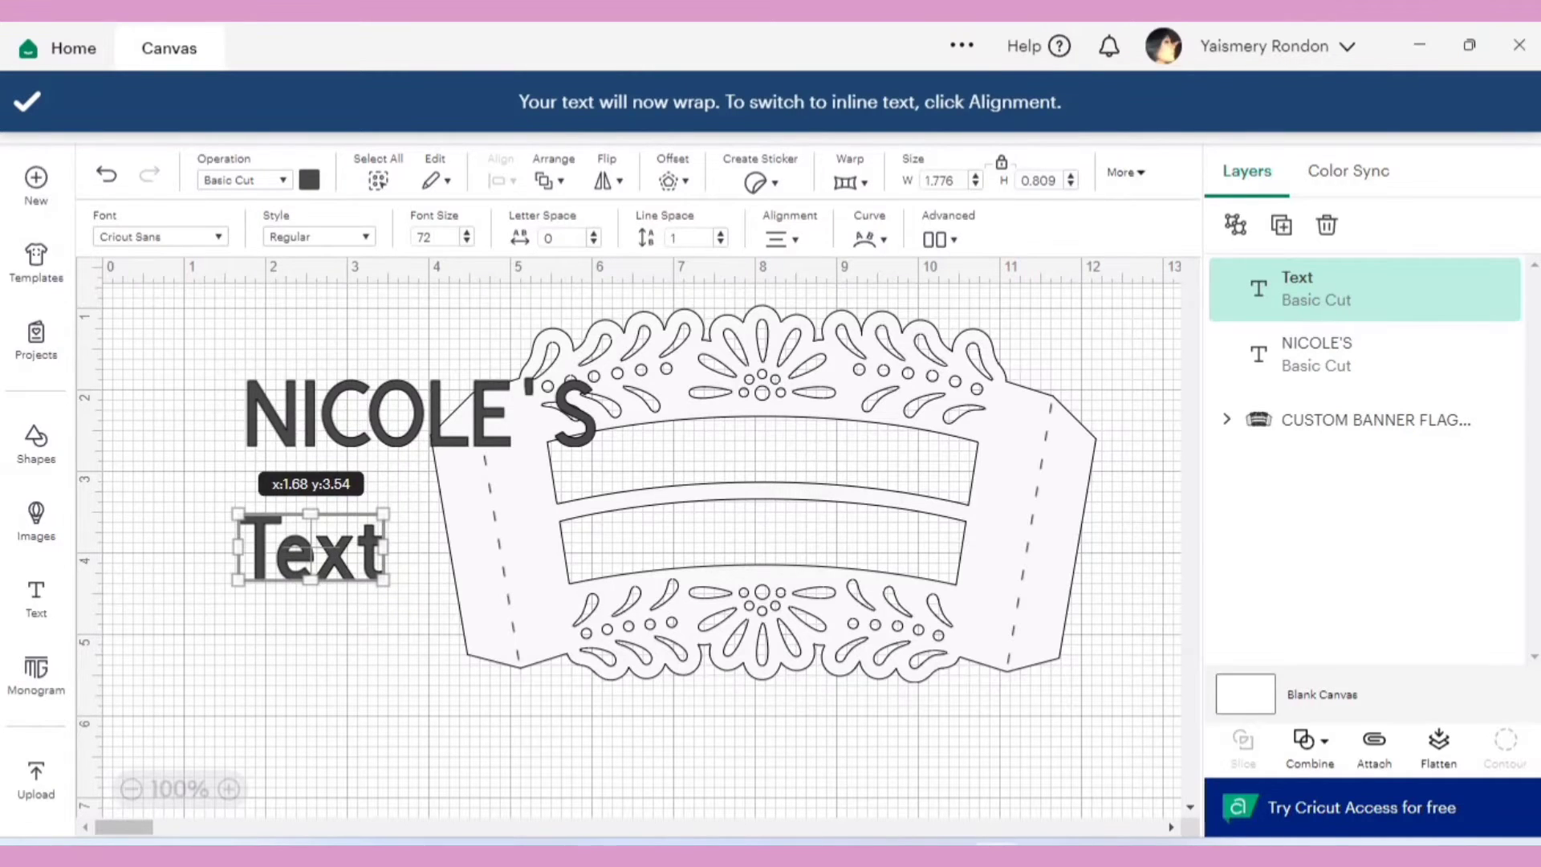
Replace the second text's placeholder wording with QUINCE
left_click_drag(384, 579, 389, 624)
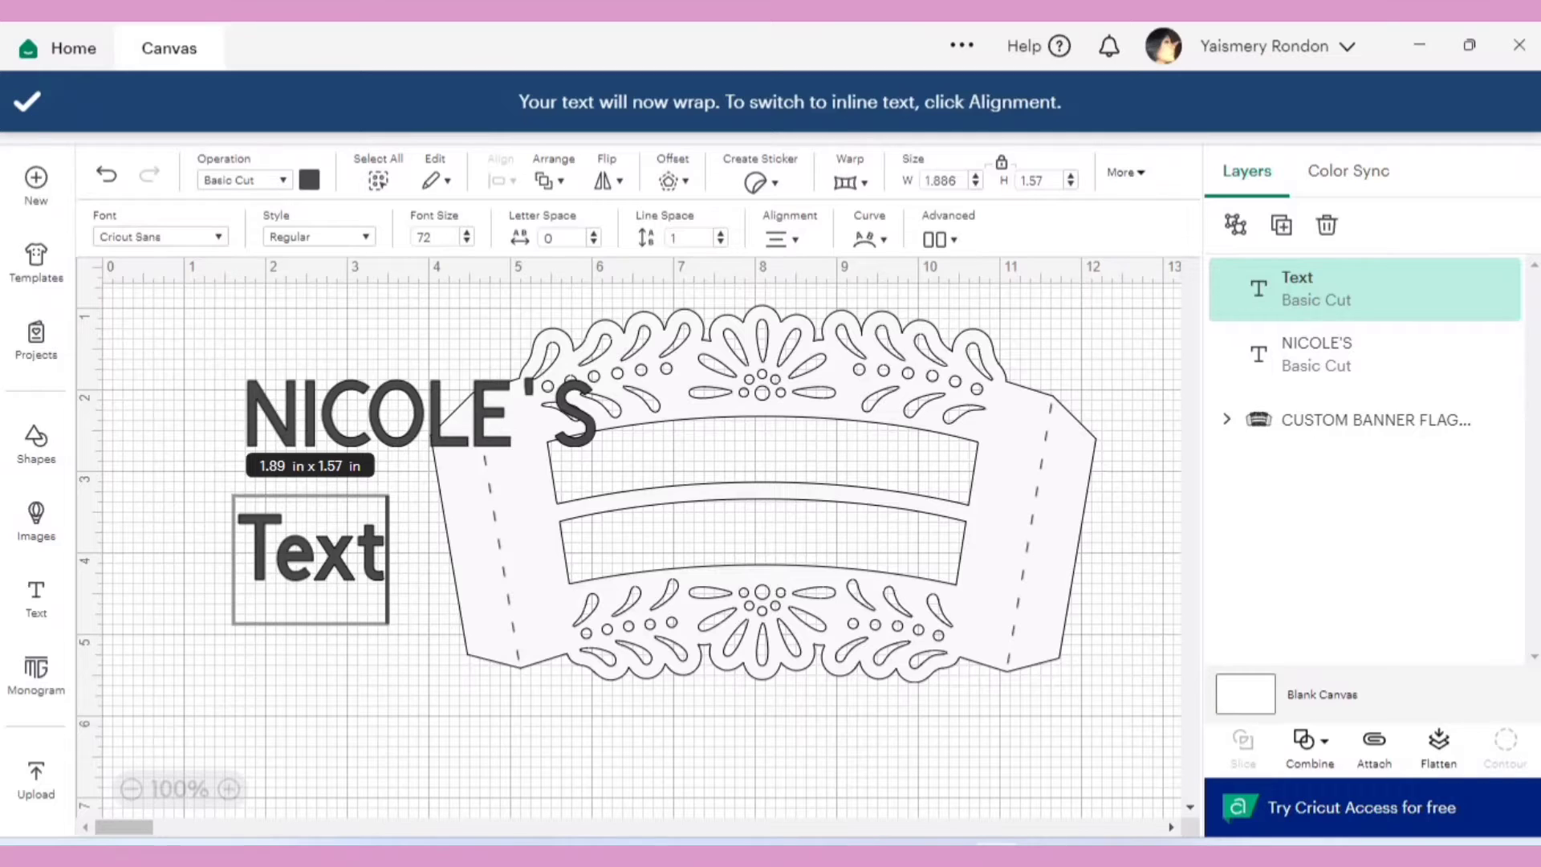
key("BackSpace")
key("BackSpace")
key("BackSpace")
key("BackSpace")
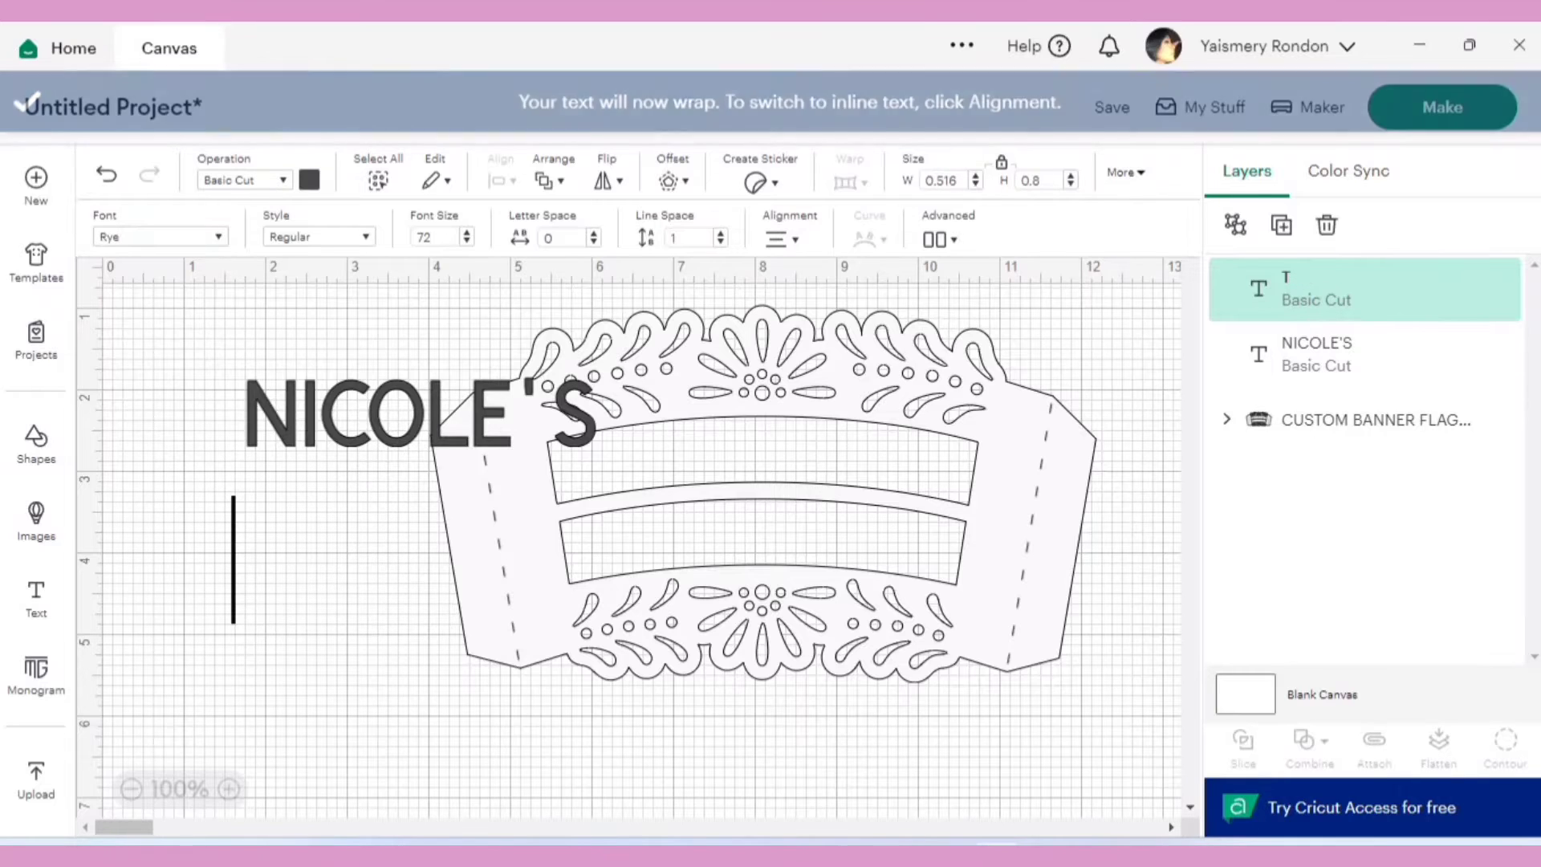
type("QUINCE")
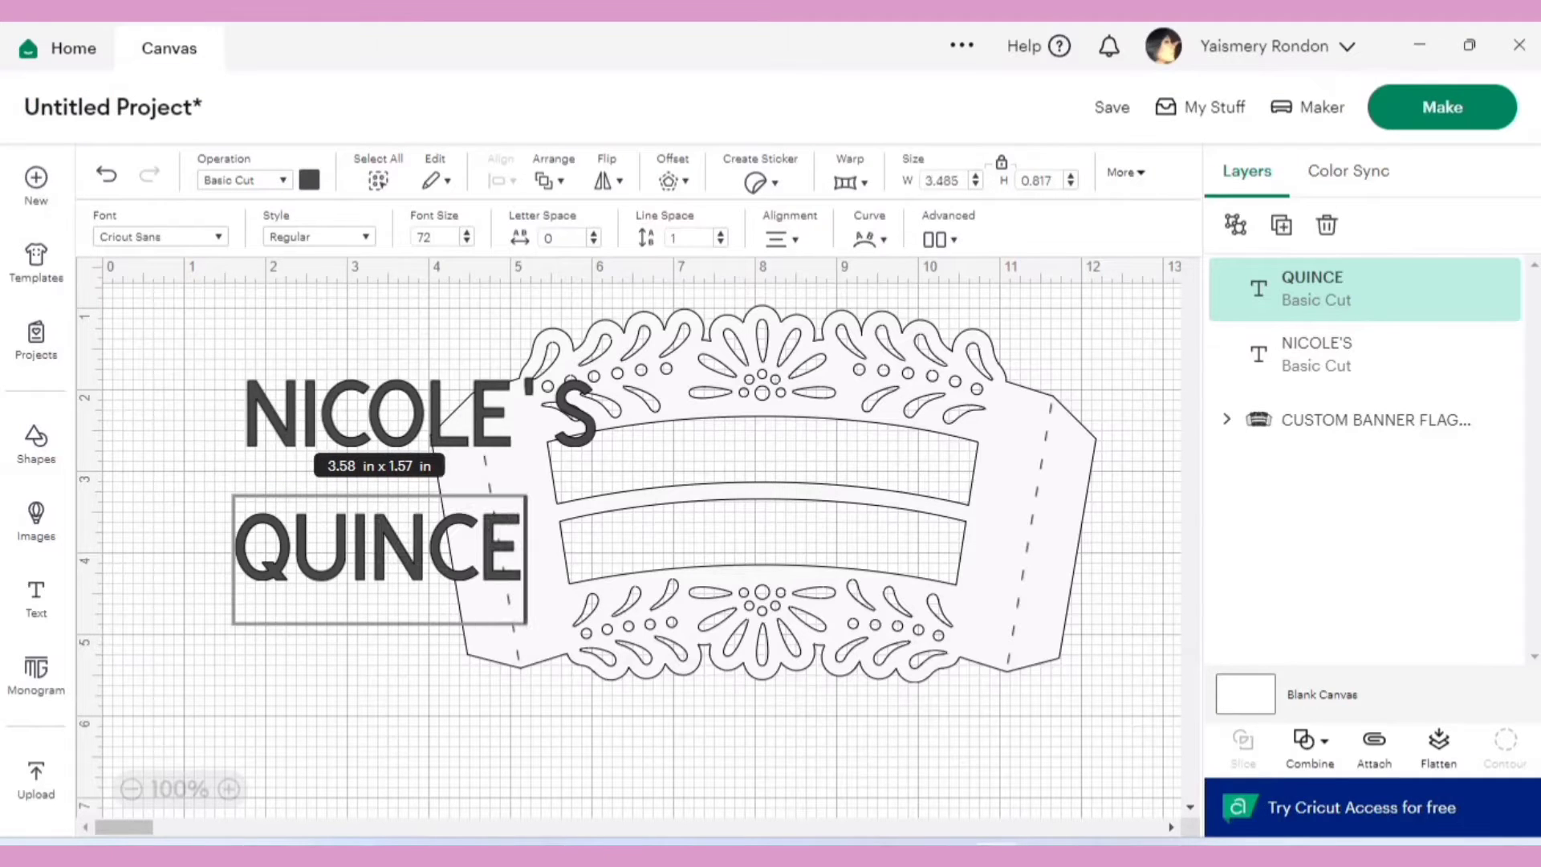
key("Escape")
Move QUINCE over the banner's lower window and the name text over the upper window
left_click_drag(378, 546, 758, 531)
left_click_drag(419, 413, 766, 448)
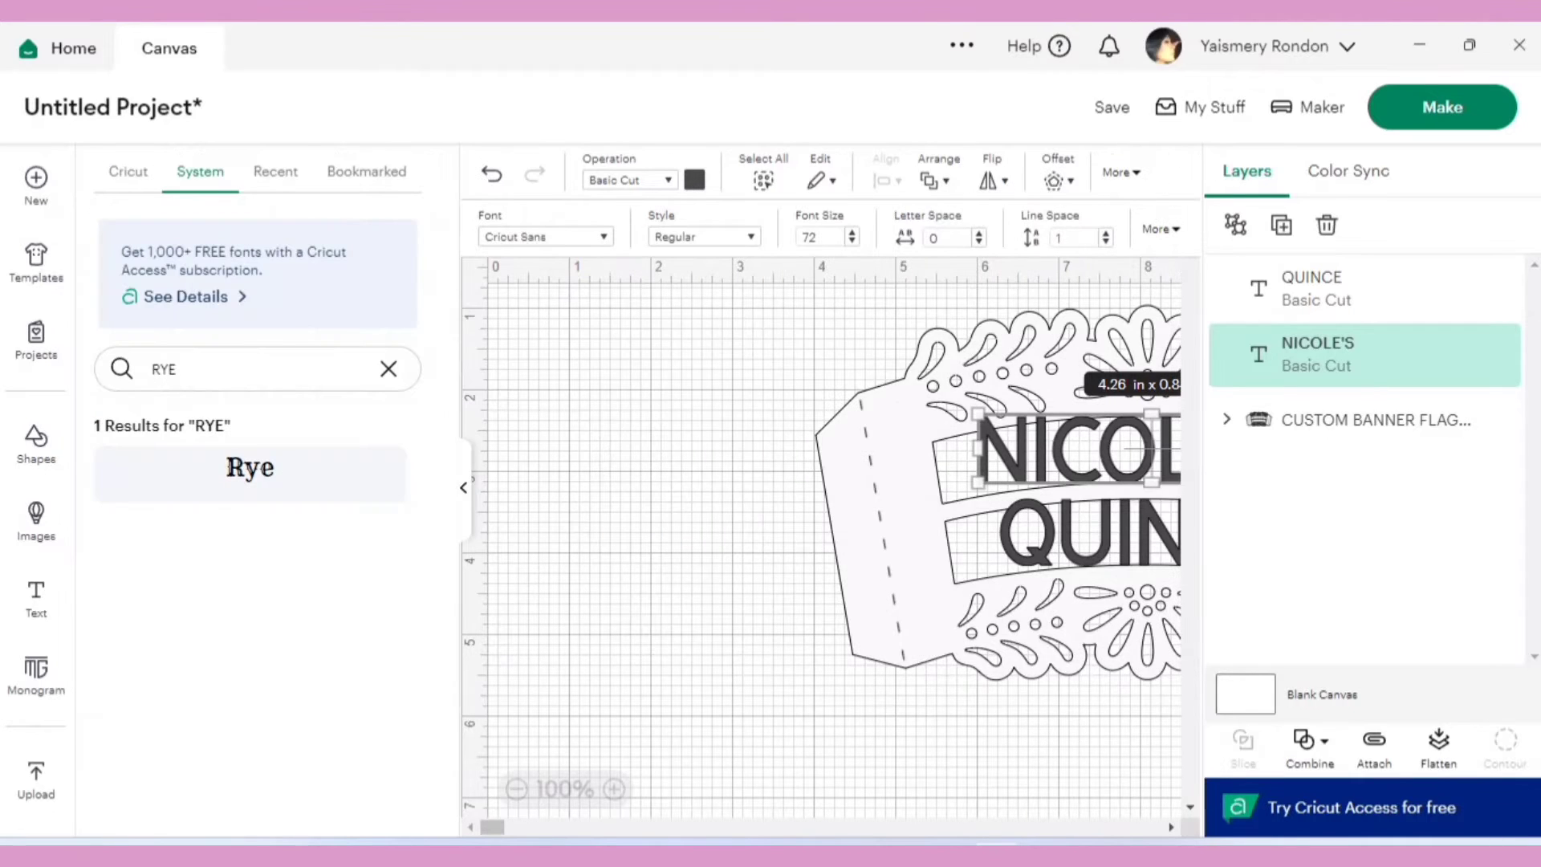
Search the system fonts for RYE and apply the Rye font to the name text
left_click_drag(176, 368, 36, 342)
key("BackSpace")
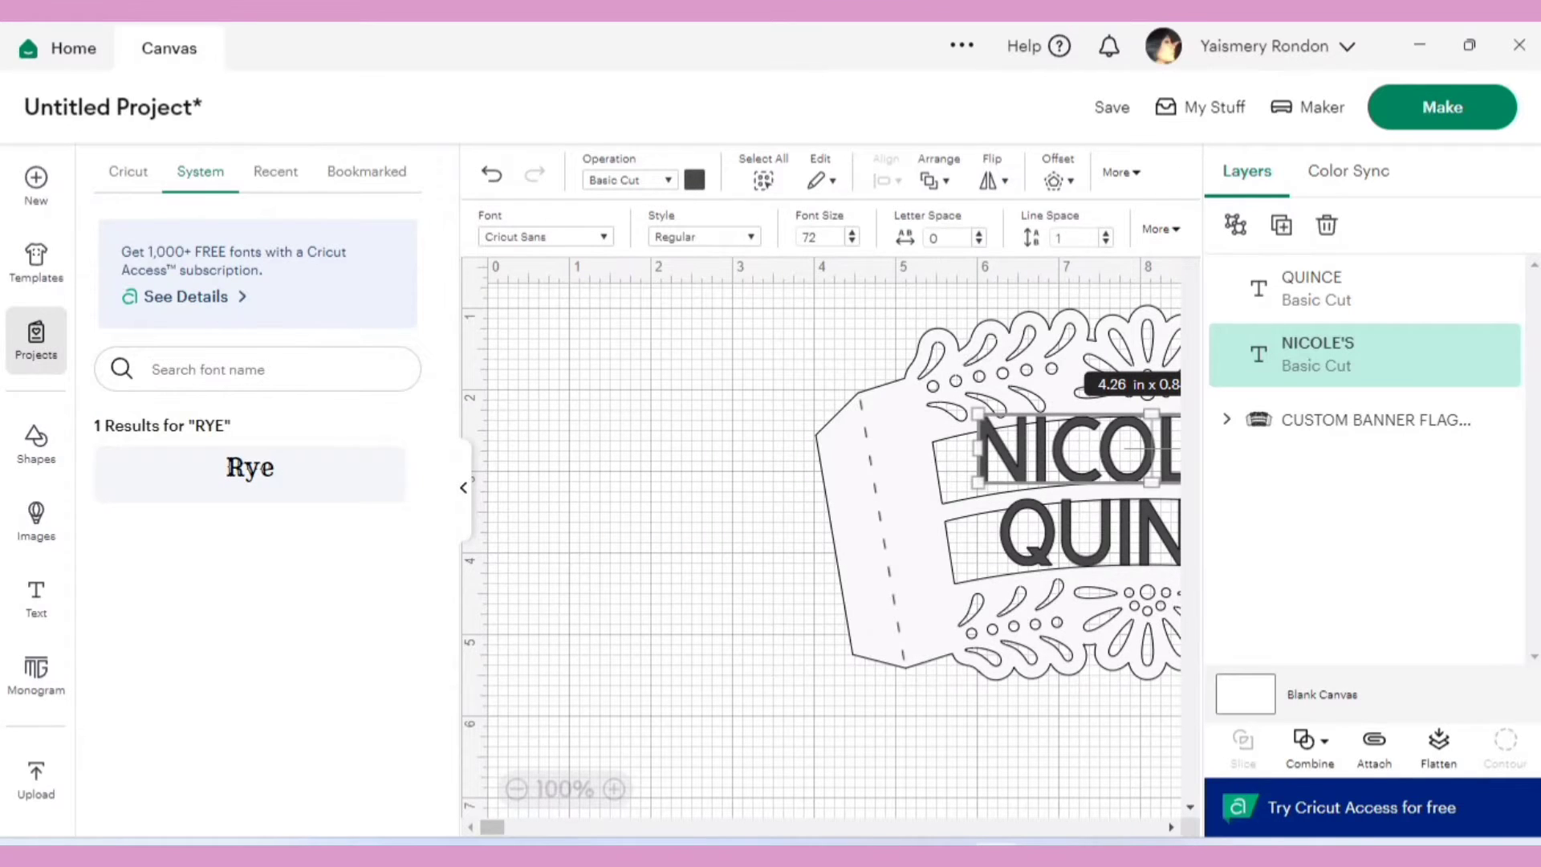
type("RYE")
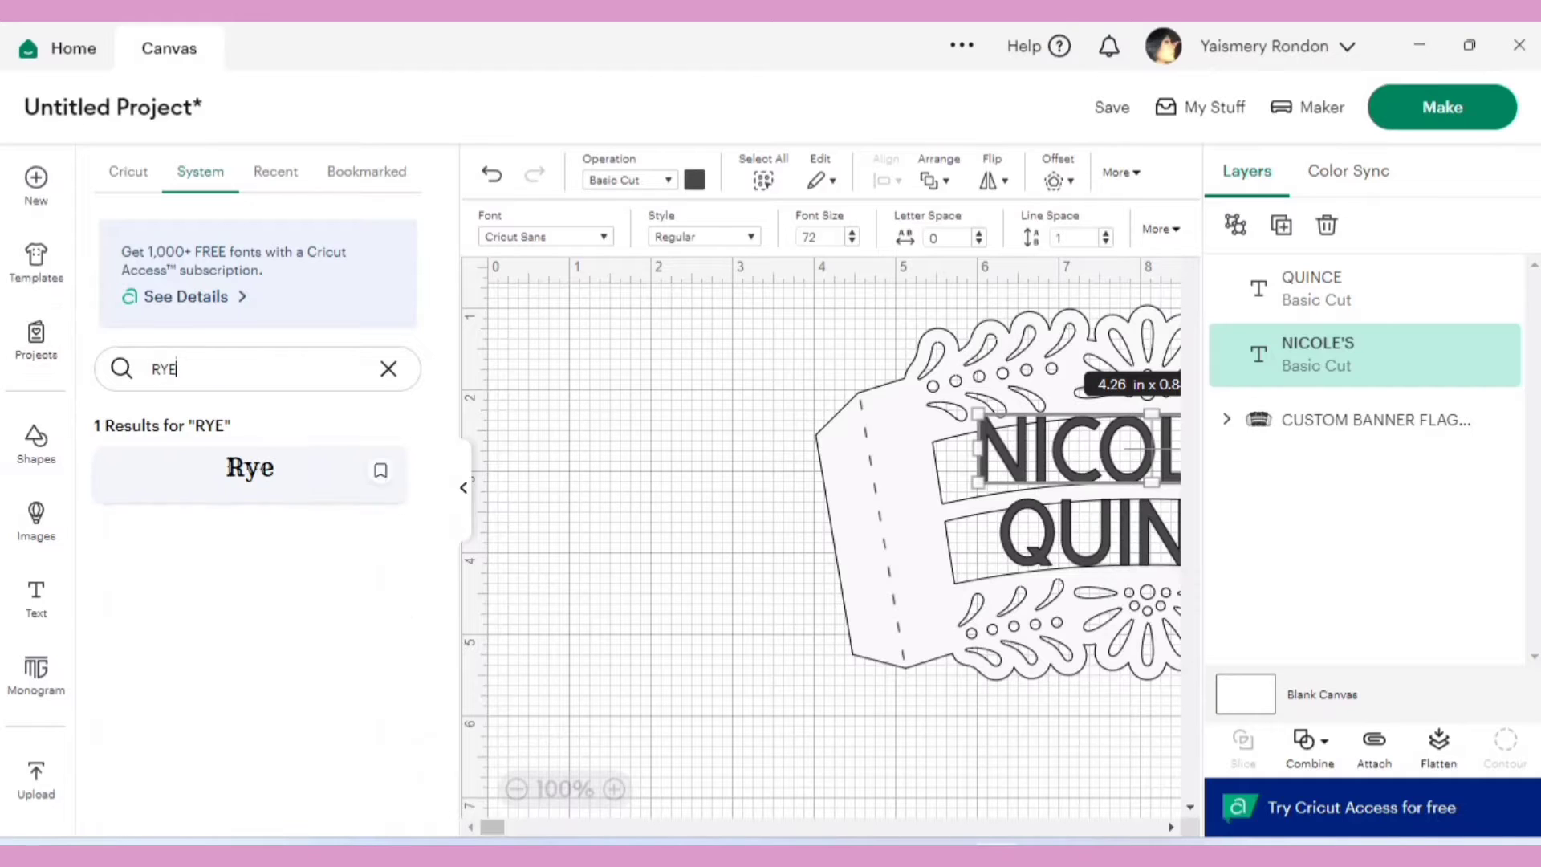
left_click(249, 472)
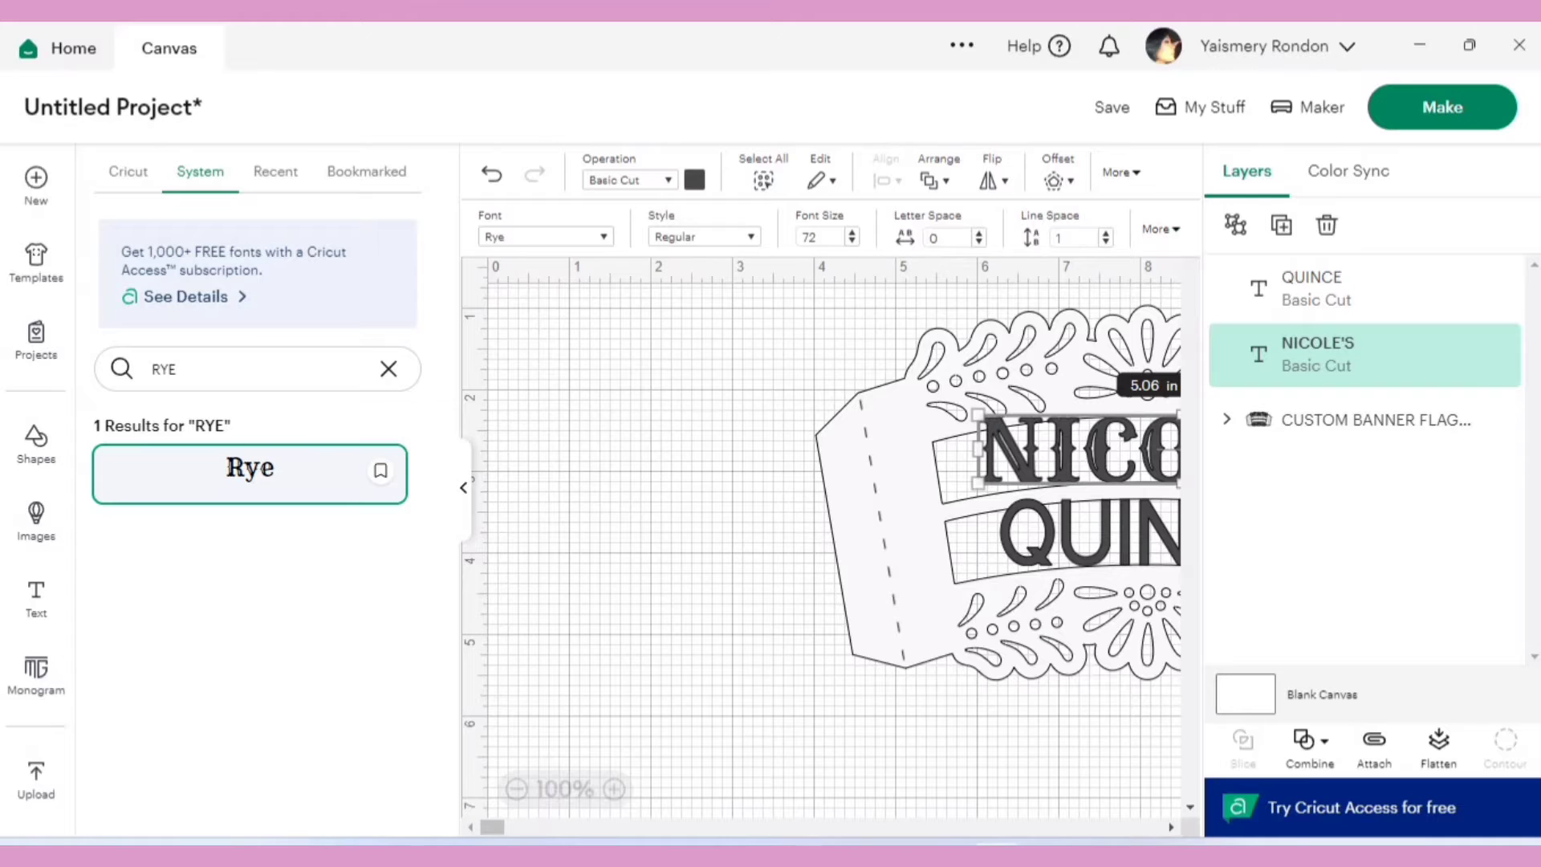
left_click(463, 488)
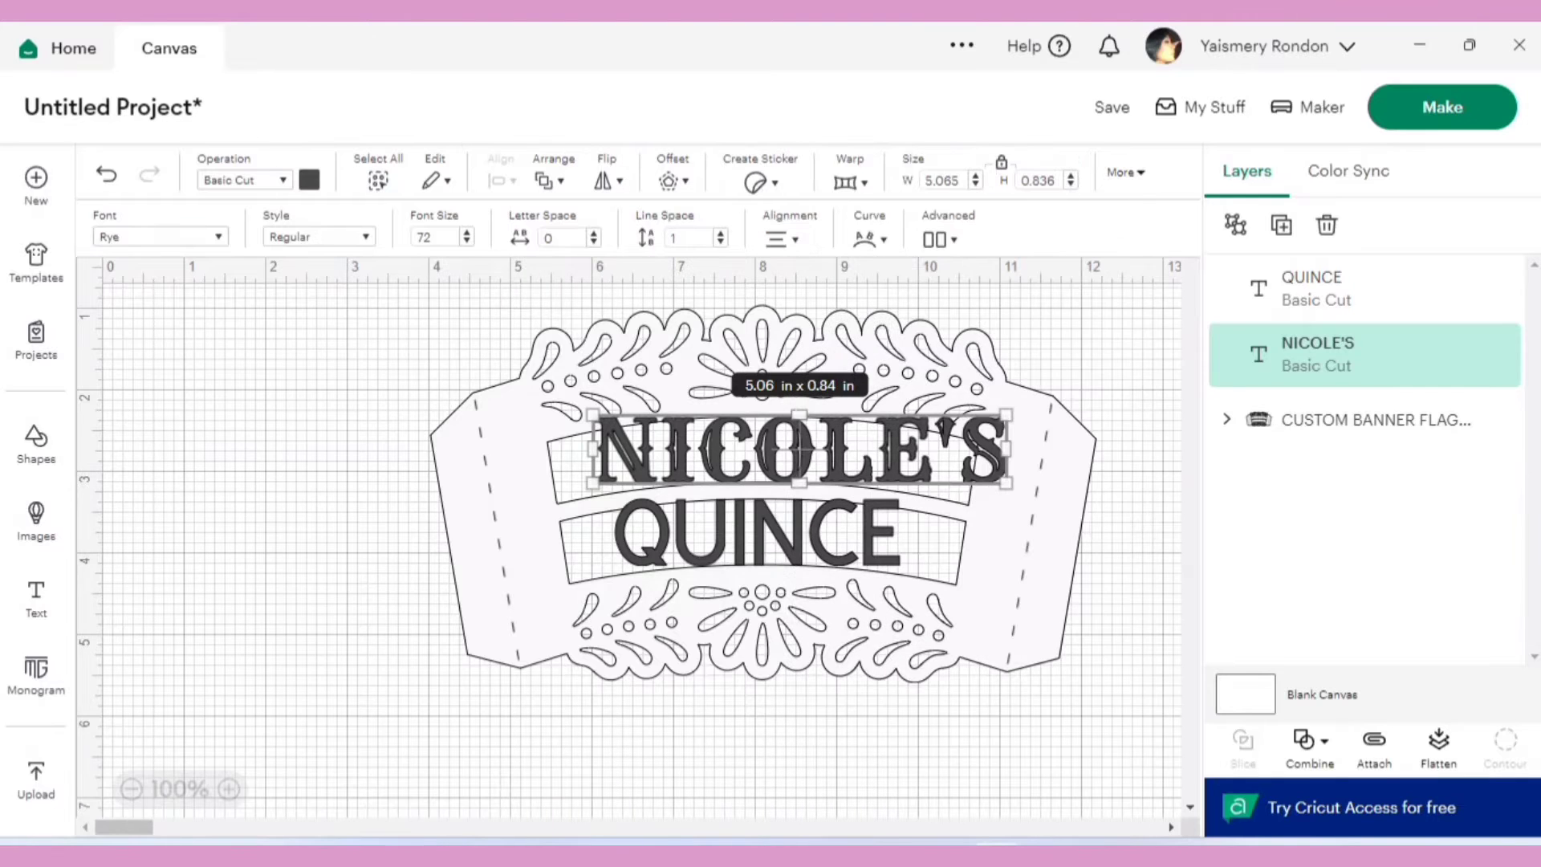
Set the QUINCE text to the Rye font at font size 82
left_click(756, 532)
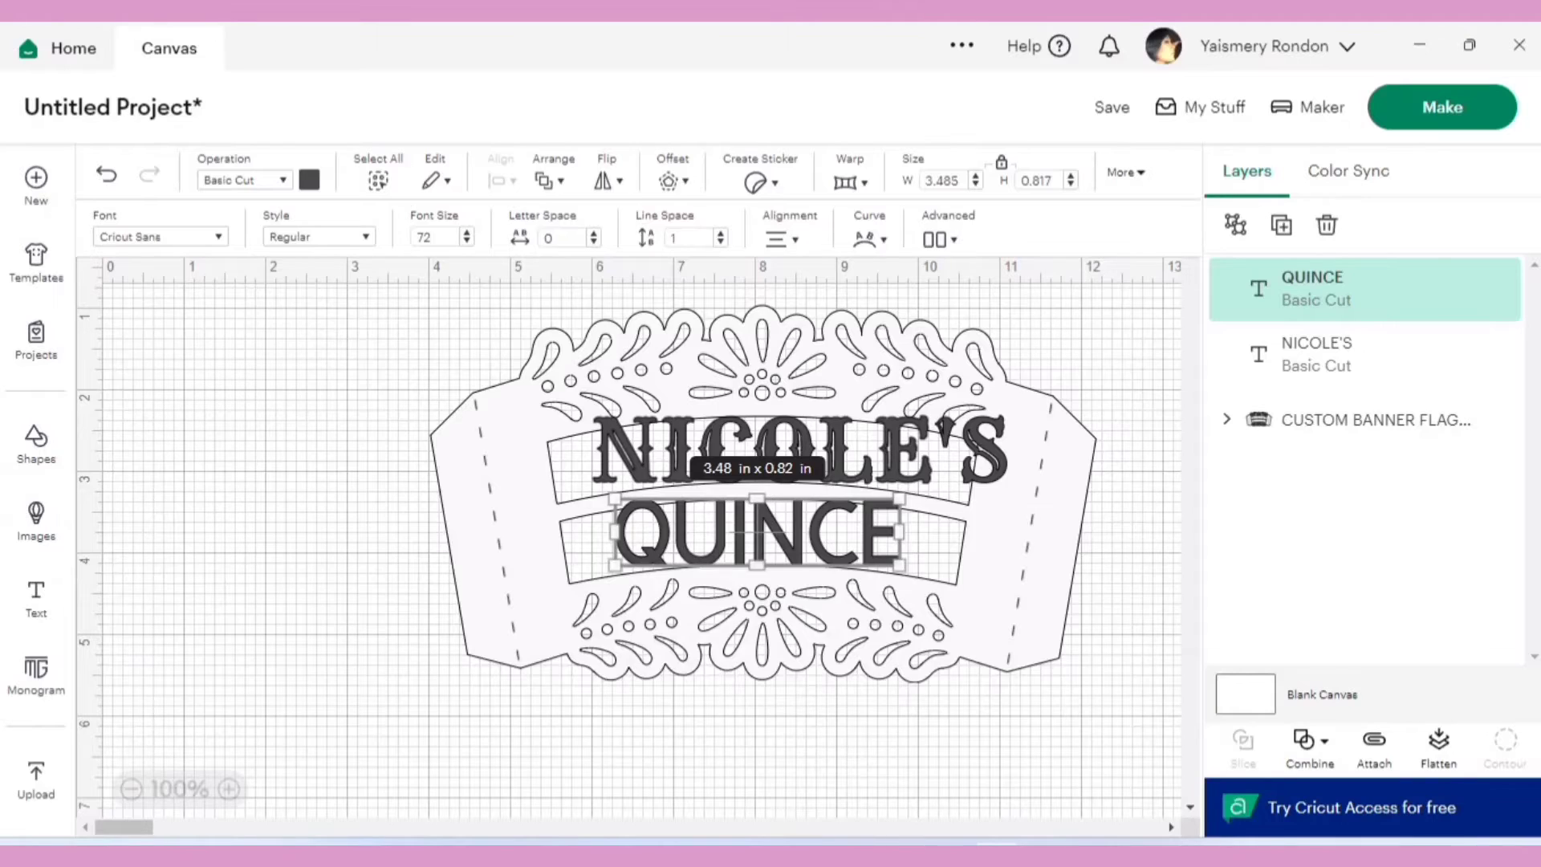
left_click(161, 236)
left_click(230, 468)
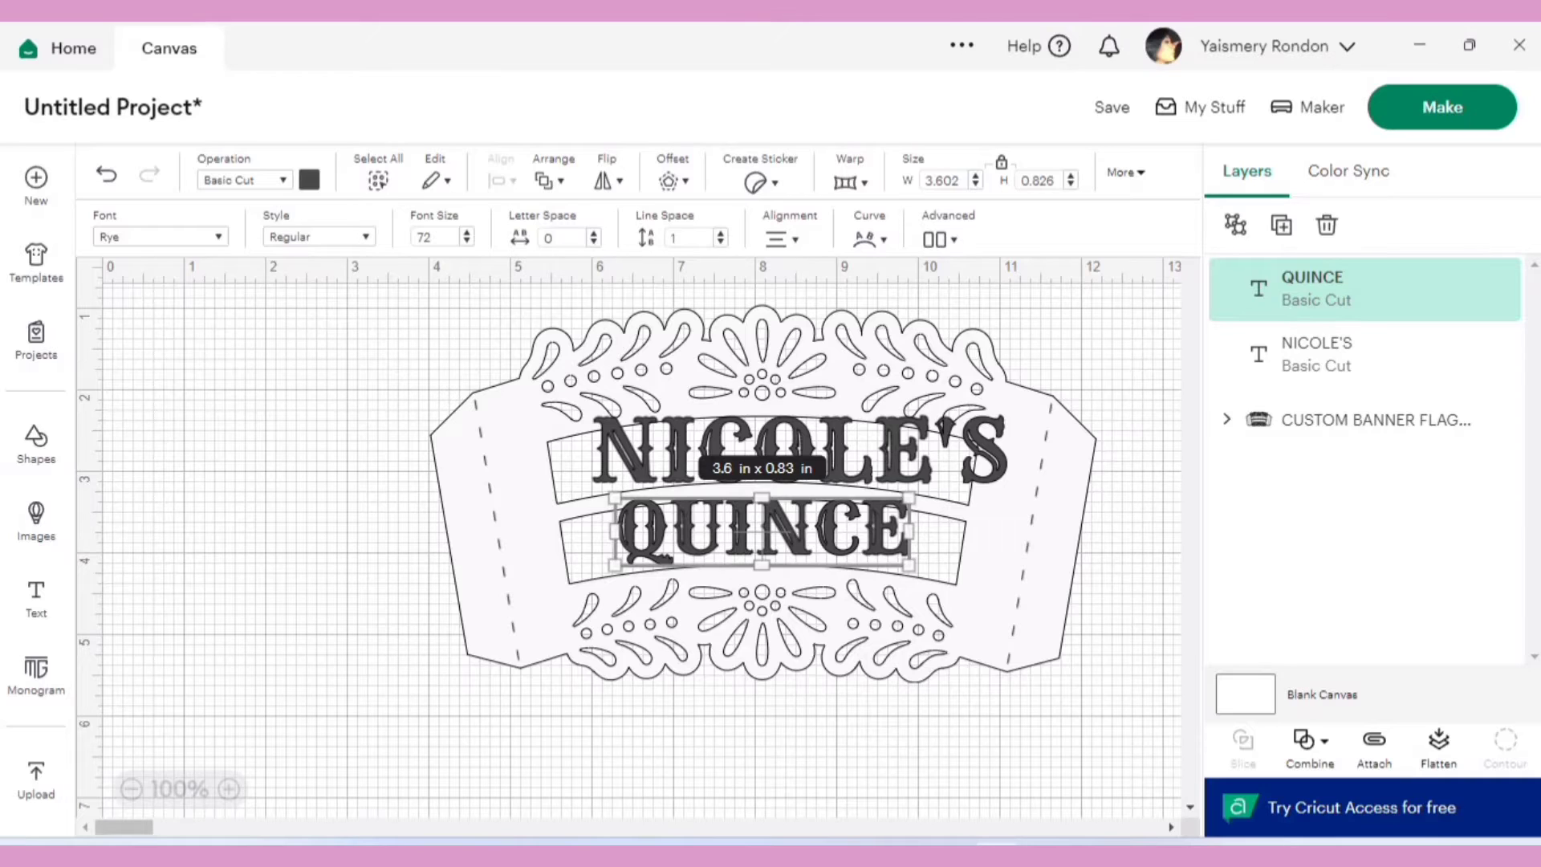
double_click(434, 236)
key("BackSpace")
type("82")
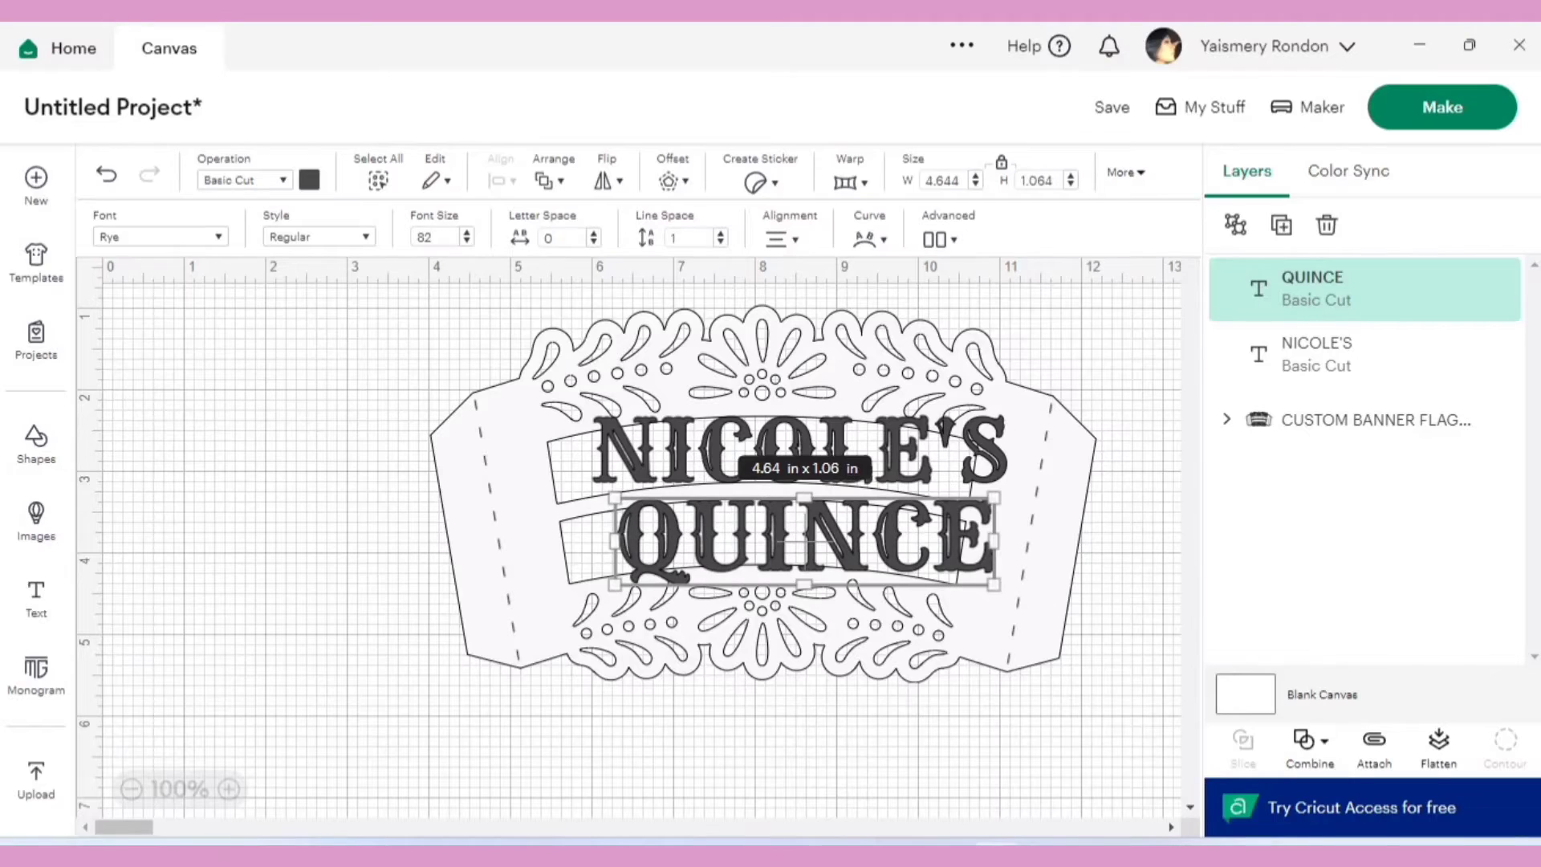
Set the name text's font size to 82 and reposition both texts centrally over the banner windows
left_click(801, 450)
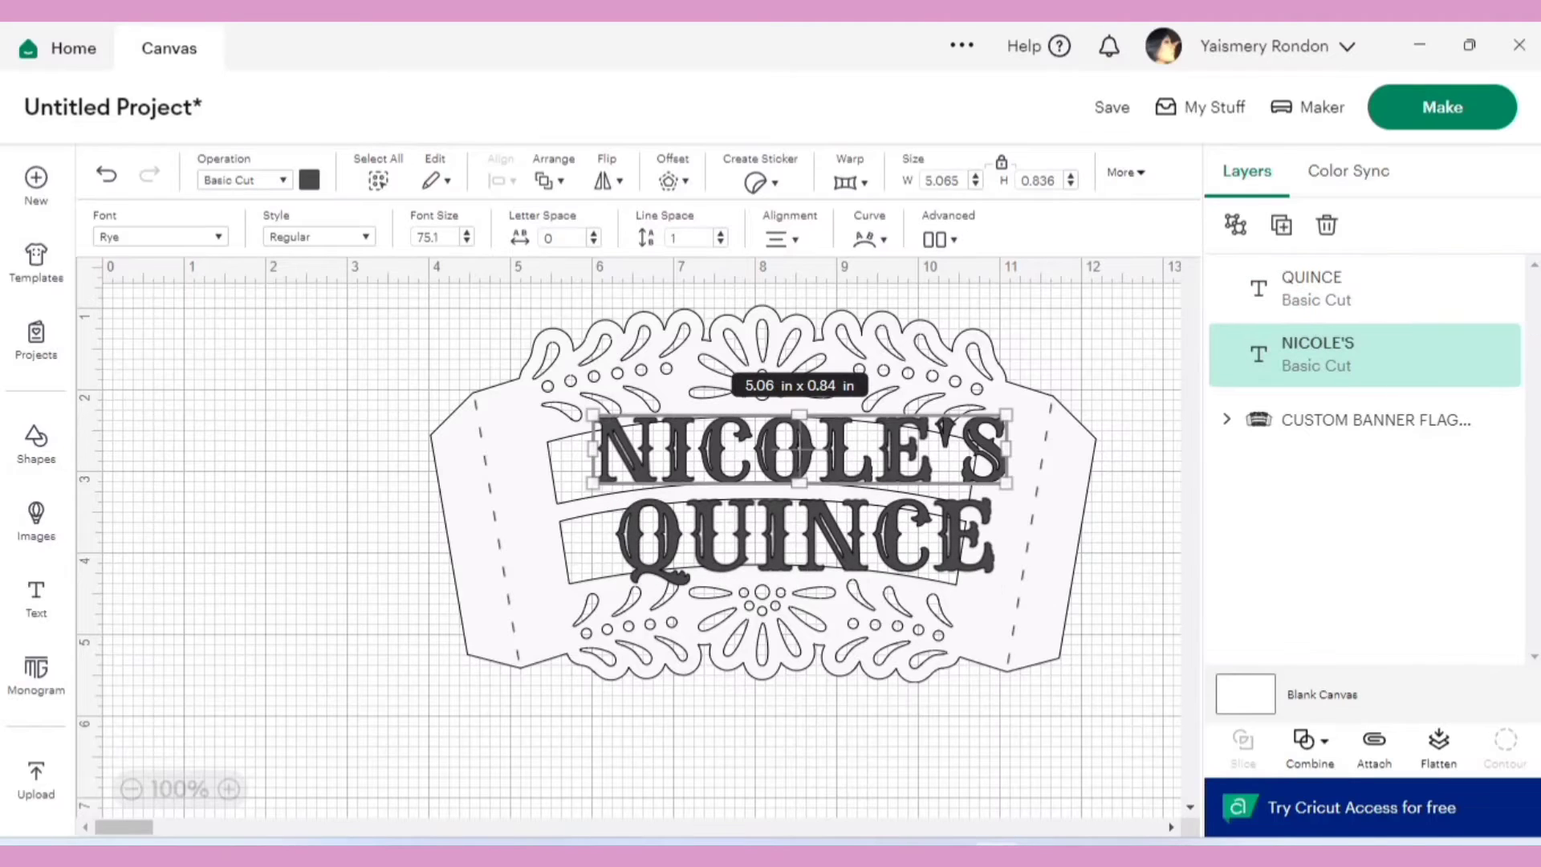
double_click(435, 237)
key("BackSpace")
type("82")
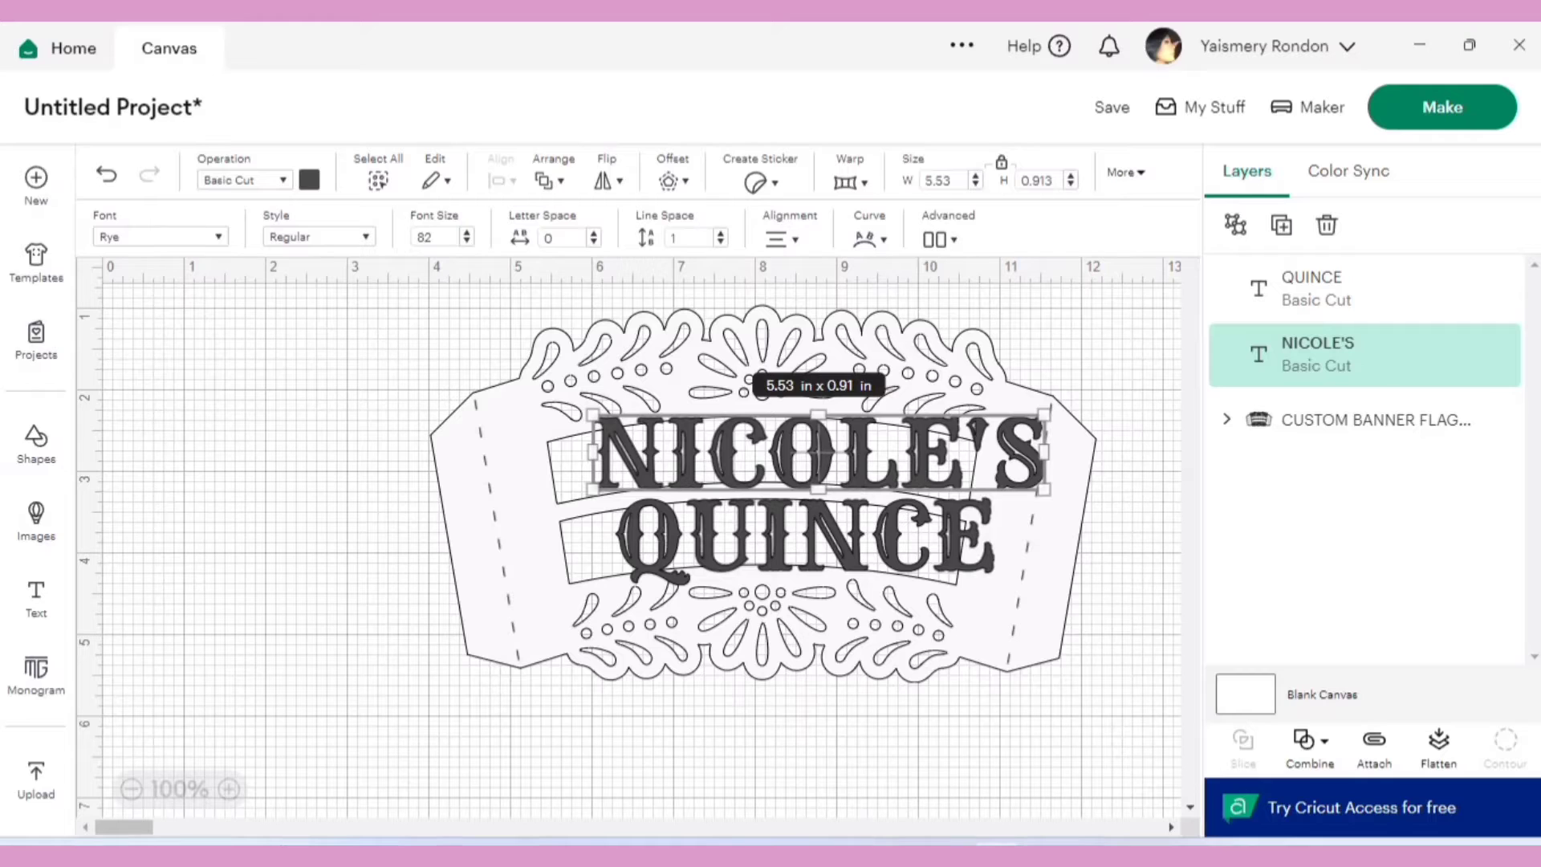
left_click_drag(819, 452, 761, 458)
left_click_drag(805, 541, 751, 544)
Curve the QUINCE text by 35 and fit it over the banner's lower window
left_click(870, 239)
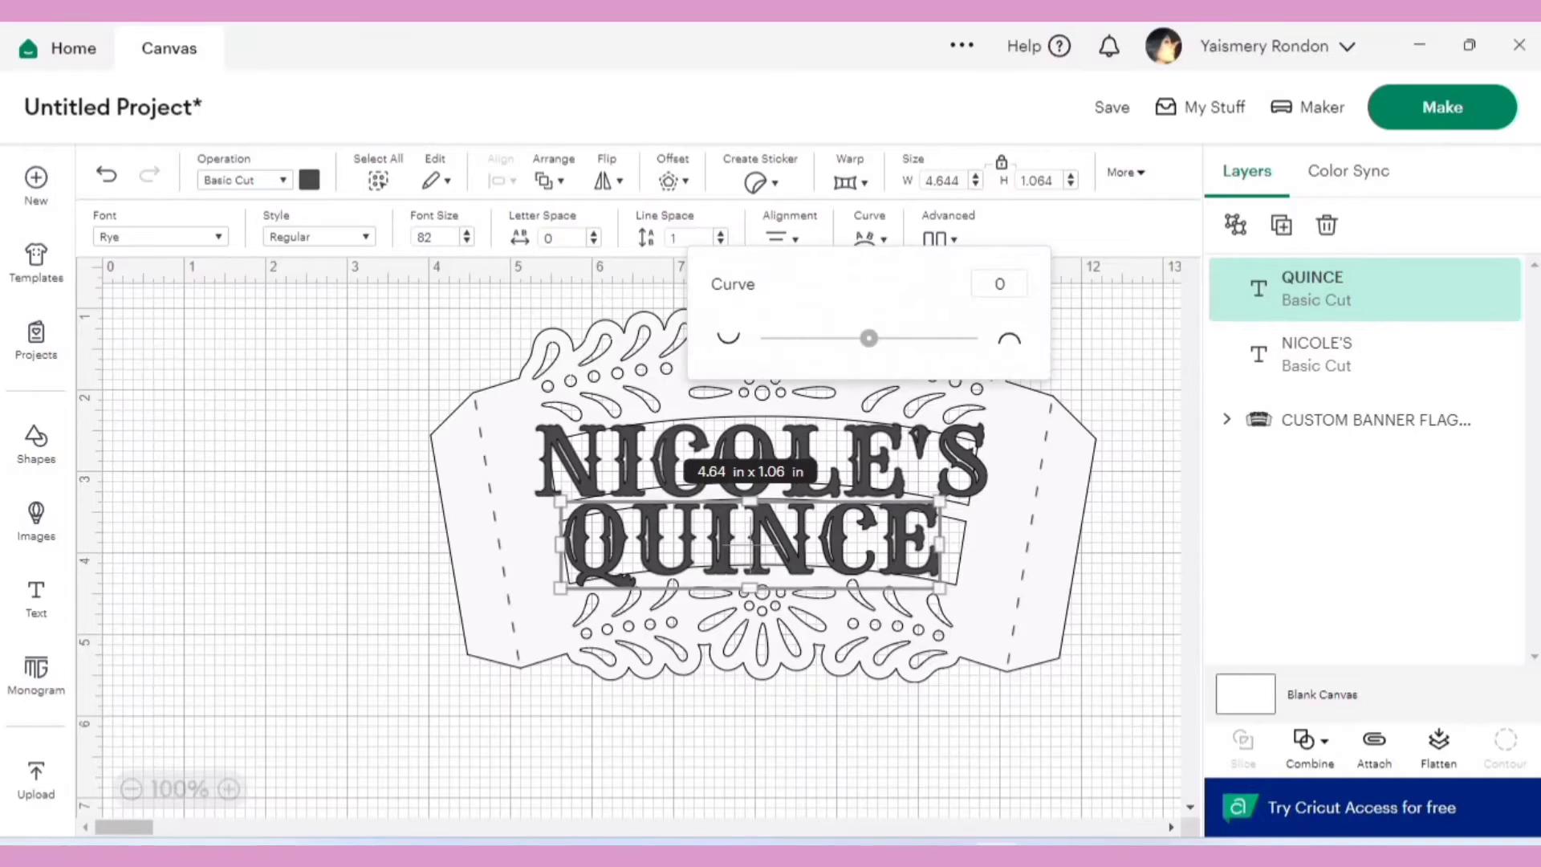
left_click(999, 283)
type("35")
key("Return")
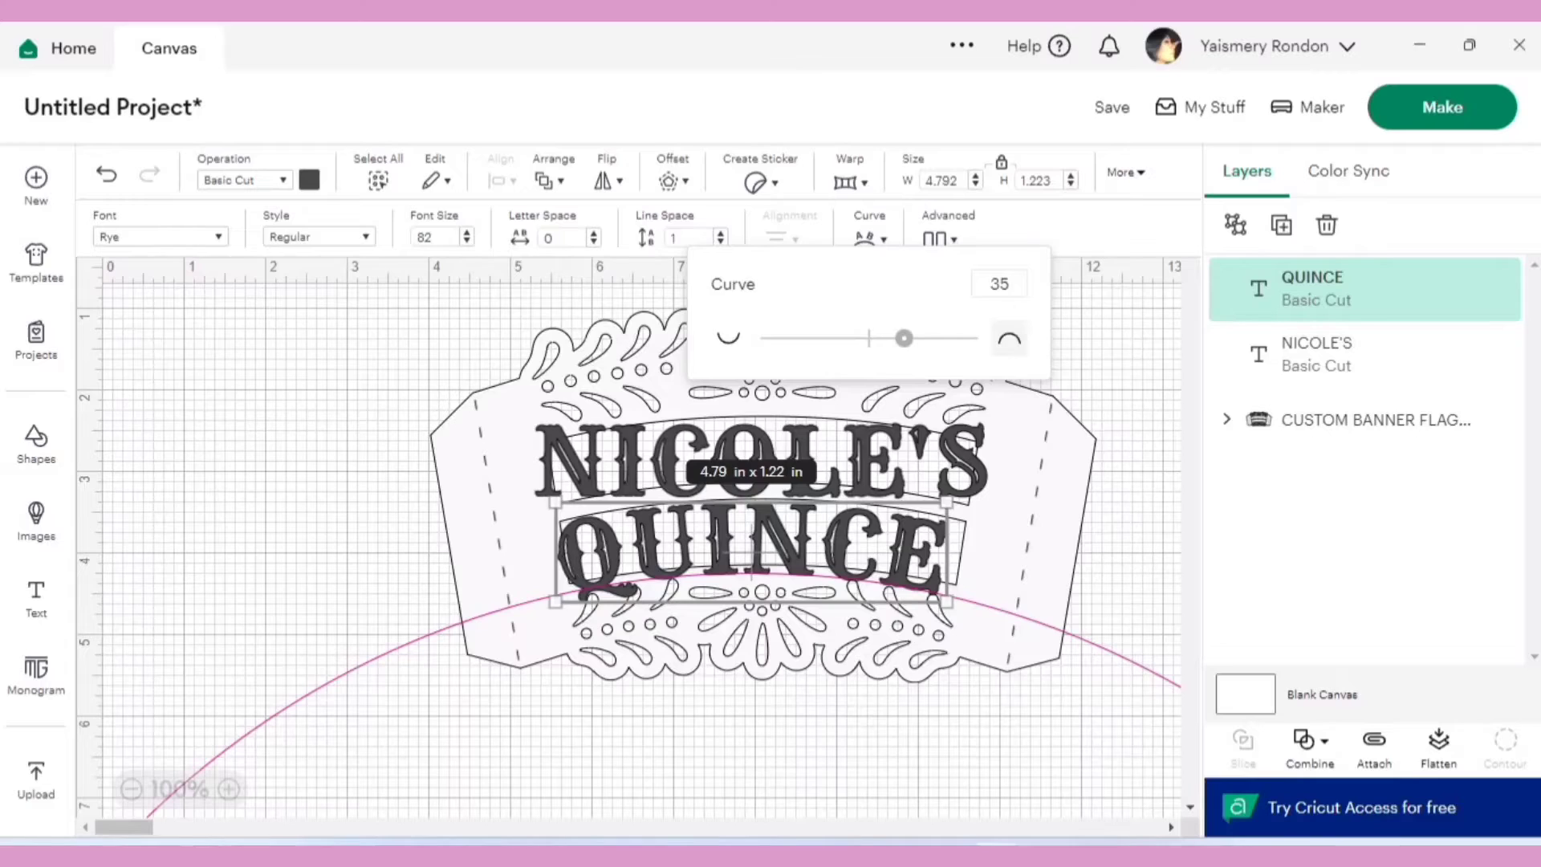
key("Escape")
left_click(751, 551)
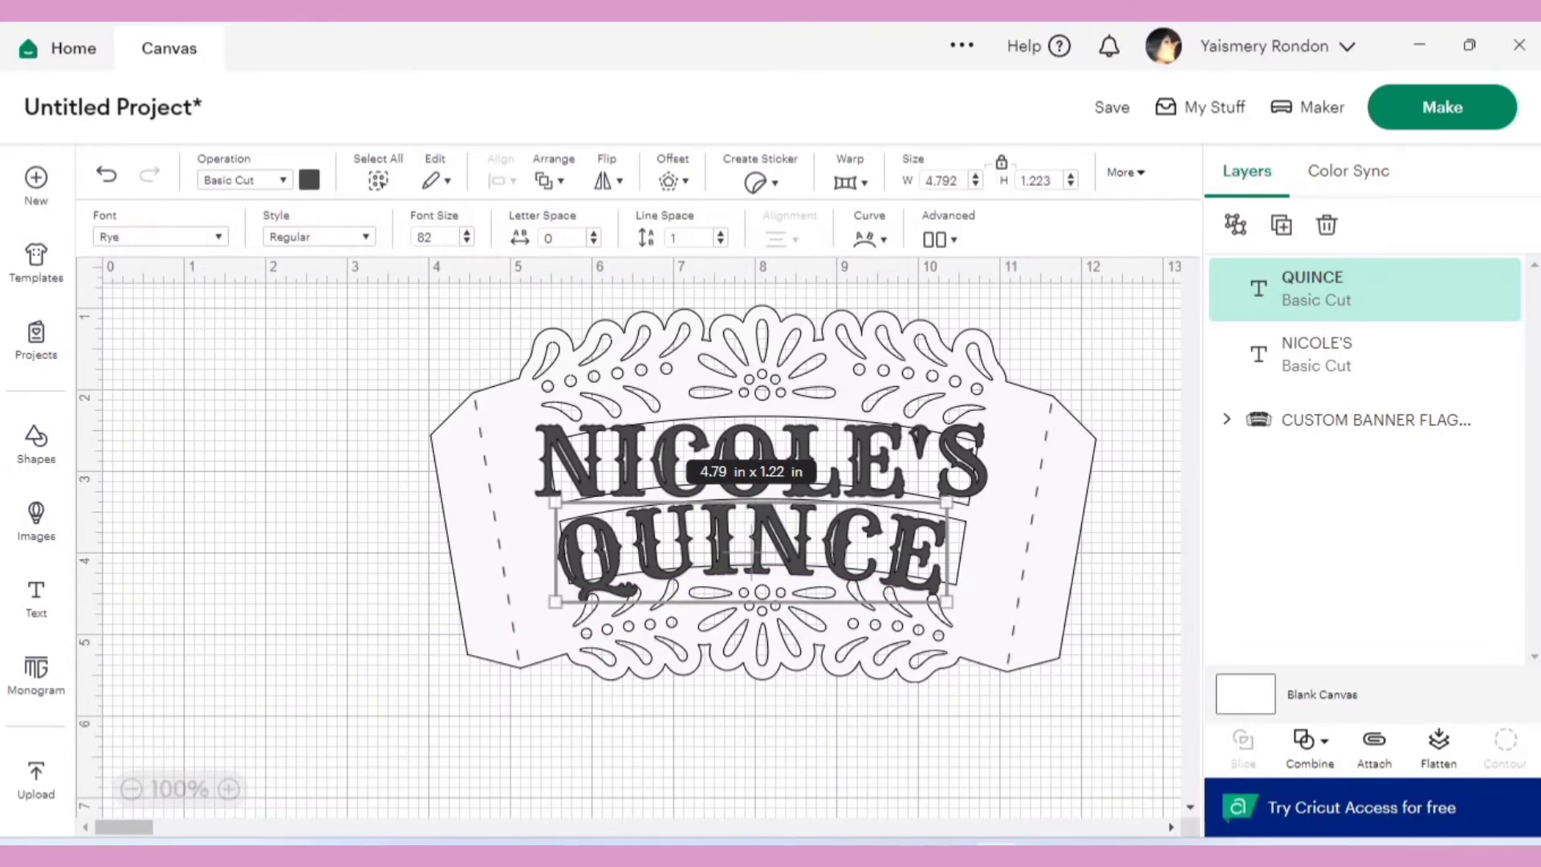
left_click_drag(751, 553, 762, 548)
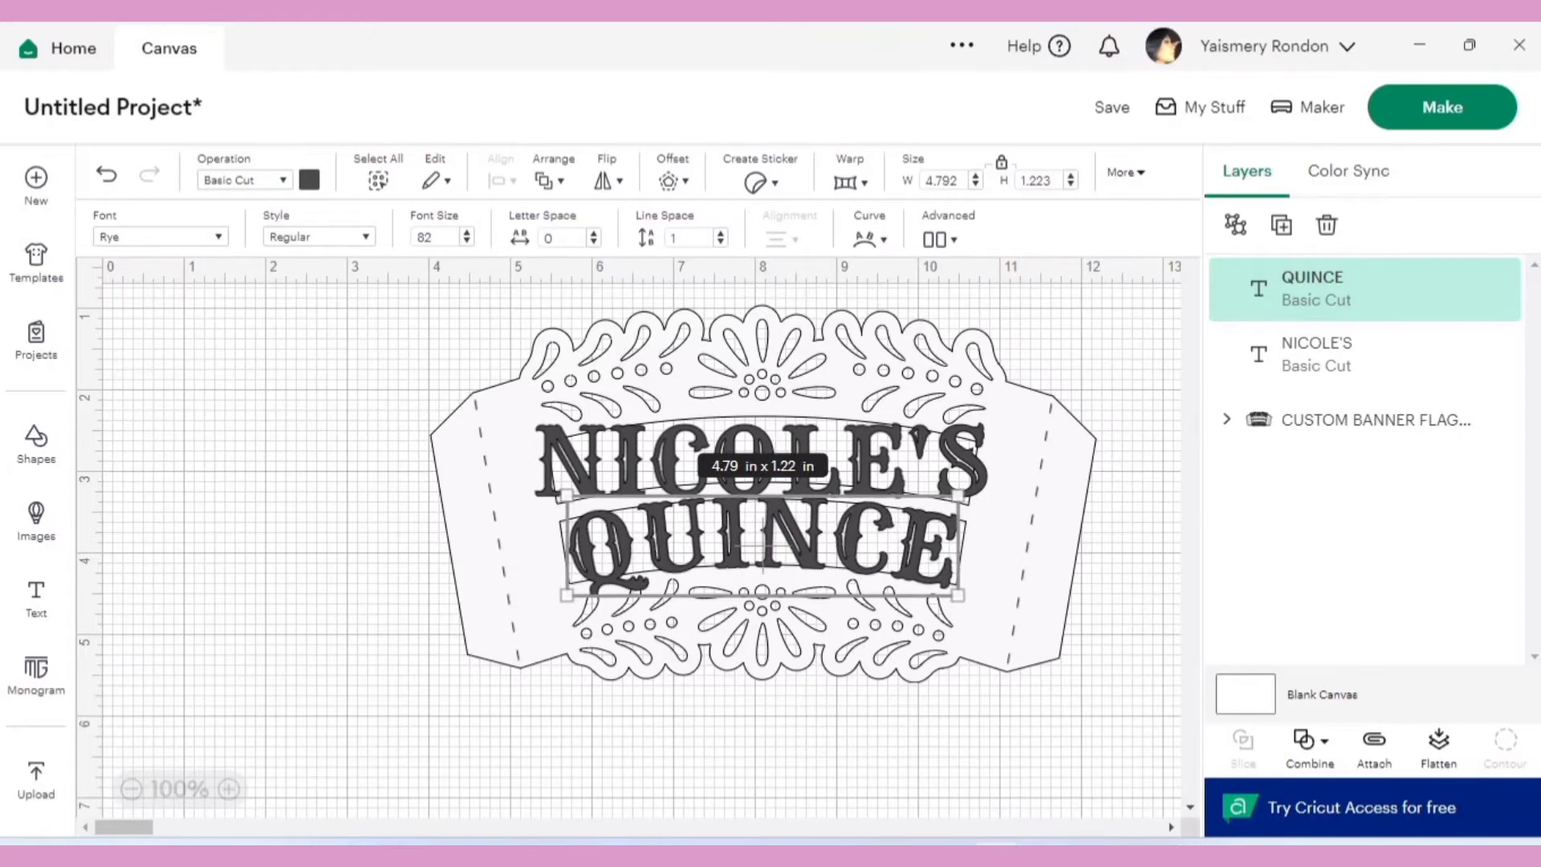
Curve the name text by 35 and shift it up slightly over the banner's upper window
left_click(761, 460)
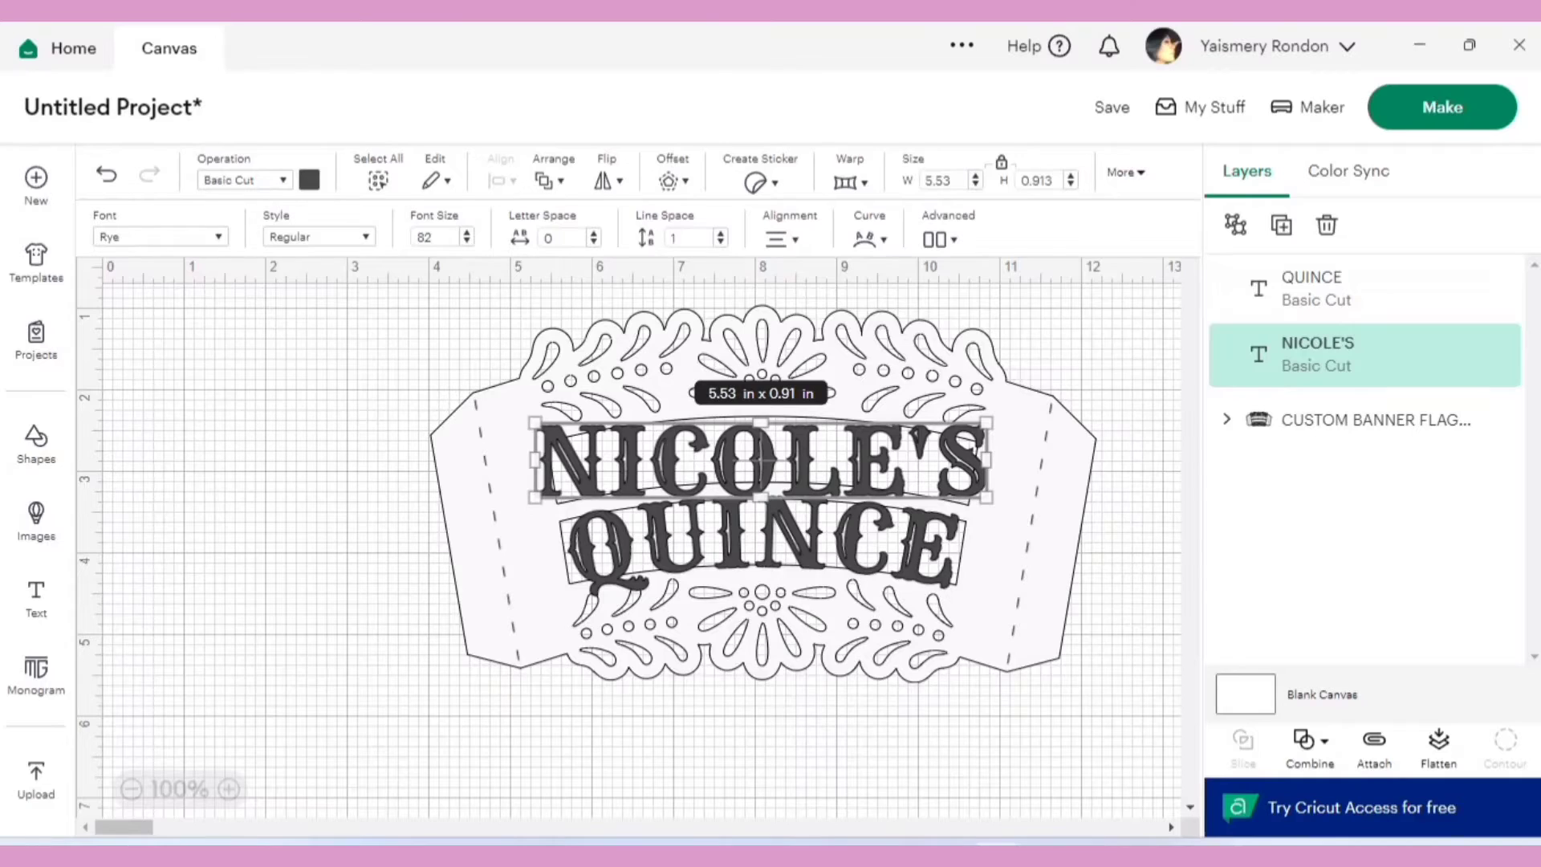
left_click(870, 238)
double_click(1000, 283)
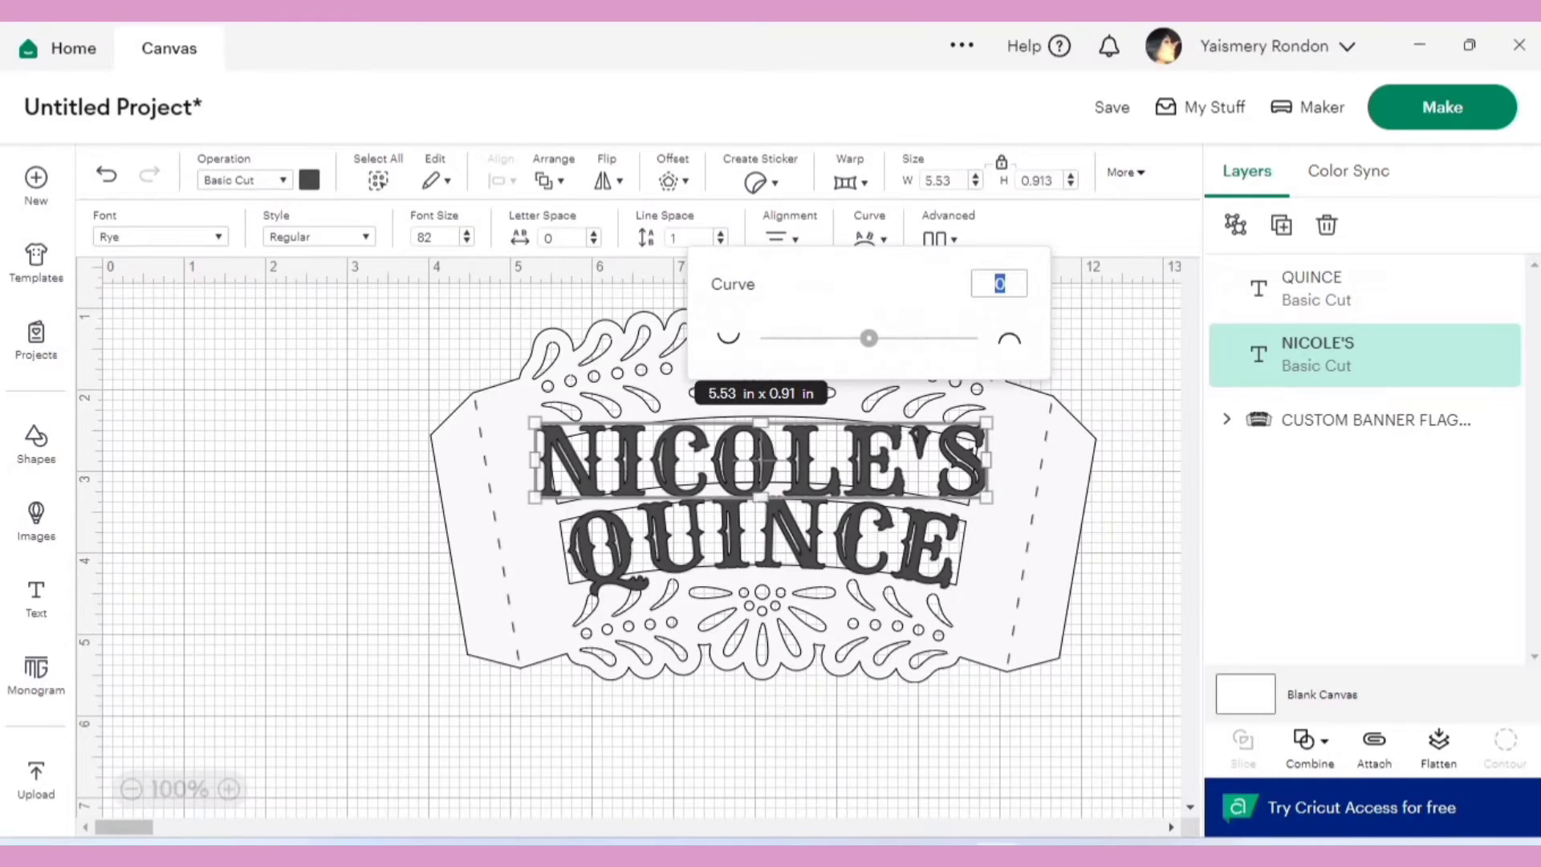
key("BackSpace")
type("35")
key("Return")
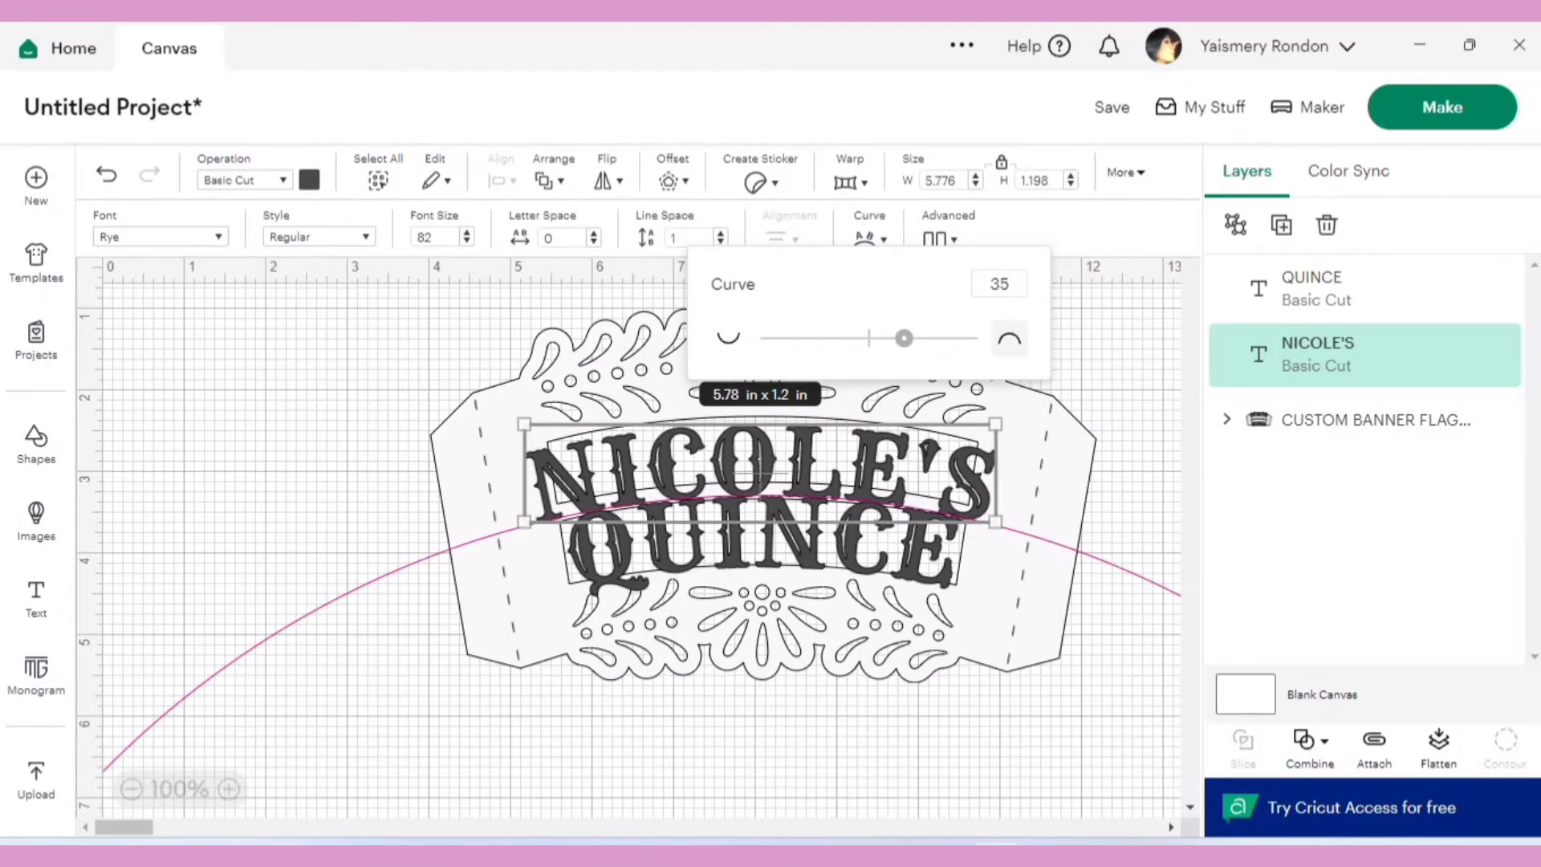
key("Escape")
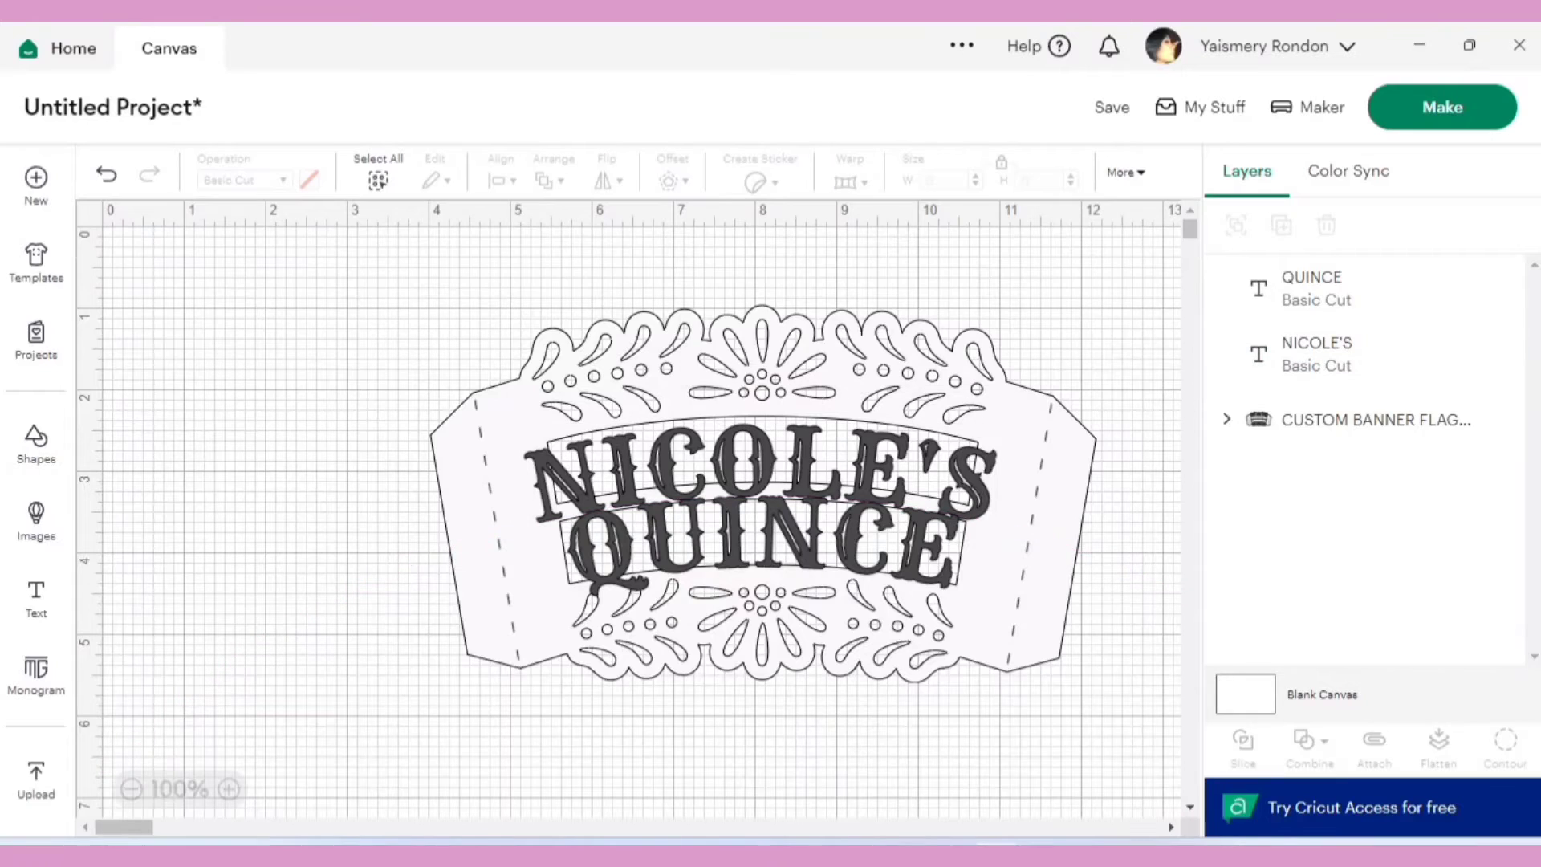
left_click_drag(760, 470, 760, 464)
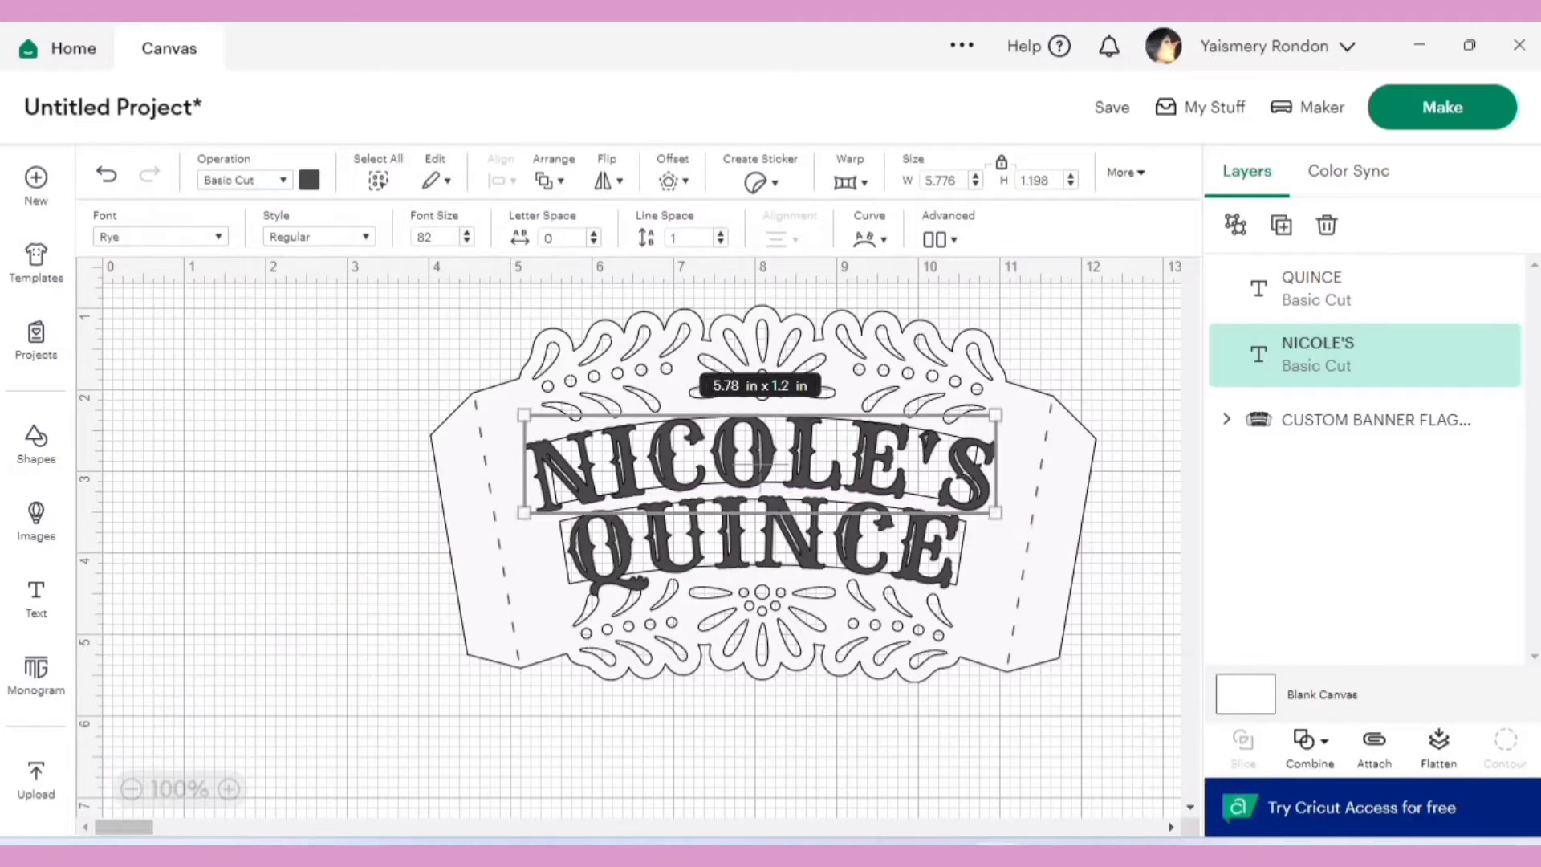
Reduce the name text's letter spacing to -0.8 so it fits the upper window's width
left_click(593, 242)
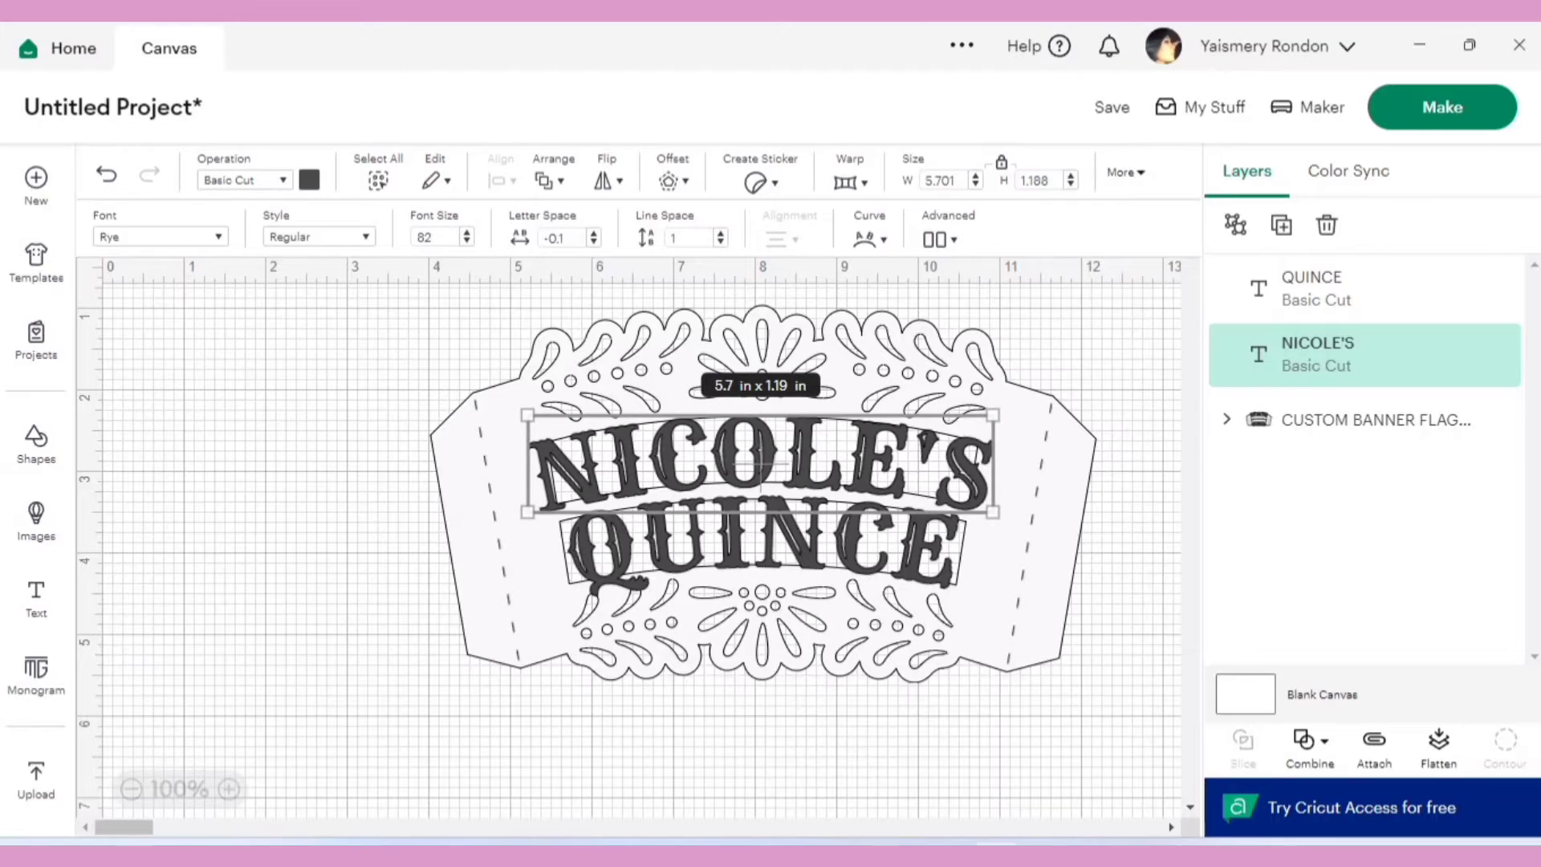
left_click(593, 243)
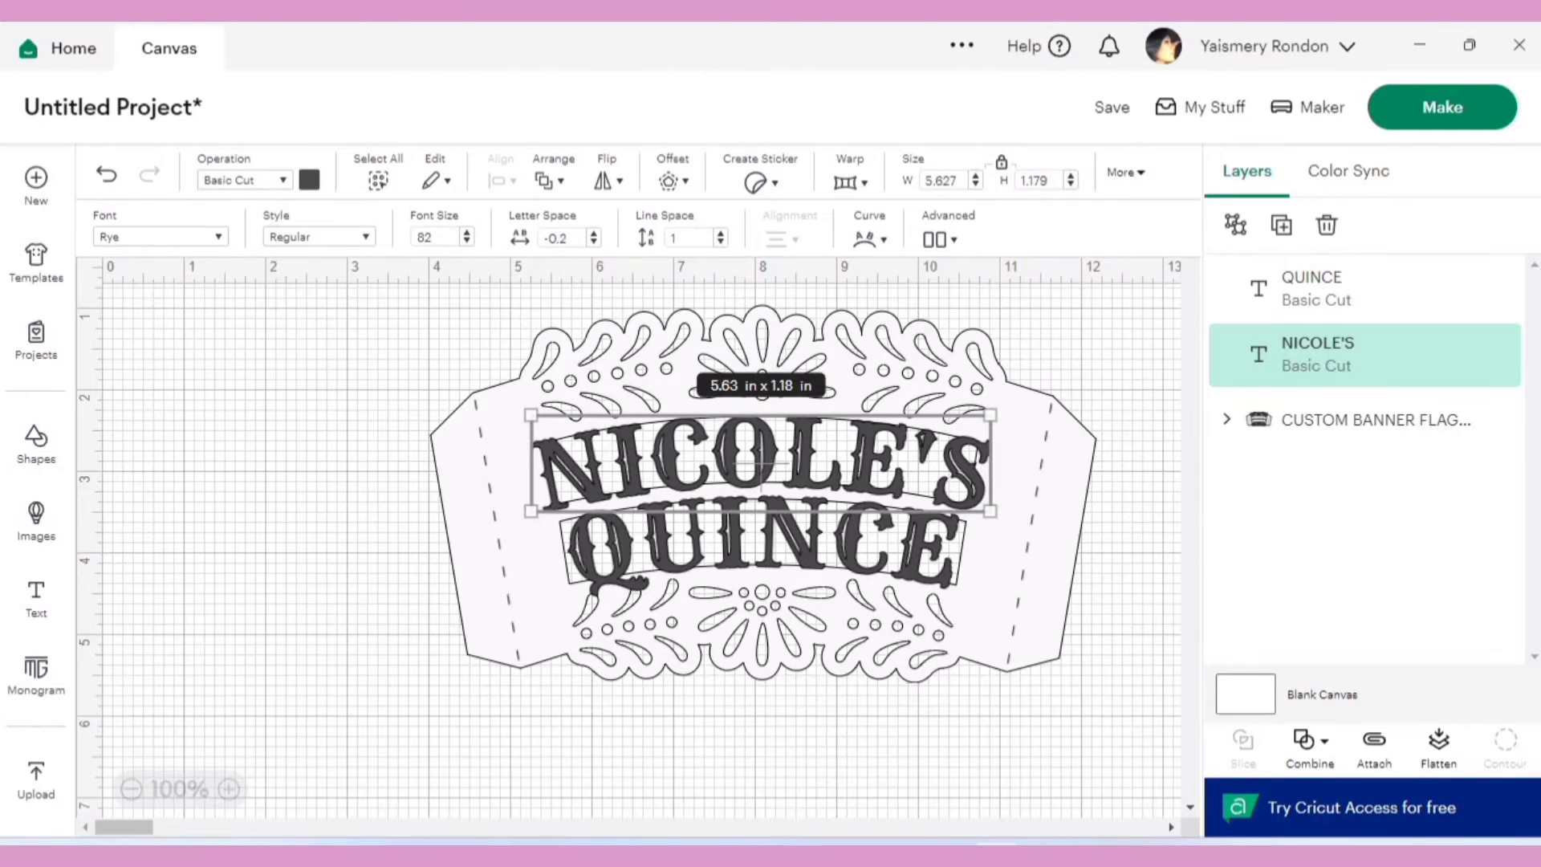
left_click(593, 243)
left_click(593, 243)
left_click(593, 242)
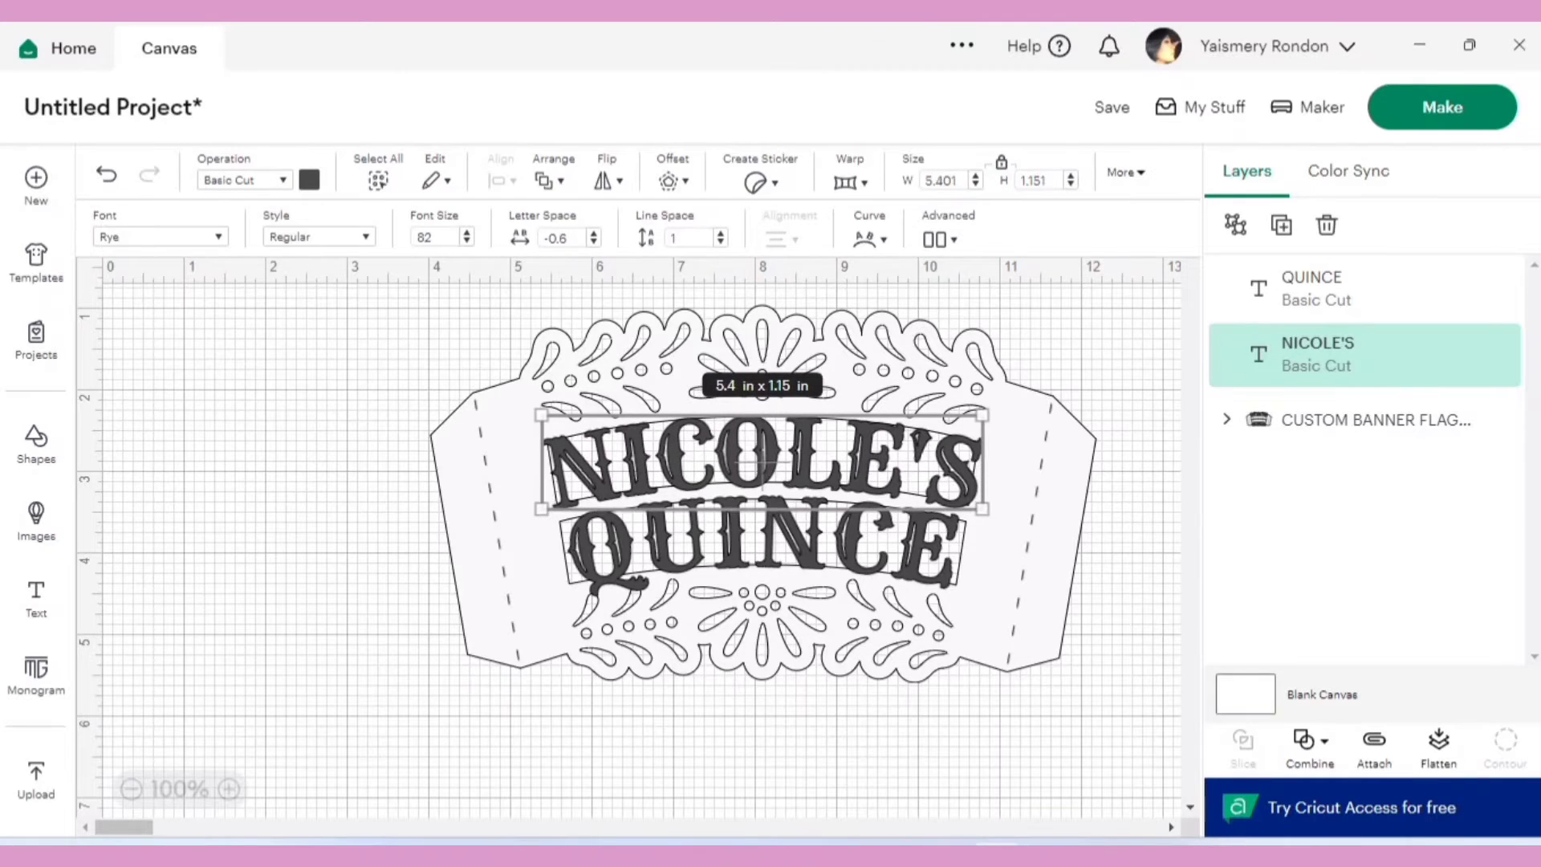
left_click(593, 243)
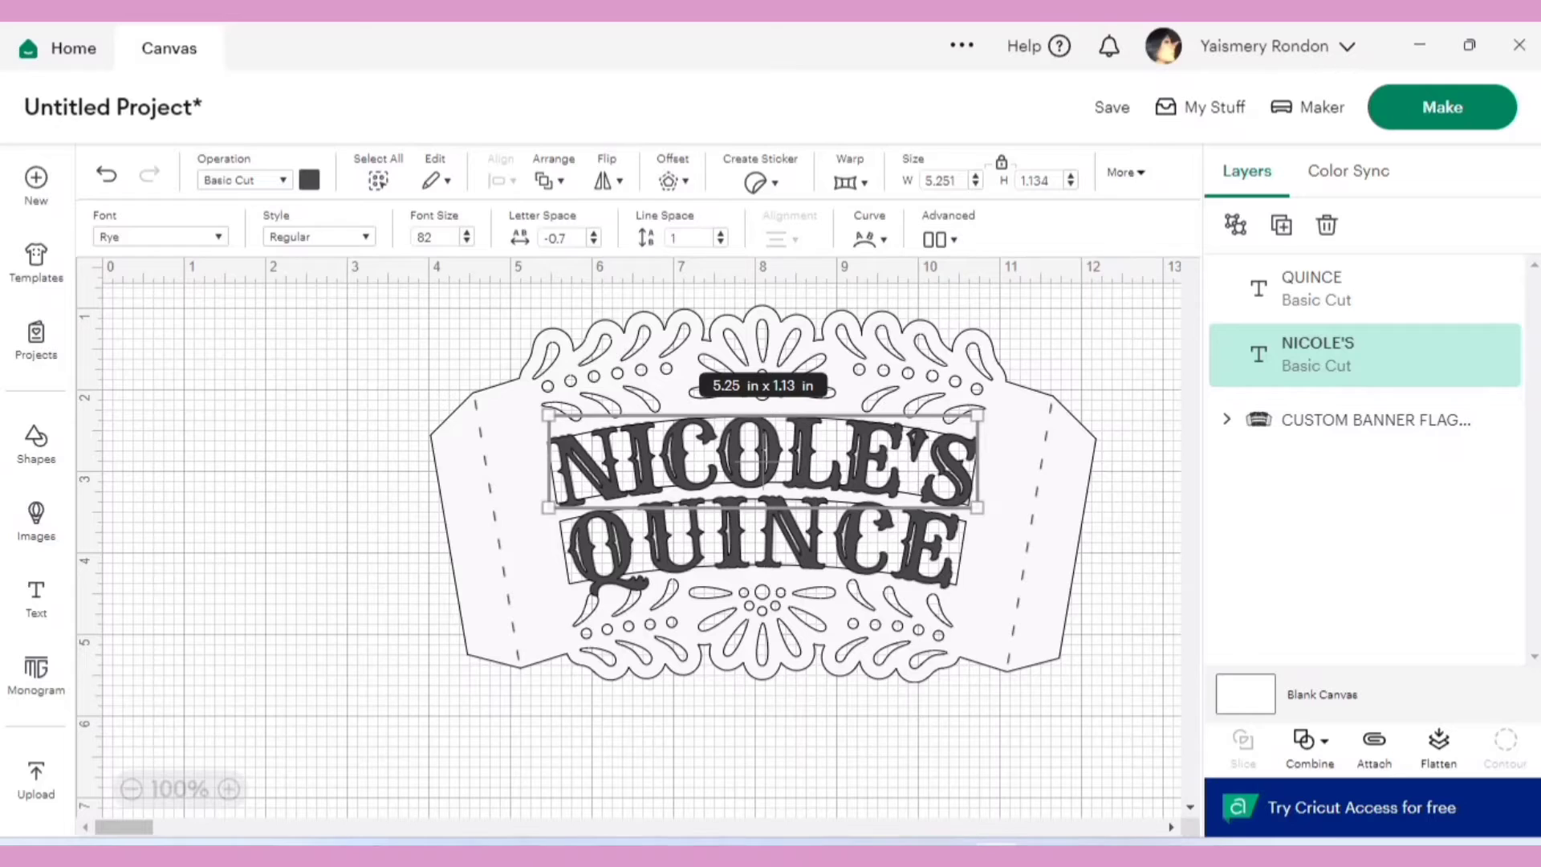
left_click(593, 243)
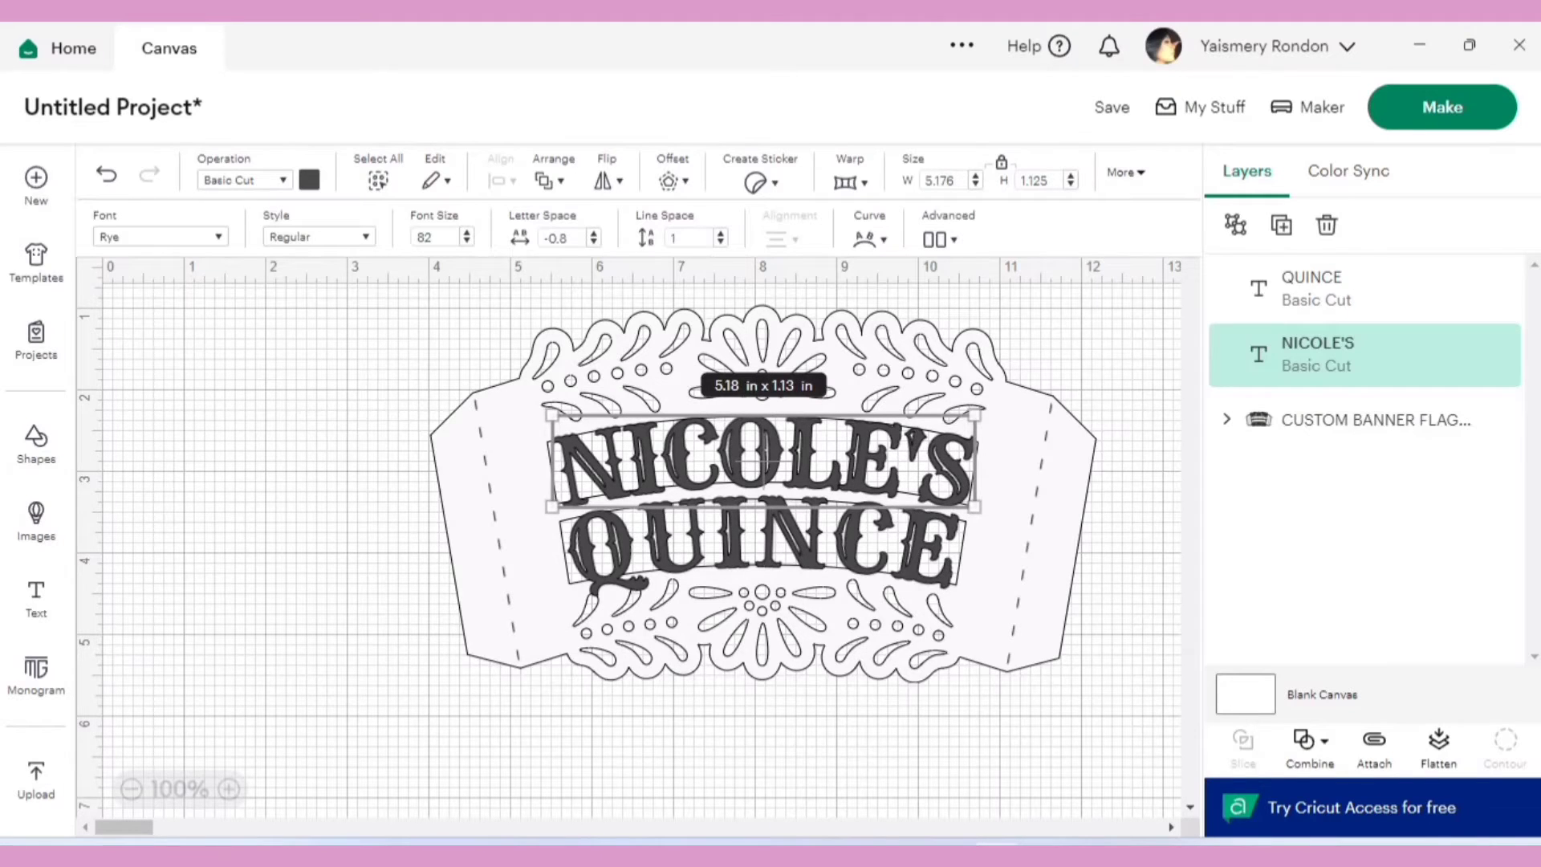
Center both text lines and the banner flag horizontally on one another
left_click(1363, 419)
left_click(763, 461)
left_click(762, 536, "shift")
left_click(1003, 530, "shift")
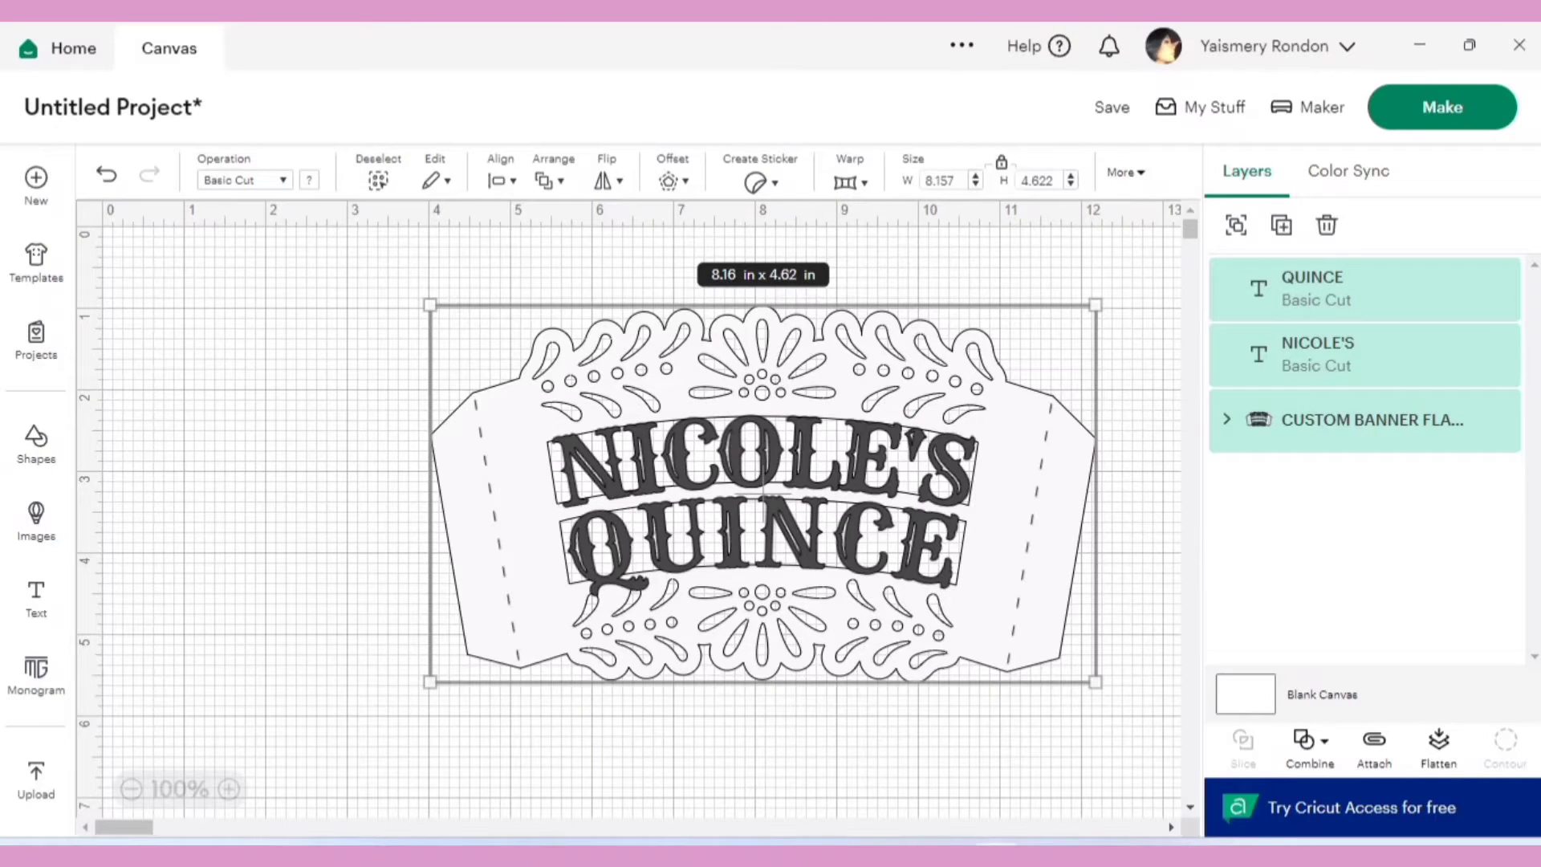
left_click(501, 179)
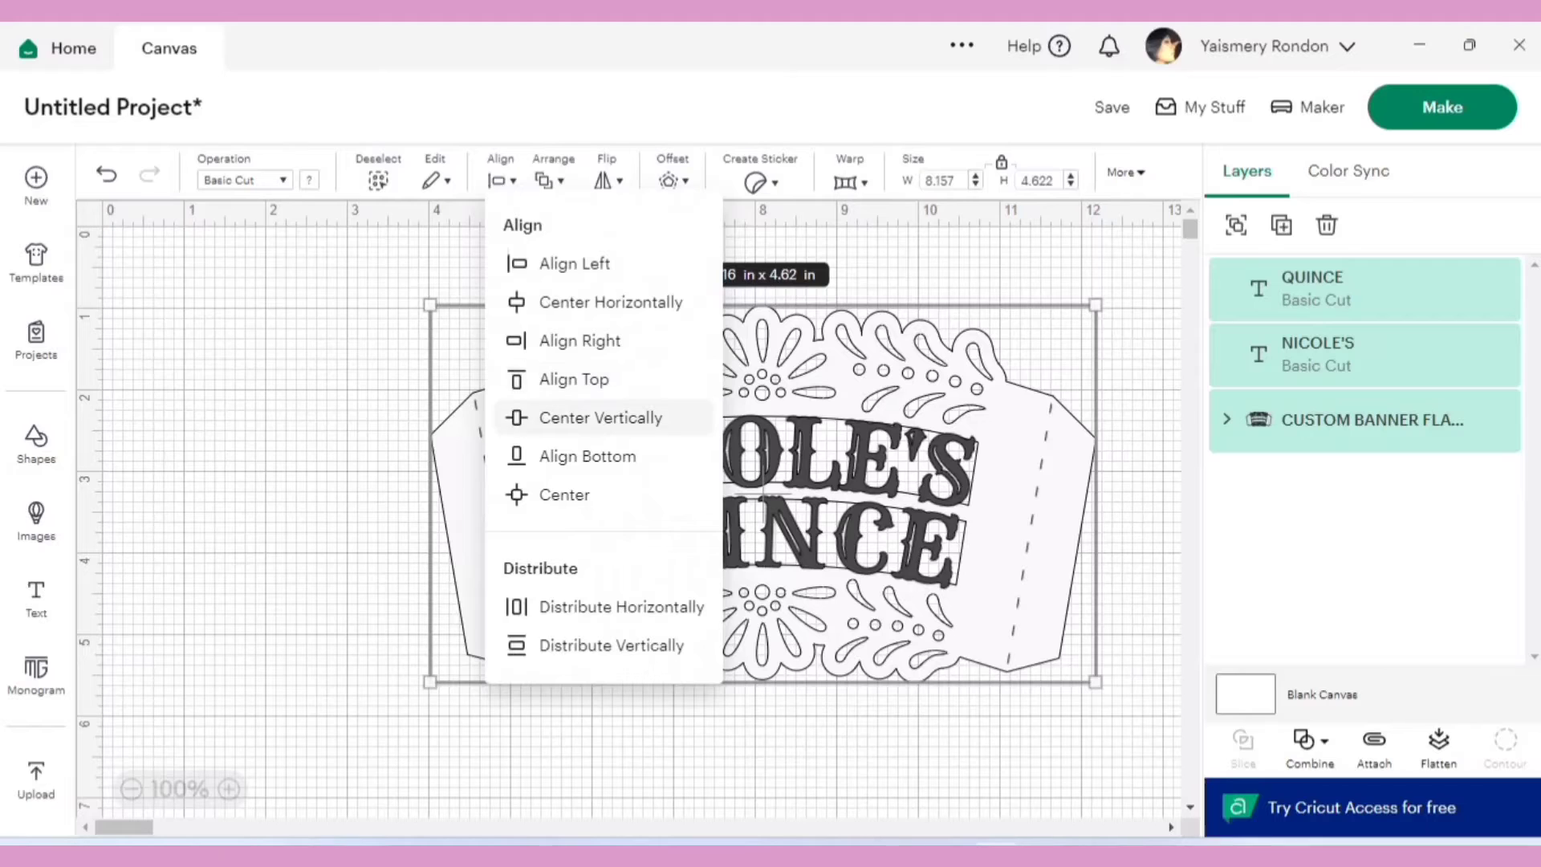
left_click(610, 302)
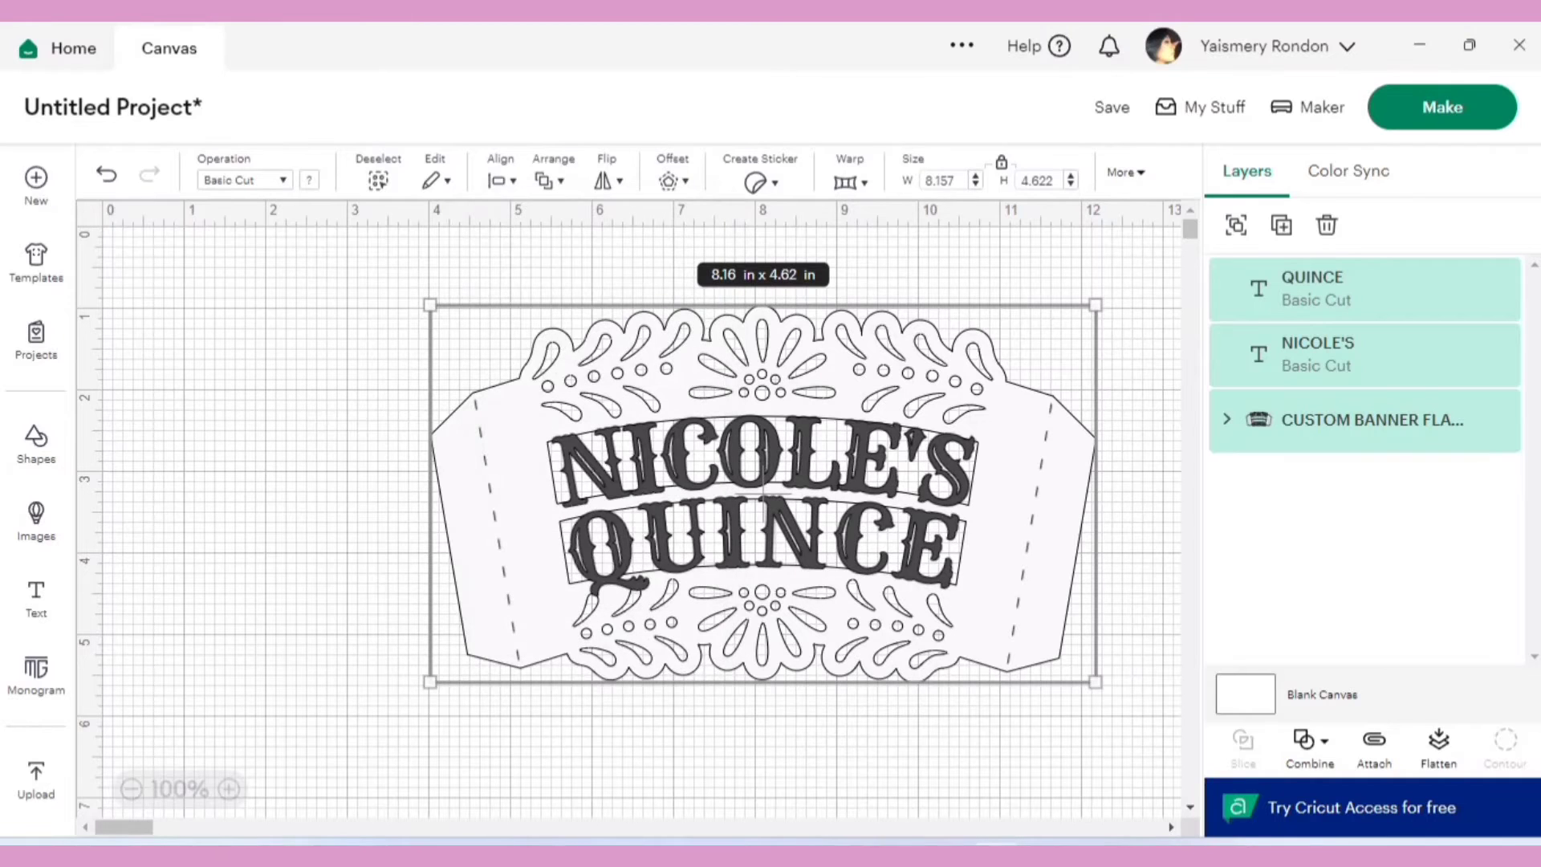
key("Escape")
Nudge the name text up slightly within the banner's upper window
left_click(763, 461)
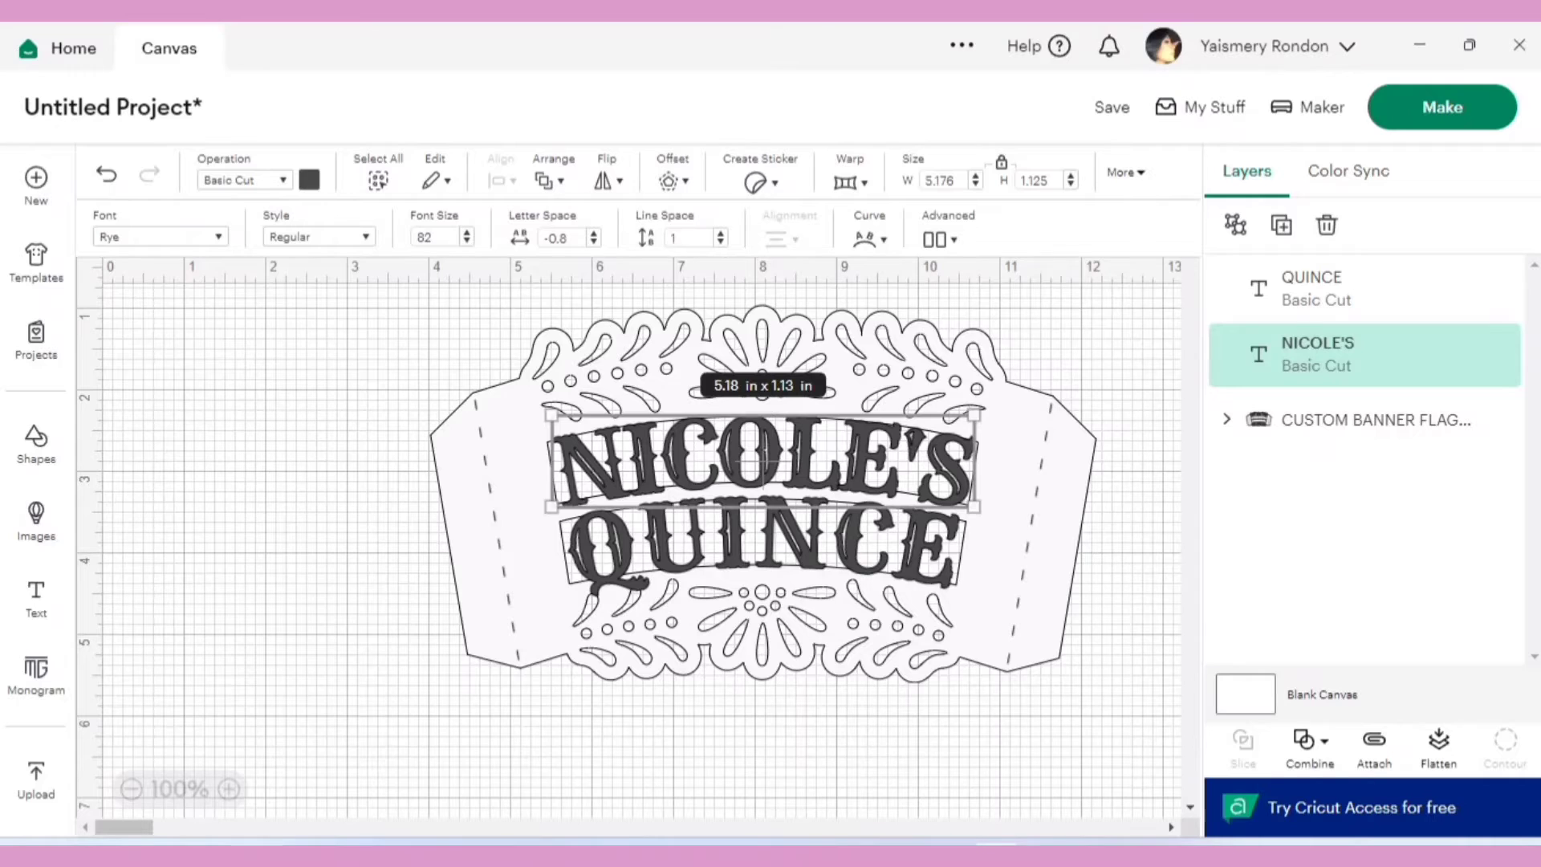
key("Up")
key("Up")
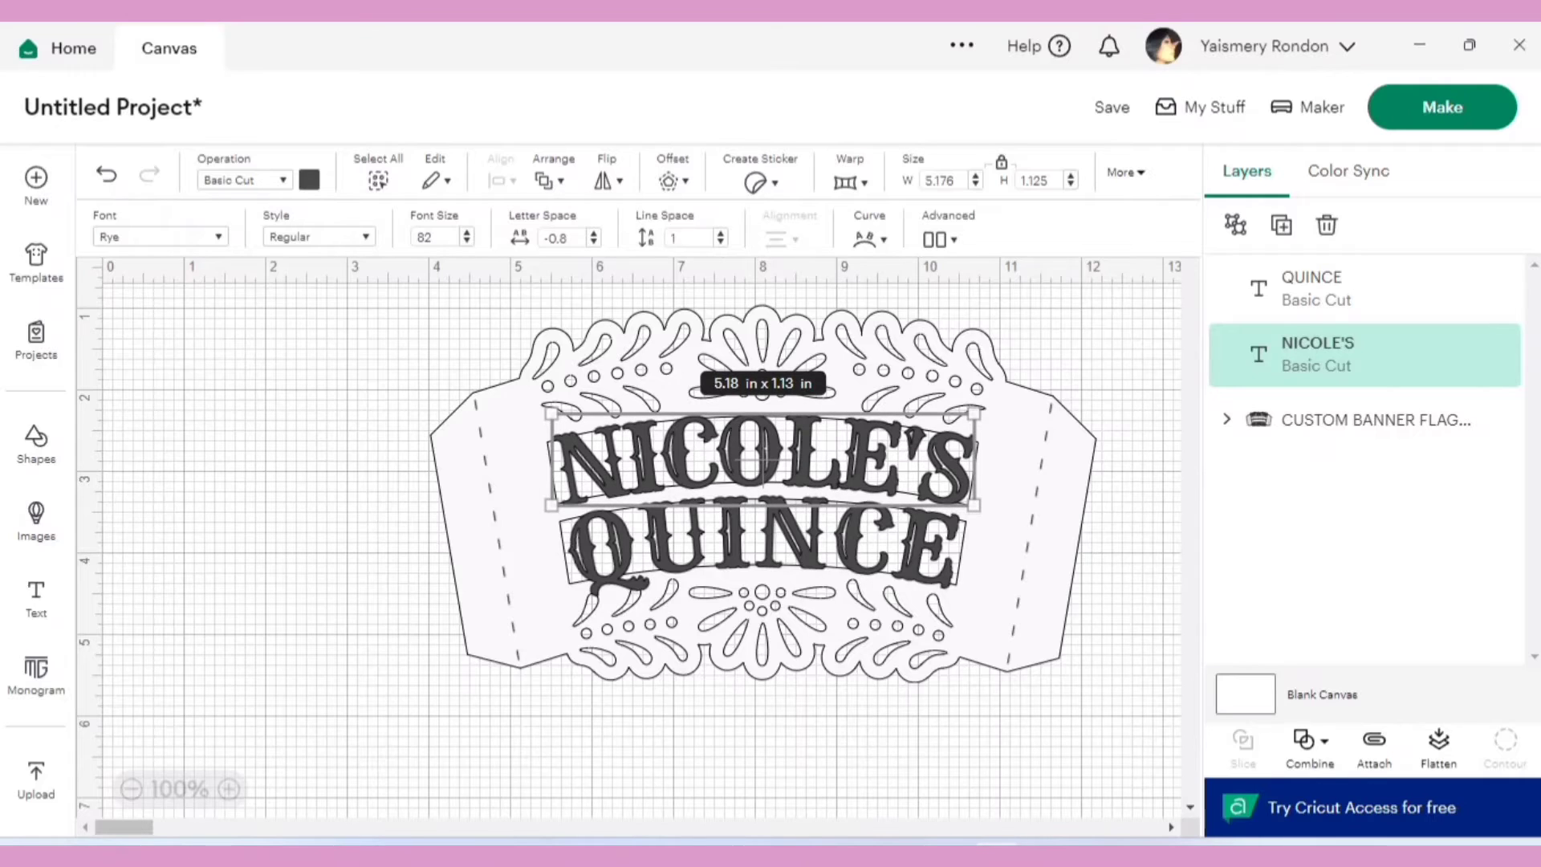
left_click(1365, 420)
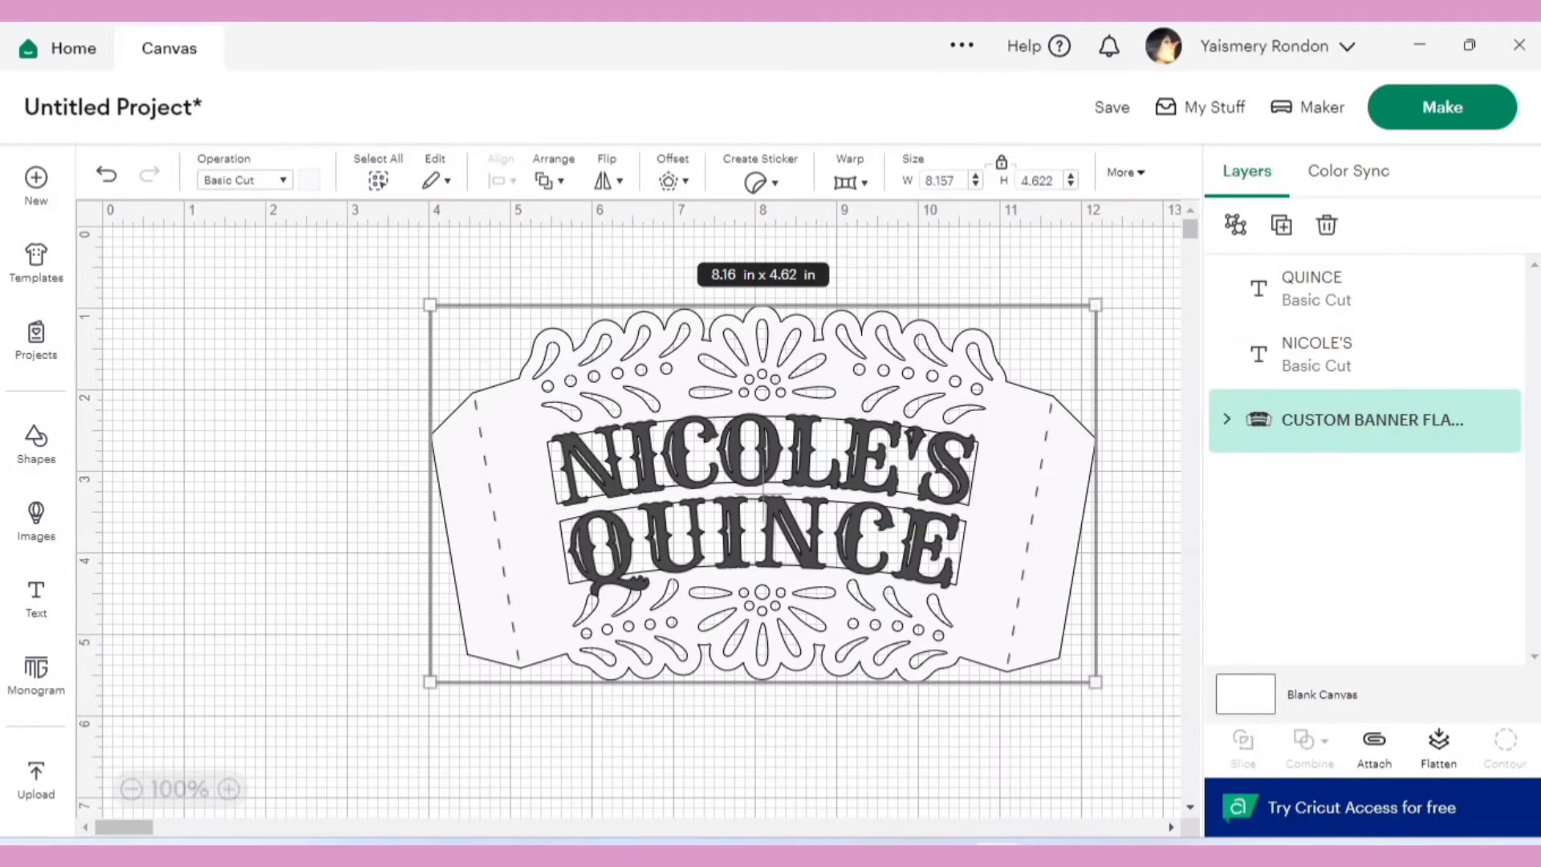
key("Escape")
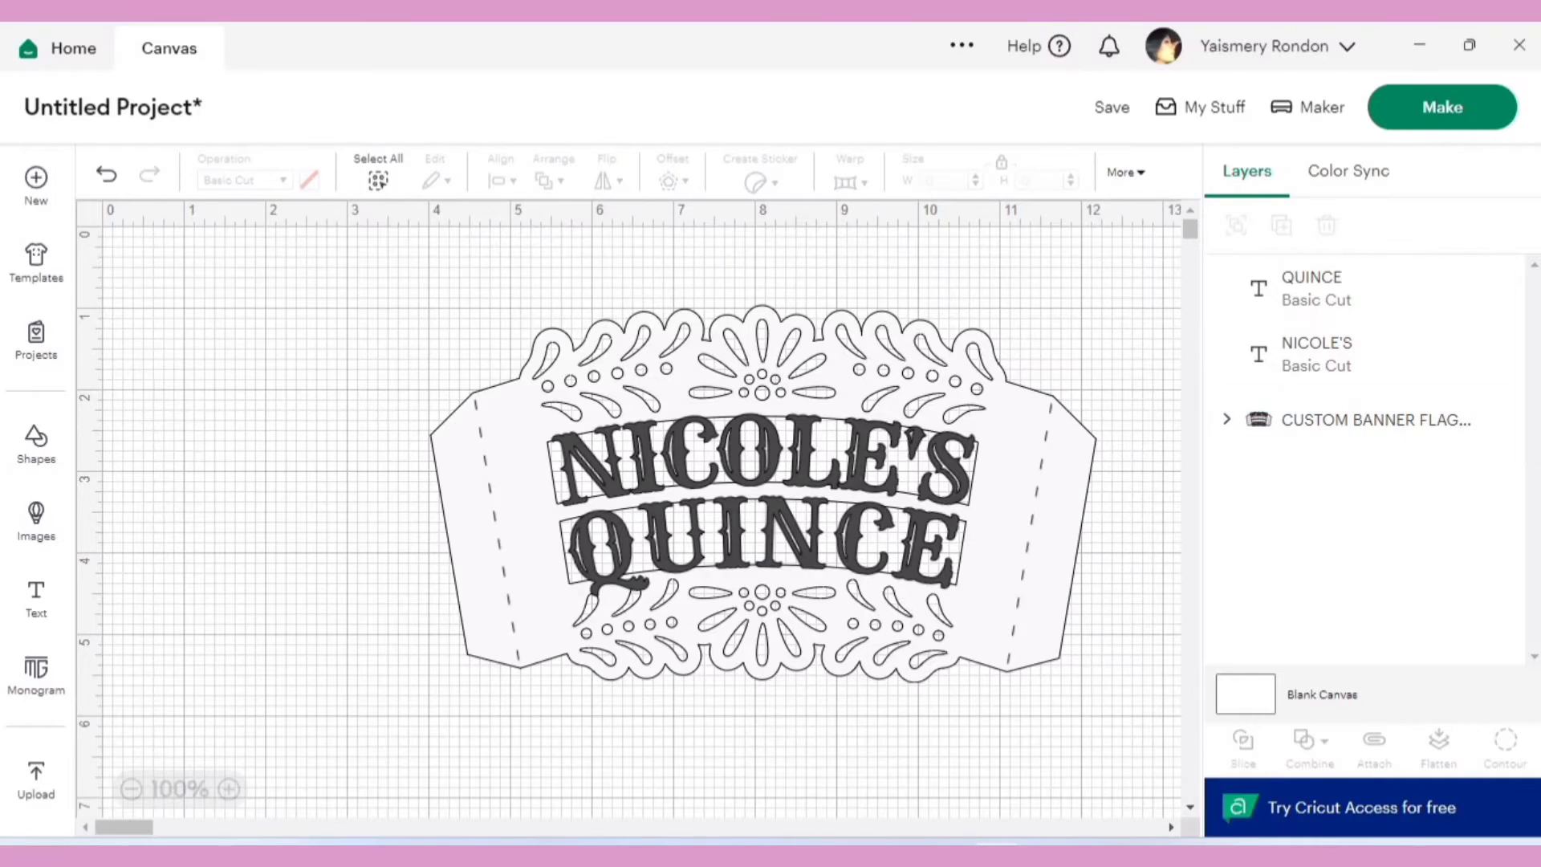
Ungroup the QUINCE text into separate letters
left_click(762, 545)
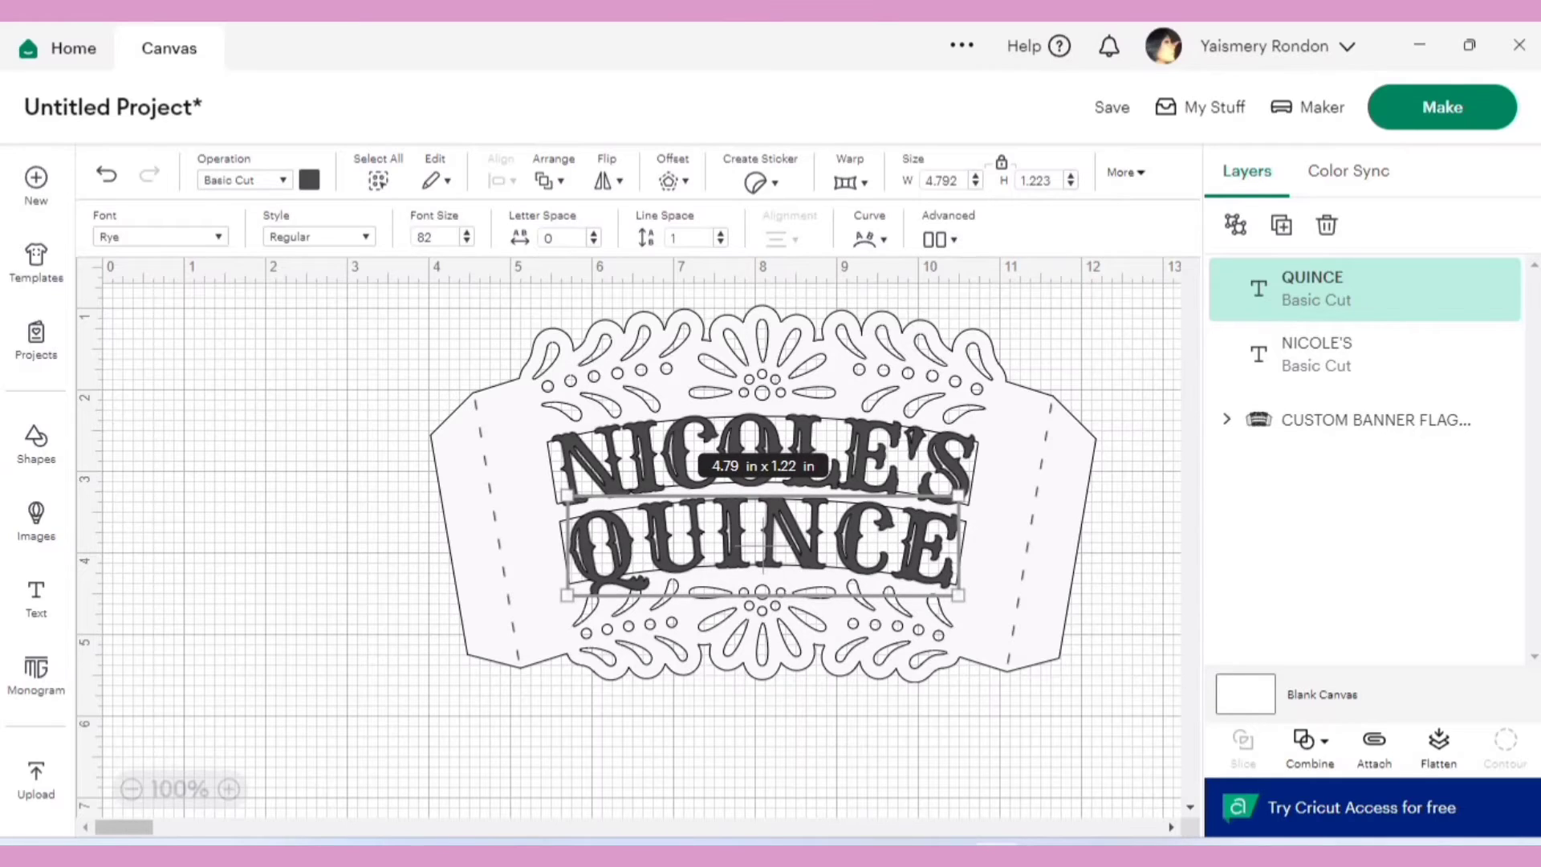
left_click(482, 521)
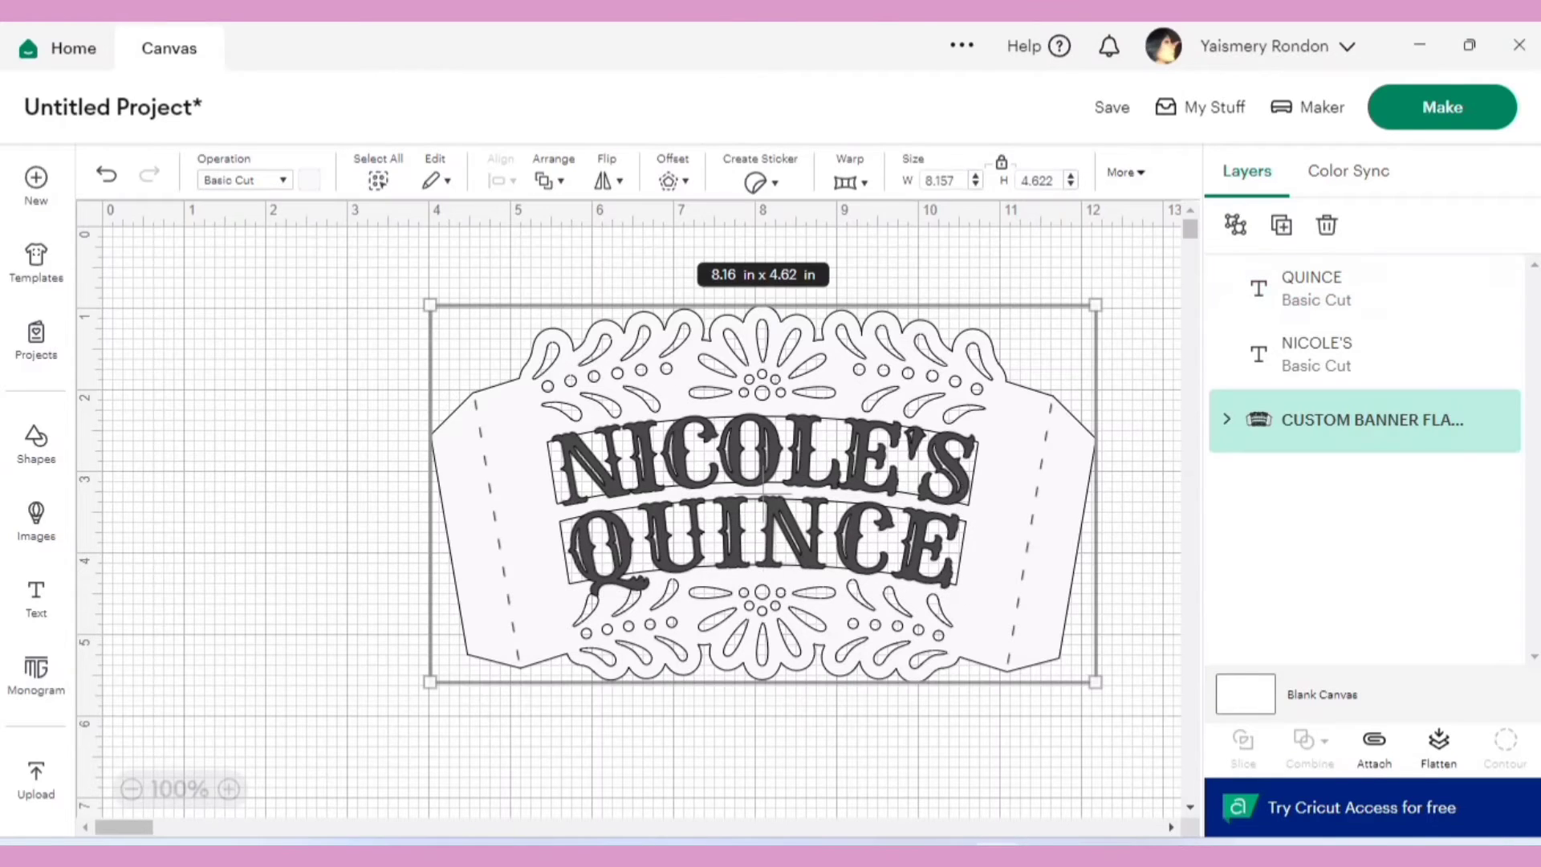
left_click(1325, 289)
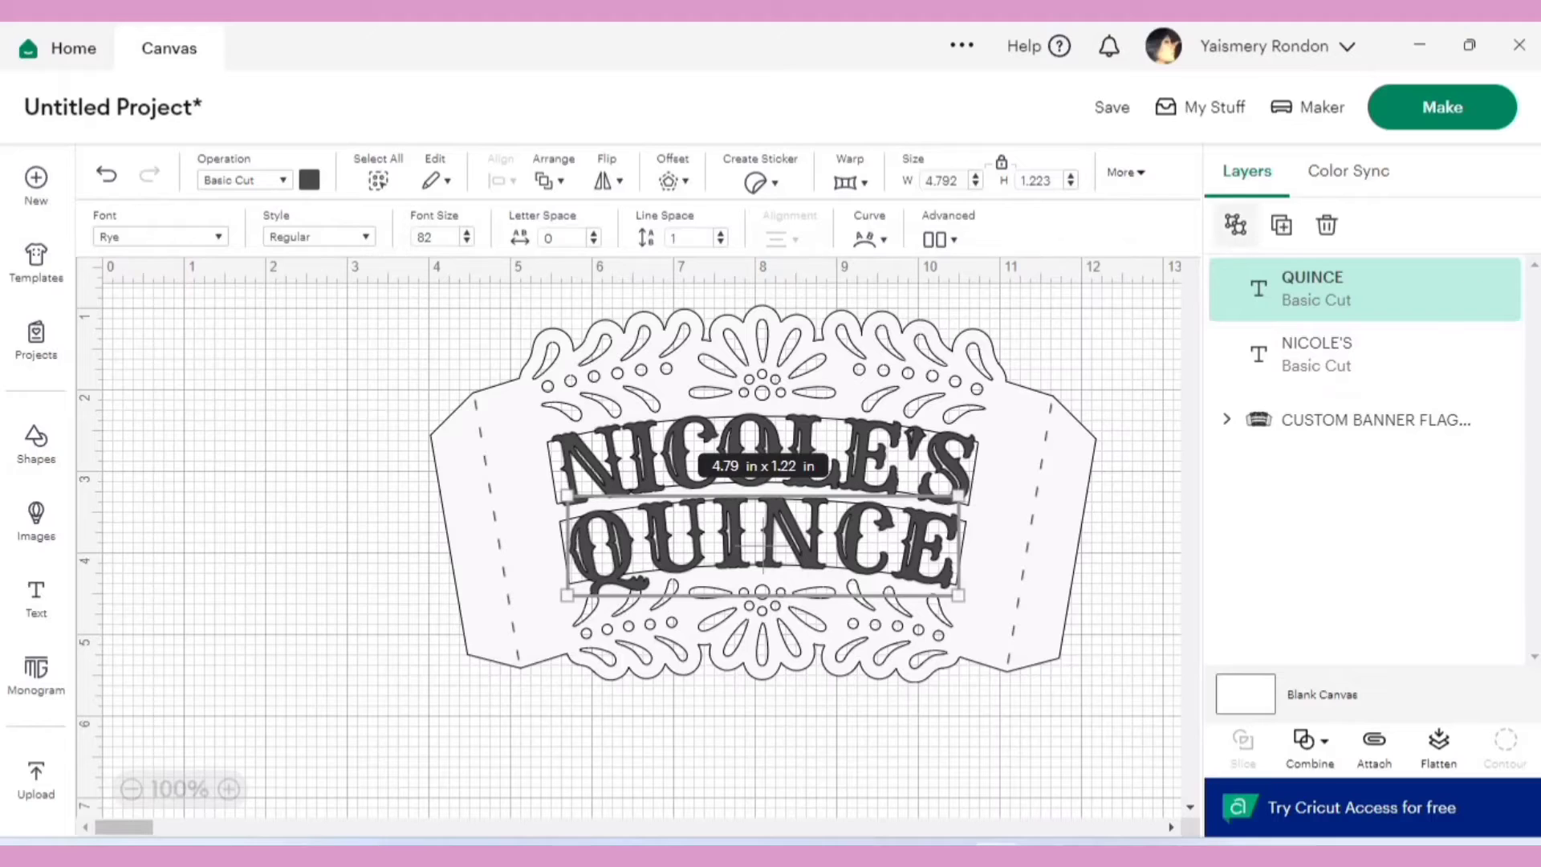
left_click(1235, 224)
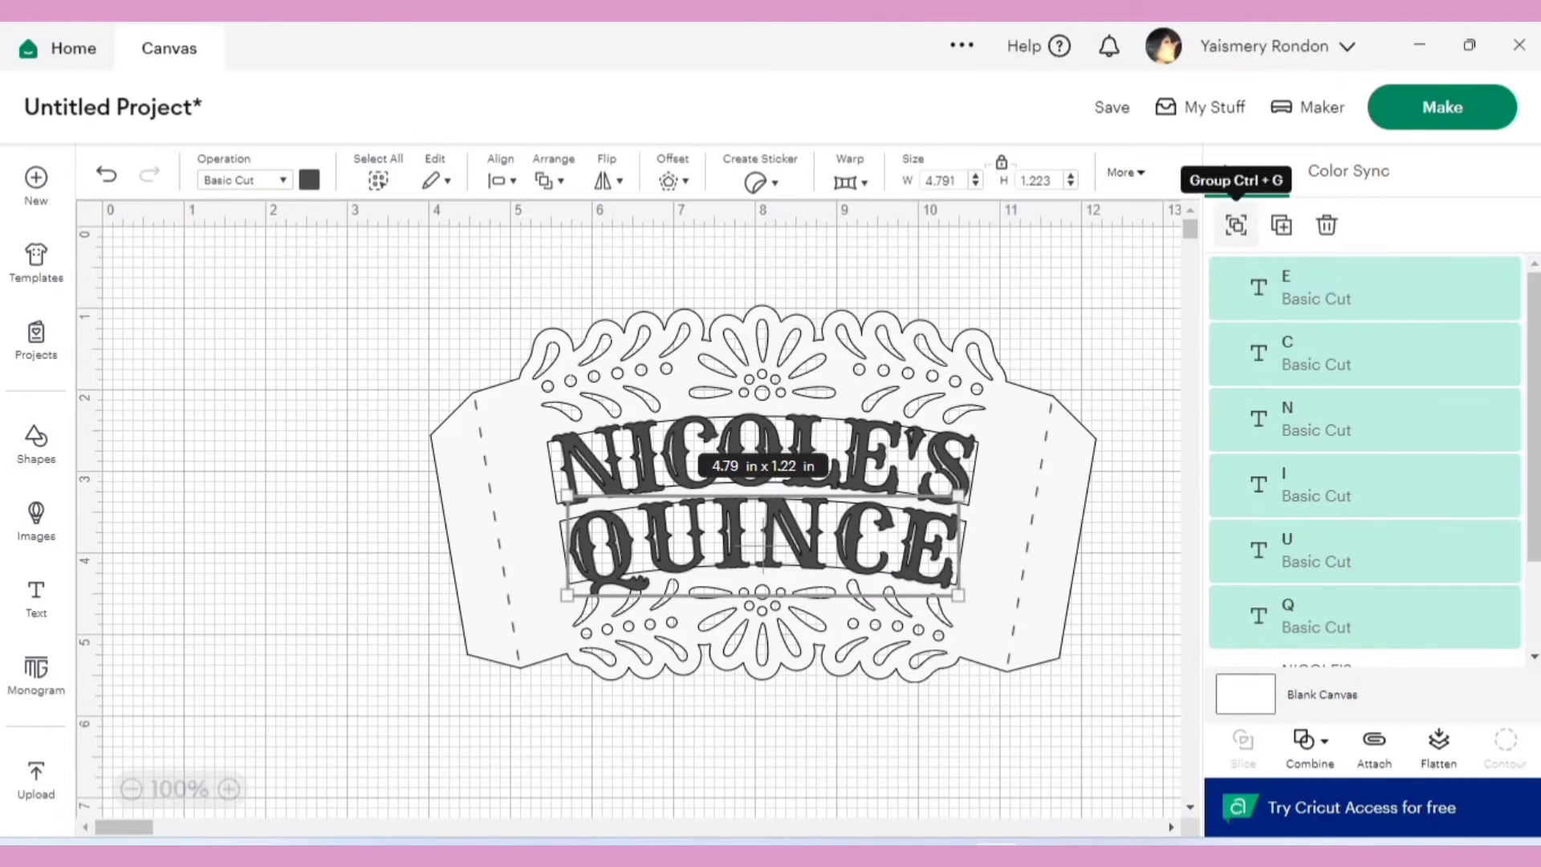
key("Escape")
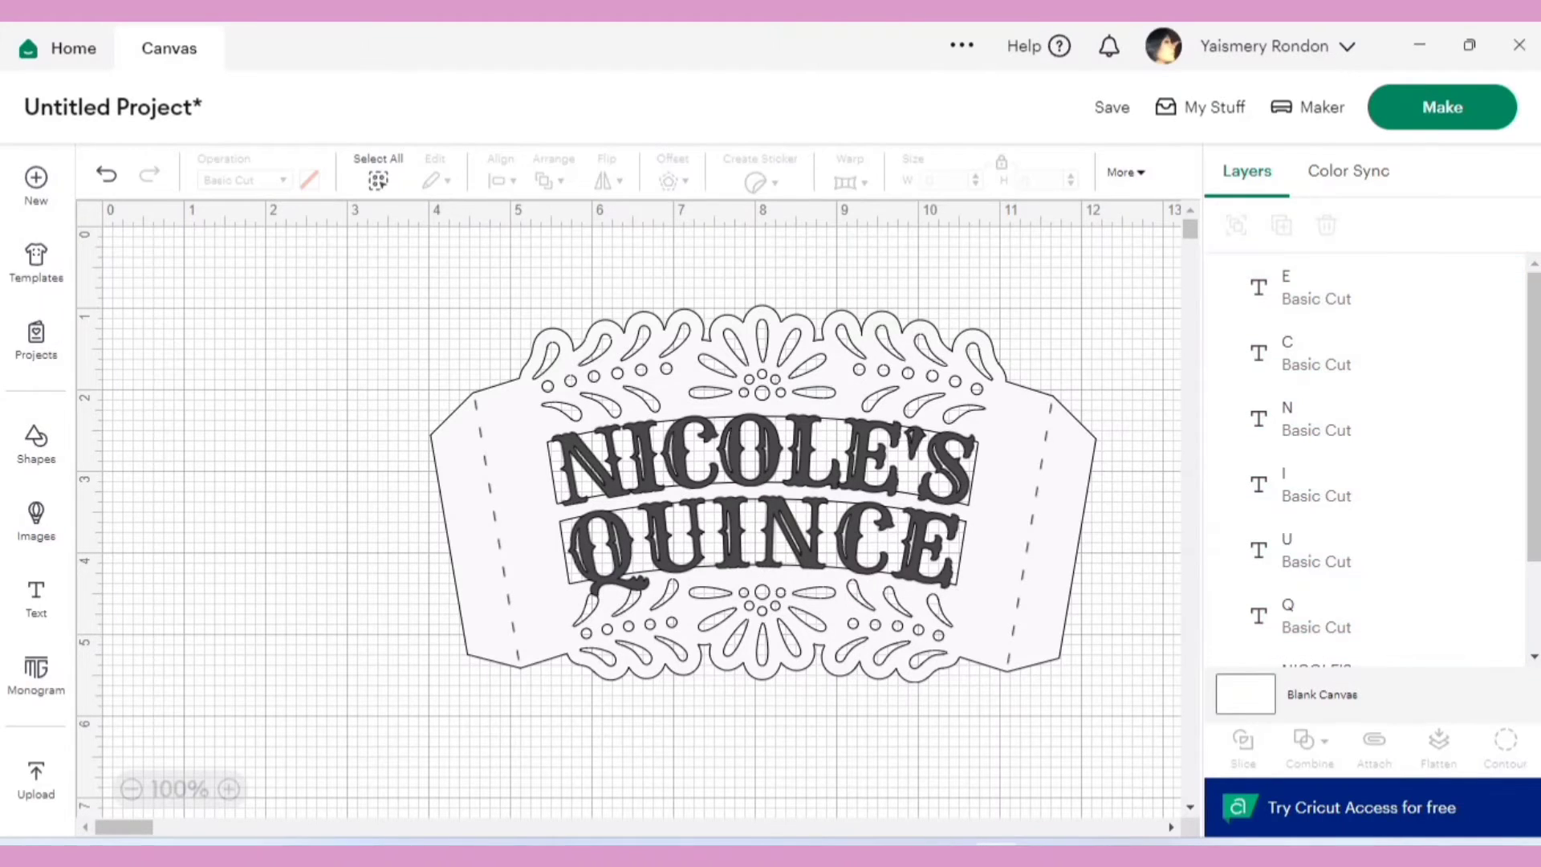
Shrink the letter Q slightly and reposition it so its tail stays clear of the cutouts below the lower window
left_click(606, 549)
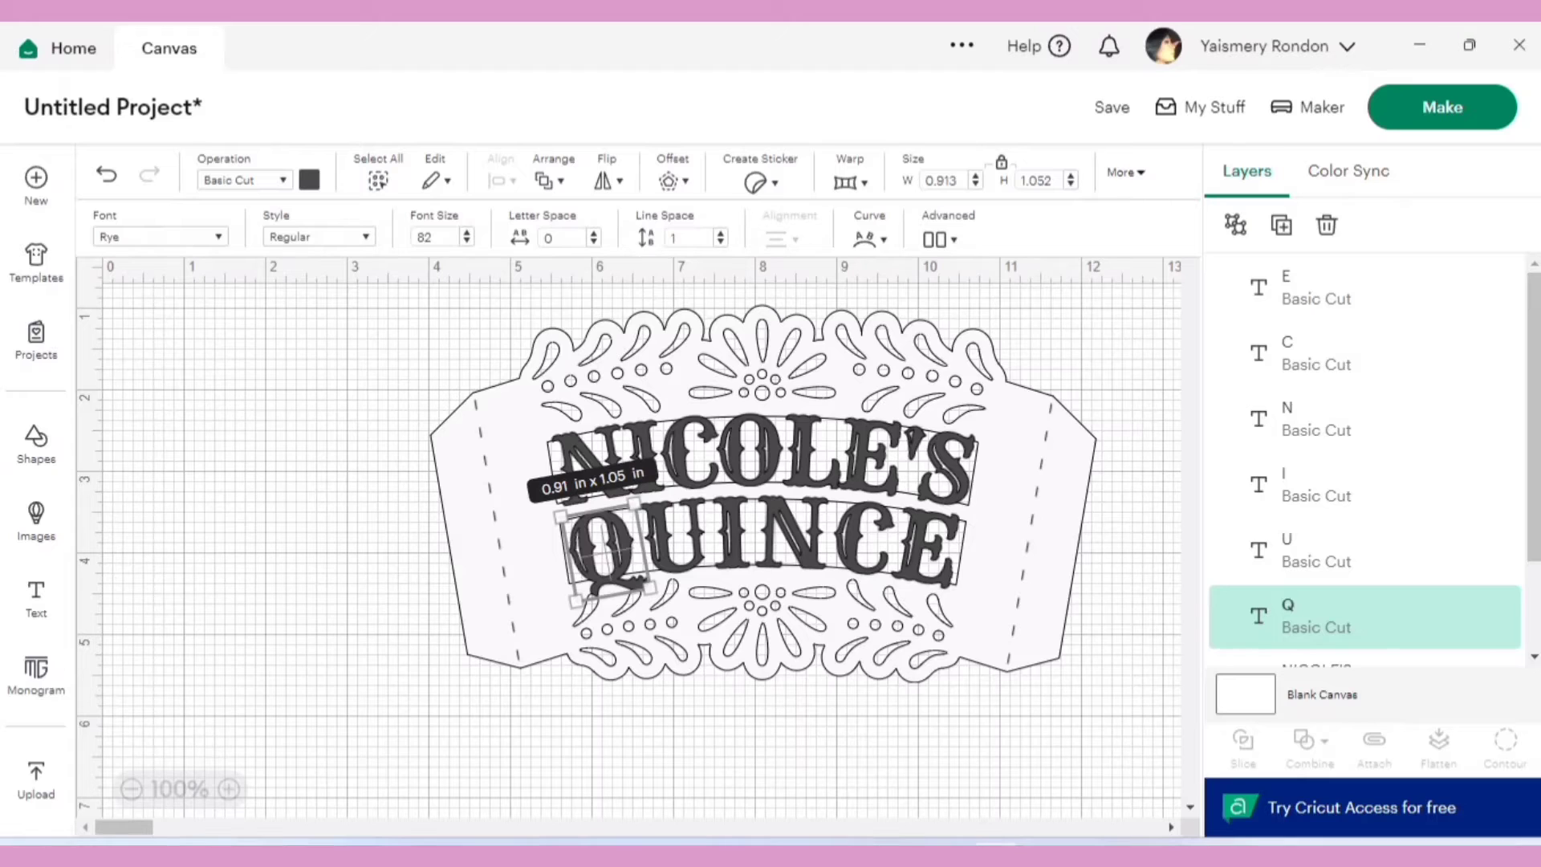
left_click_drag(634, 503, 629, 513)
left_click_drag(602, 553, 642, 575)
key("Escape")
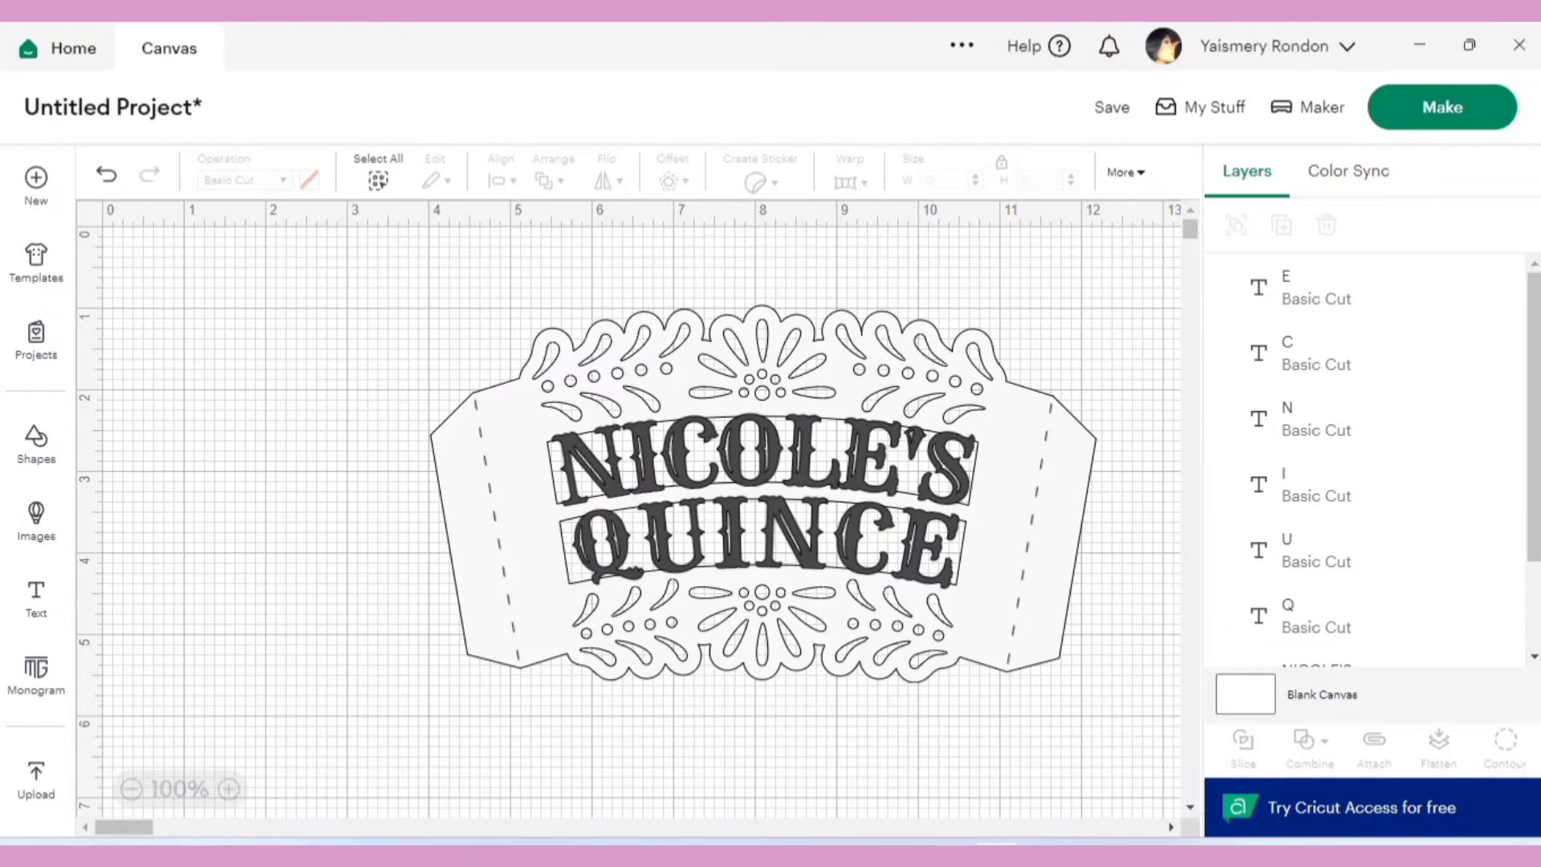
Group the six separate letters of QUINCE back together
left_click(606, 546)
left_click(674, 536, "shift")
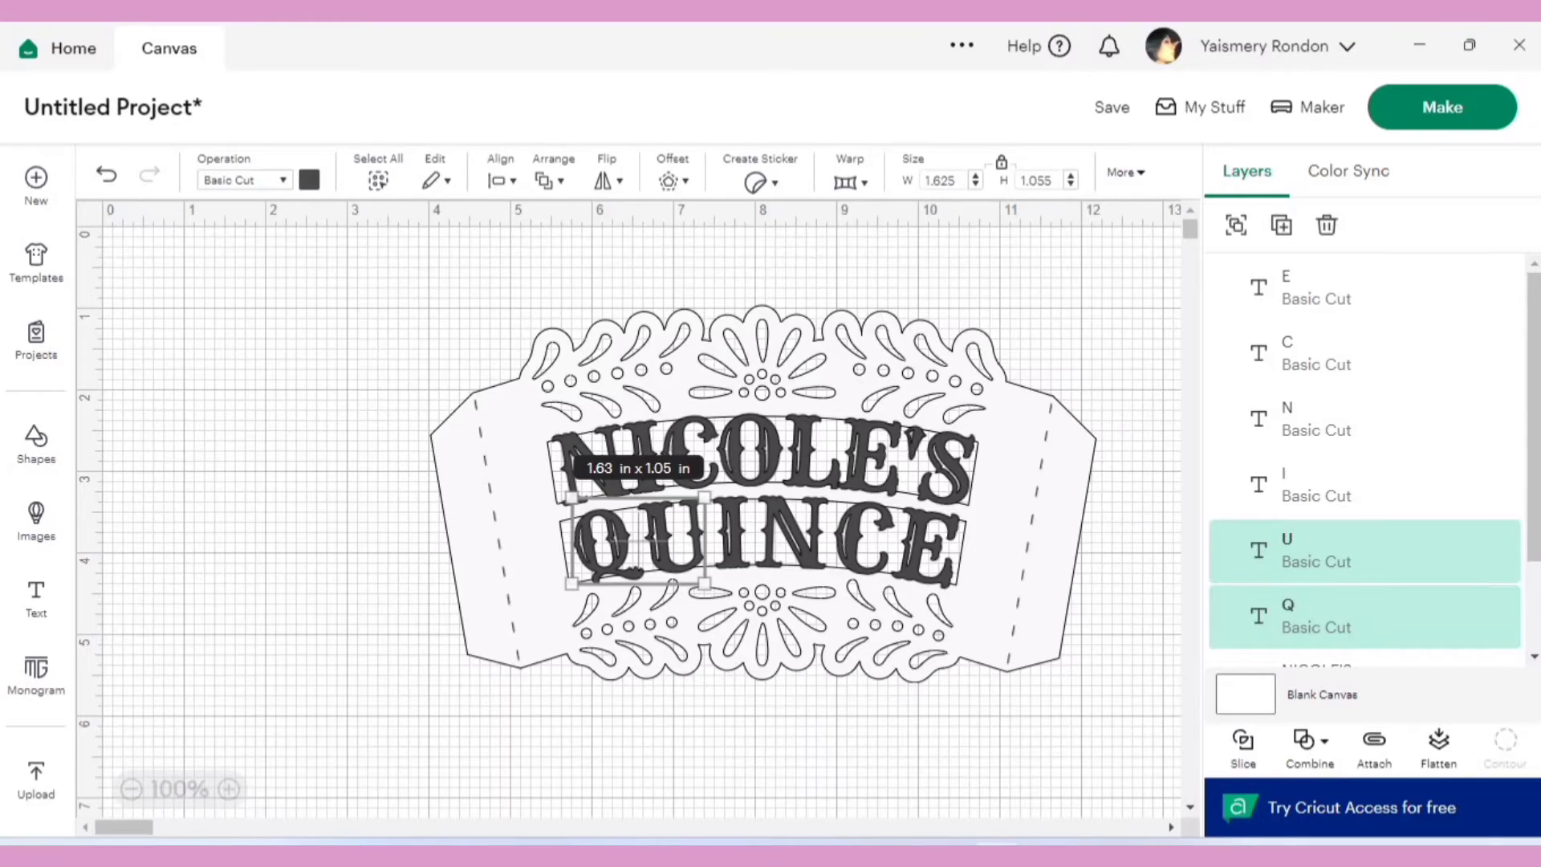
left_click(731, 533, "shift")
left_click(790, 538, "shift")
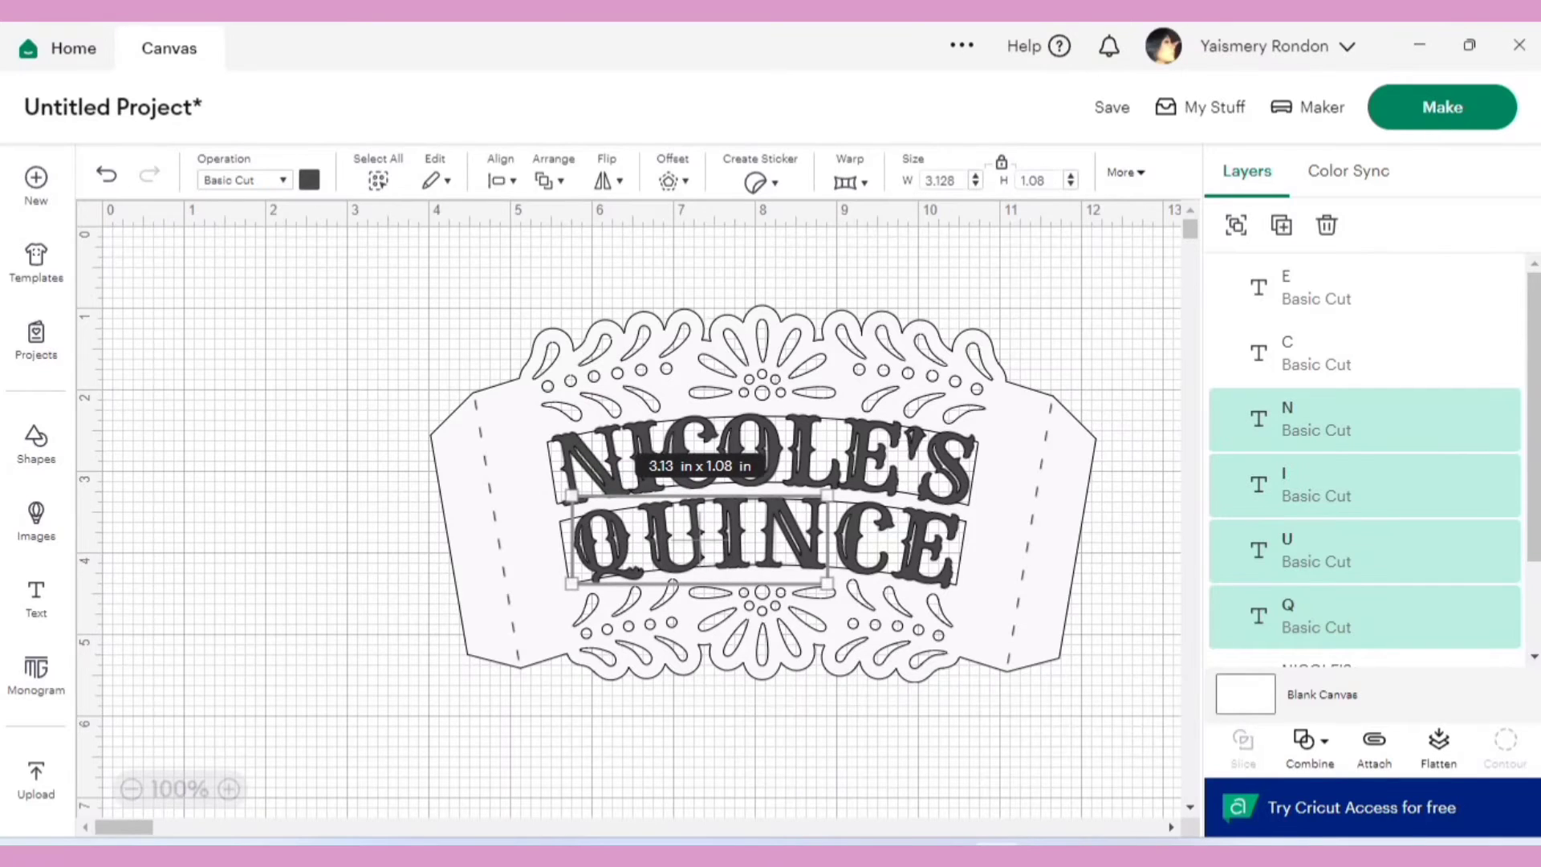
left_click(863, 542, "shift")
left_click(927, 546, "shift")
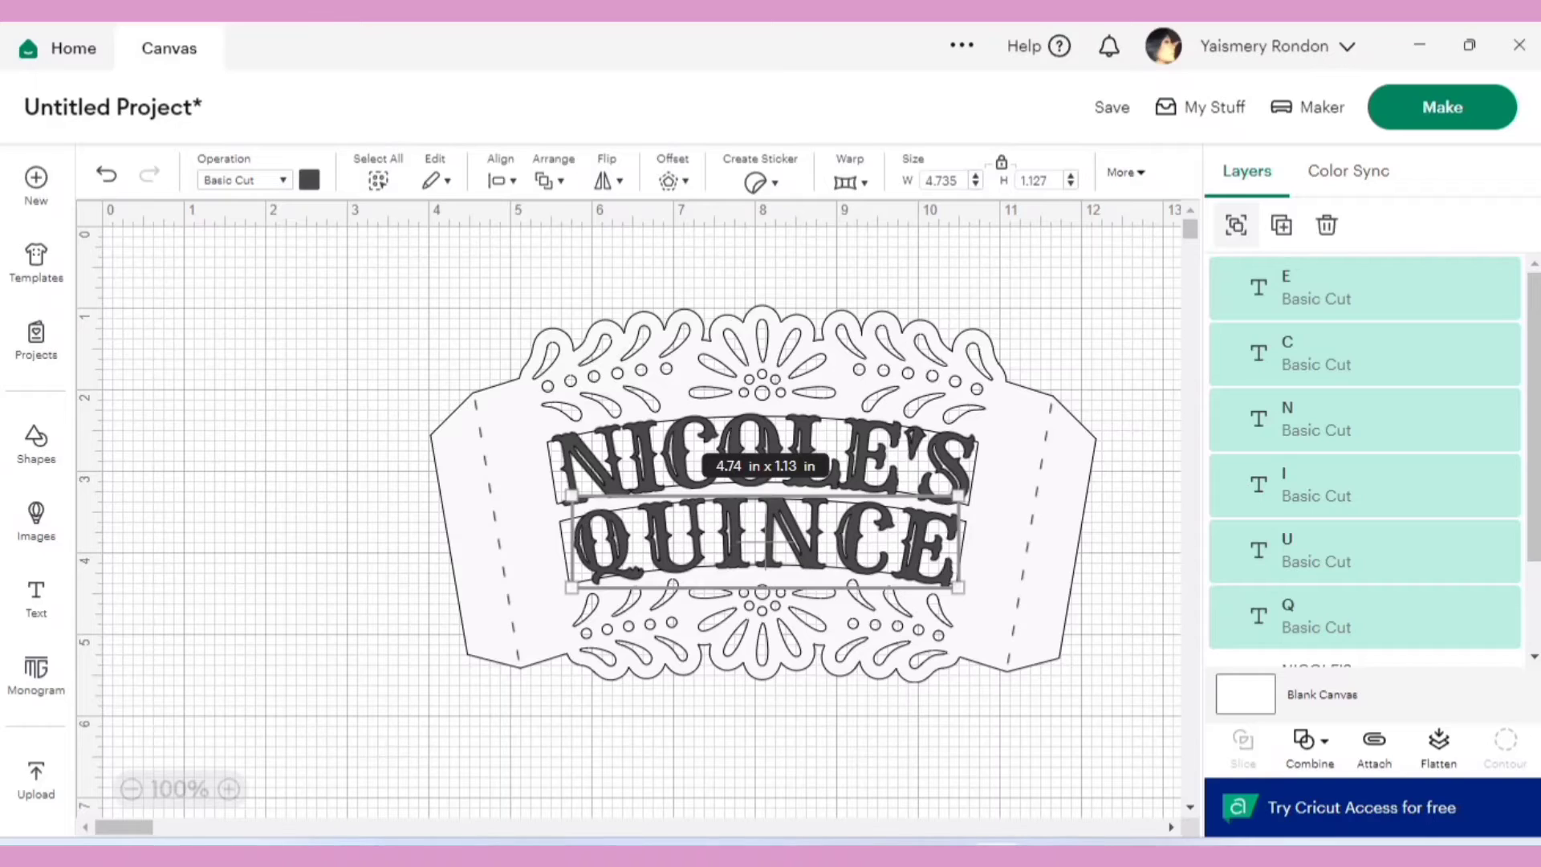
left_click(1236, 226)
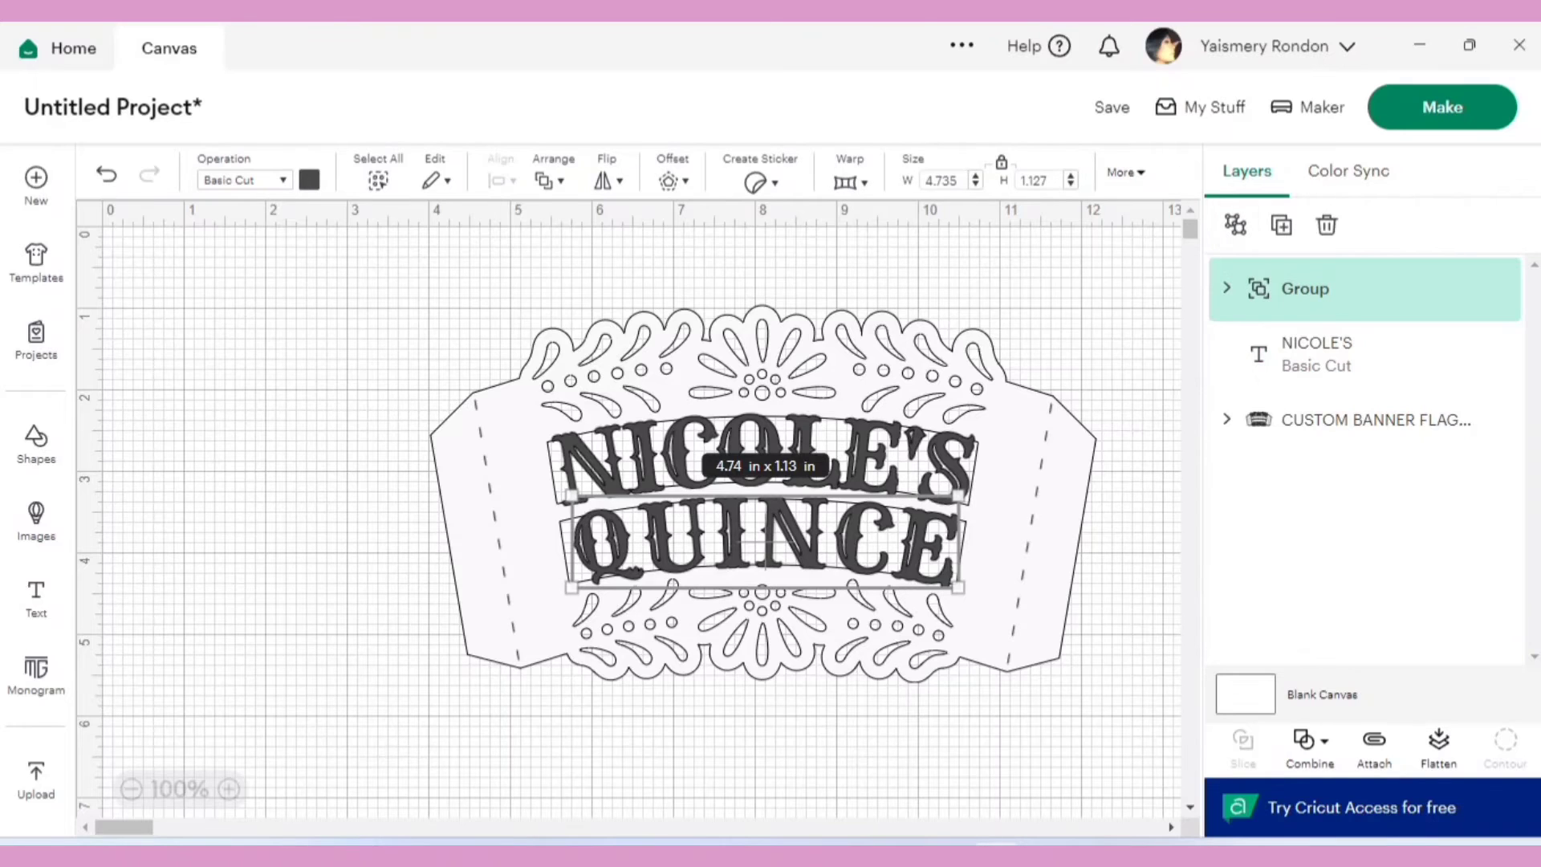
Ungroup the banner flag to separate its dashed fold lines from the main banner shape
left_click(1363, 420)
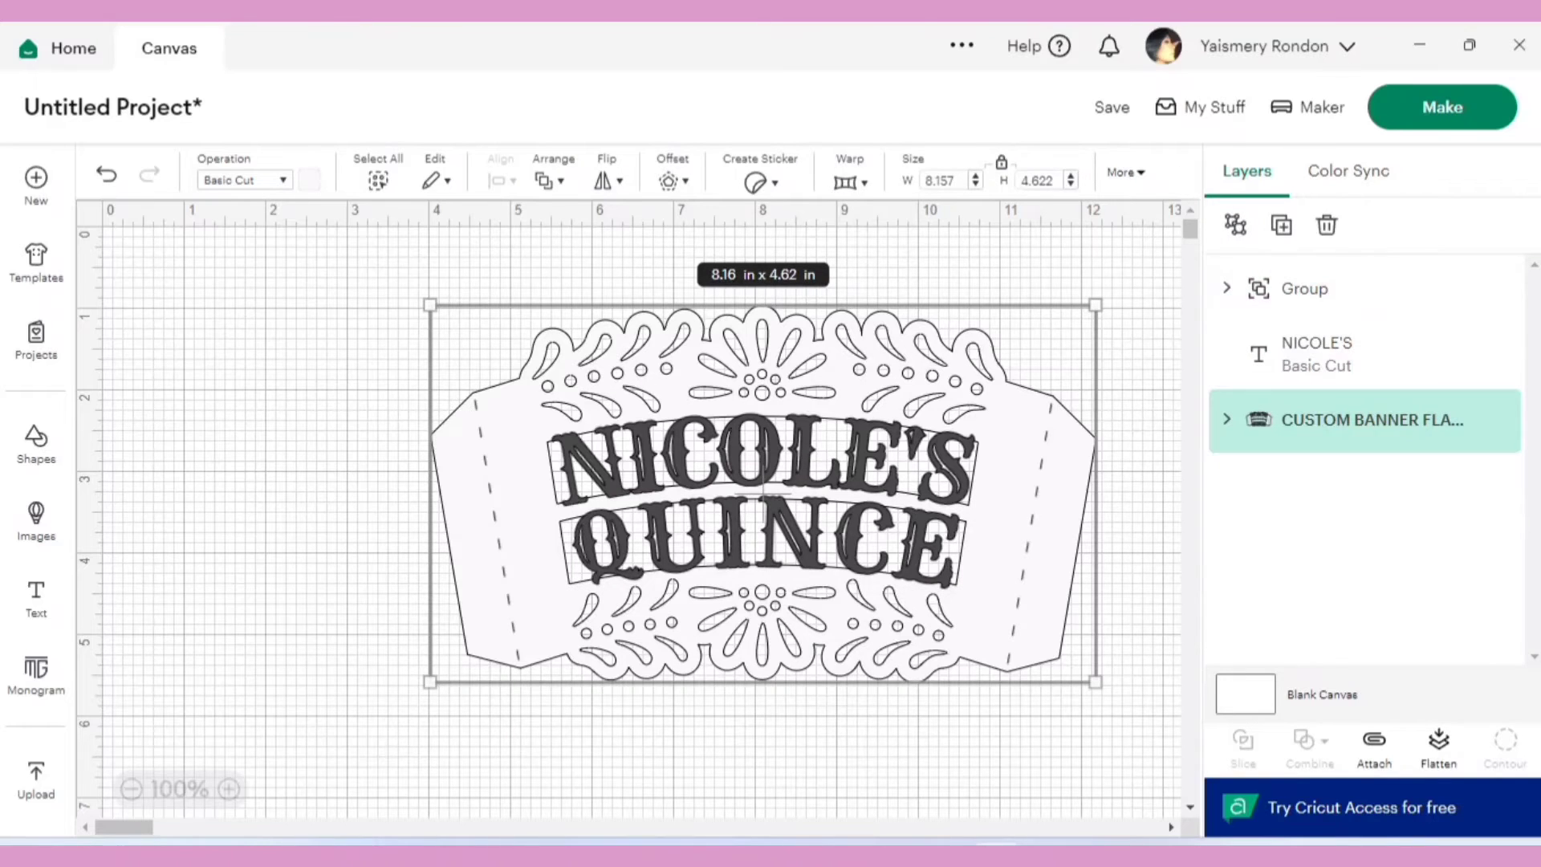
left_click(1364, 288)
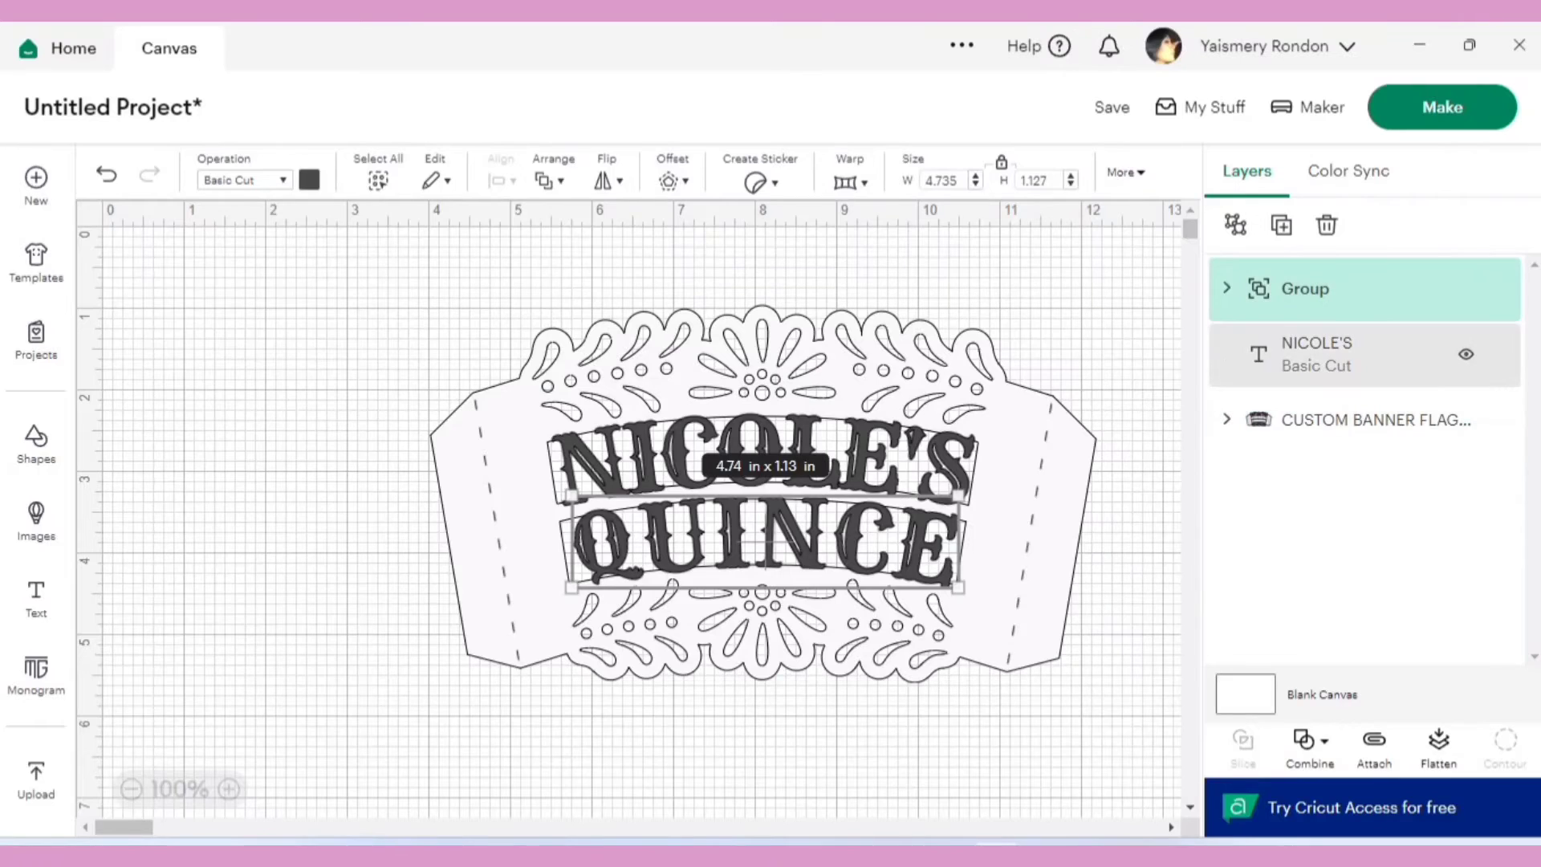
left_click(1363, 420)
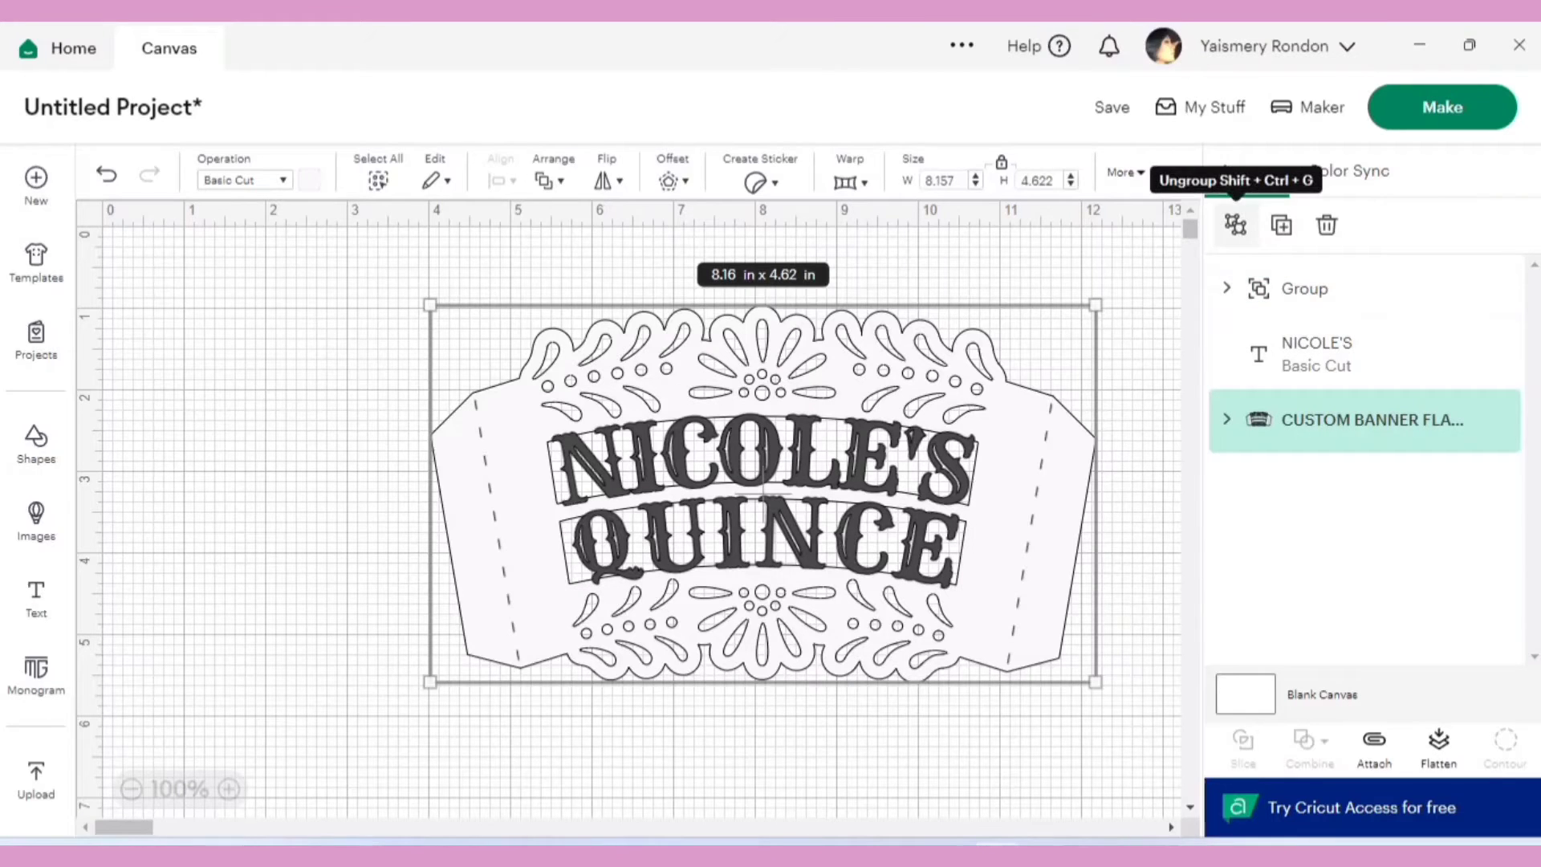
left_click(1236, 225)
left_click(1363, 420)
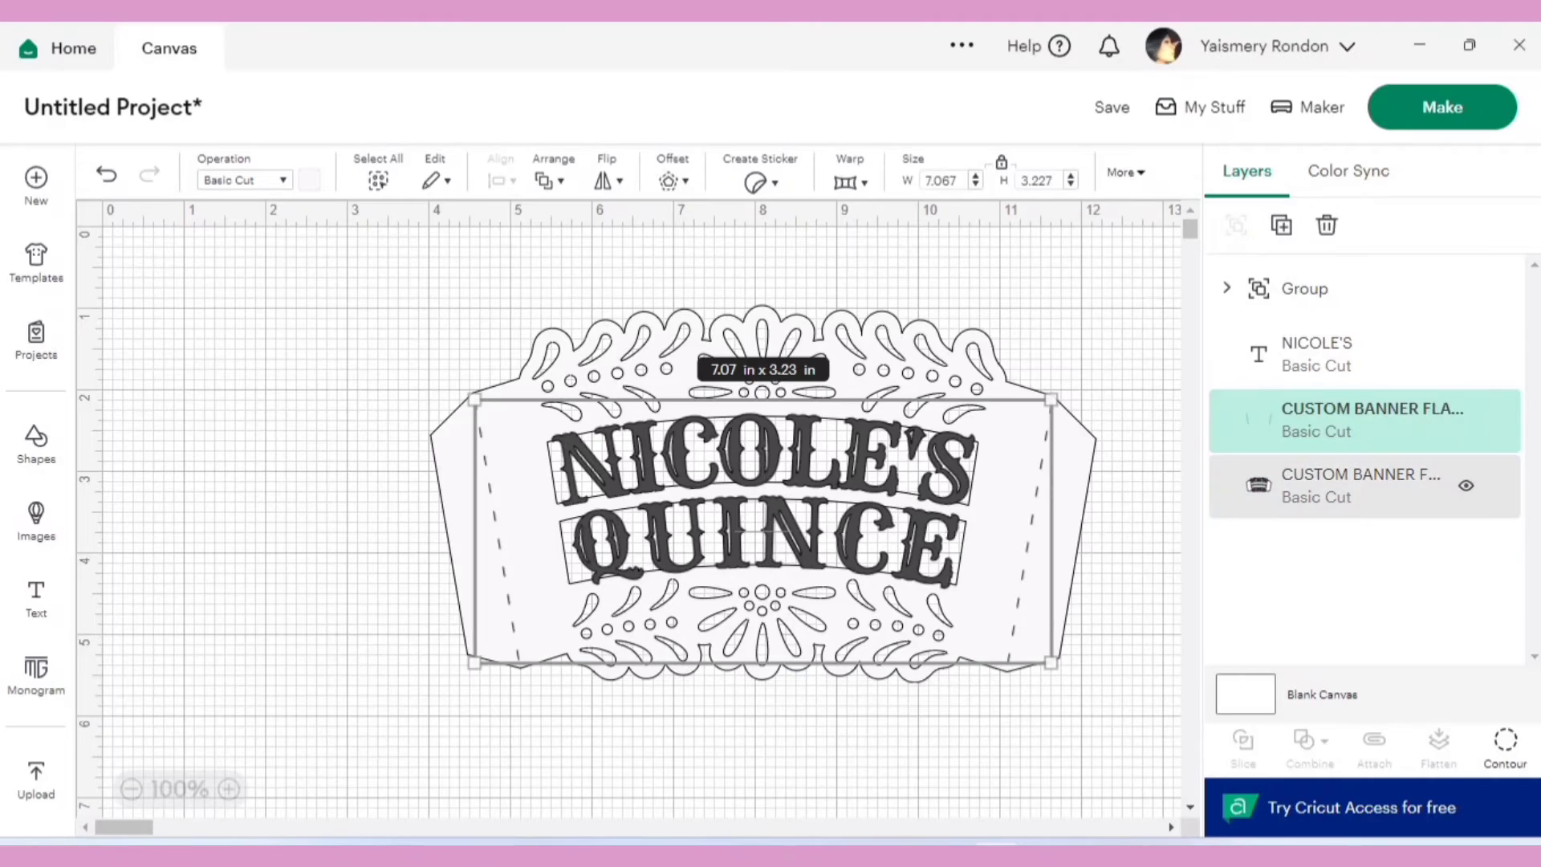
Weld the main banner shape, the name text and the QUINCE group into one piece, leaving out the fold lines
left_click(1363, 485)
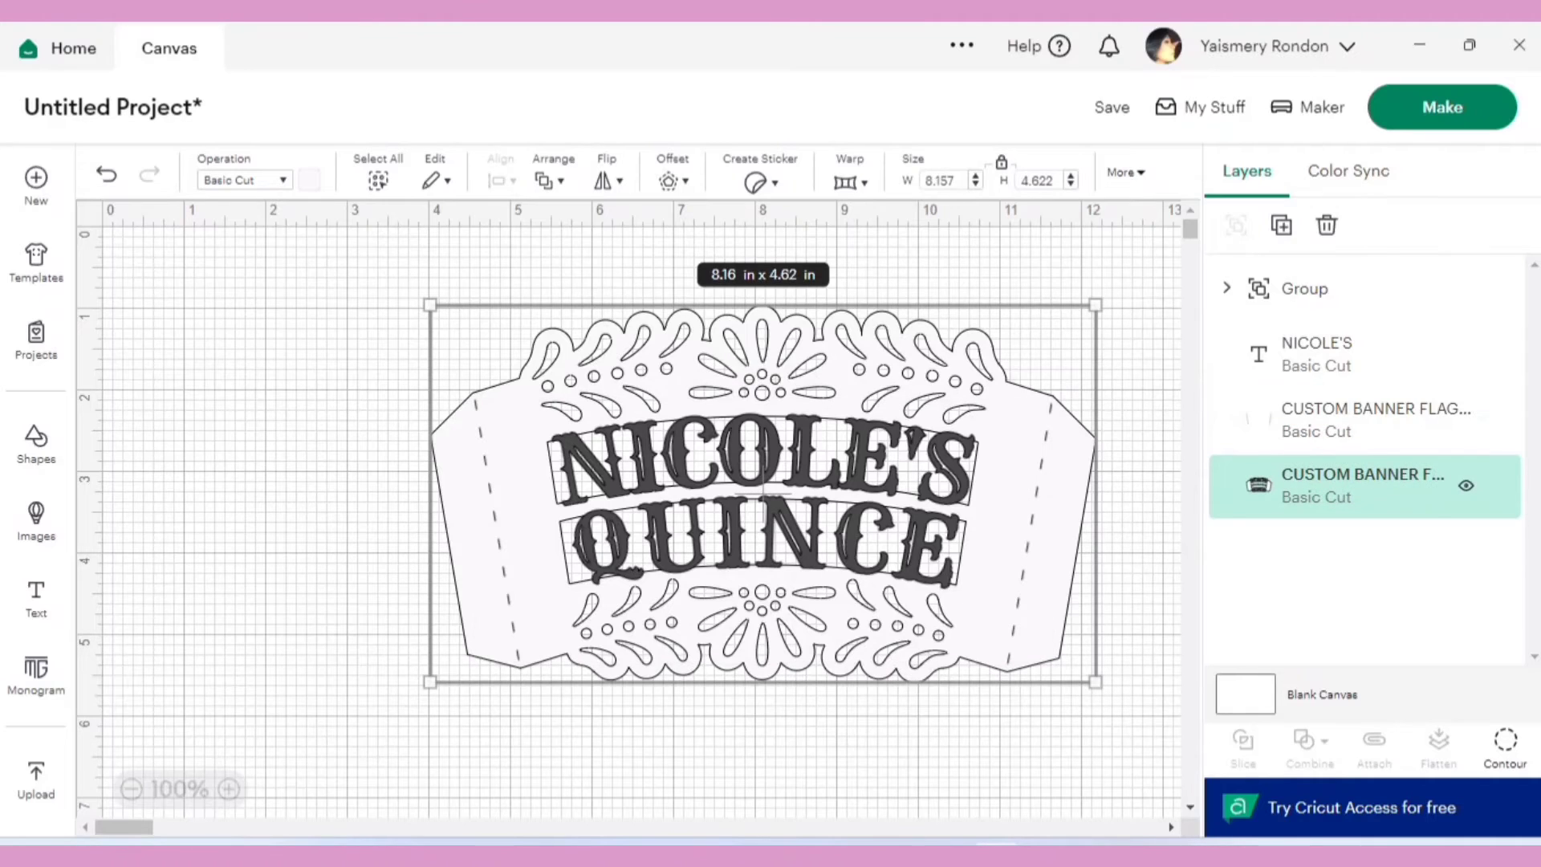
left_click(1364, 354, "ctrl")
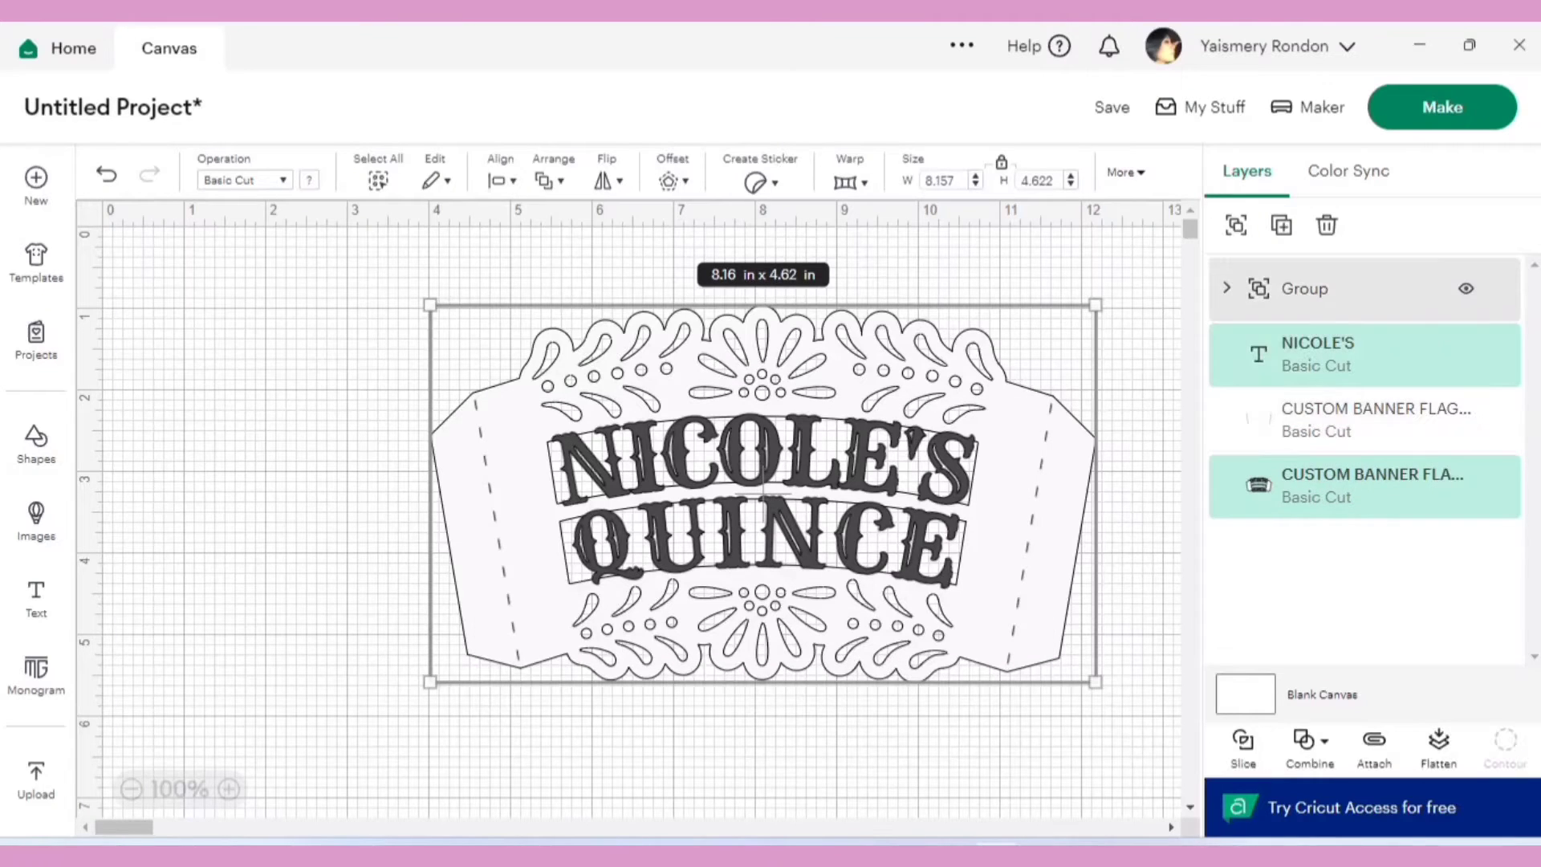
left_click(1364, 288, "ctrl")
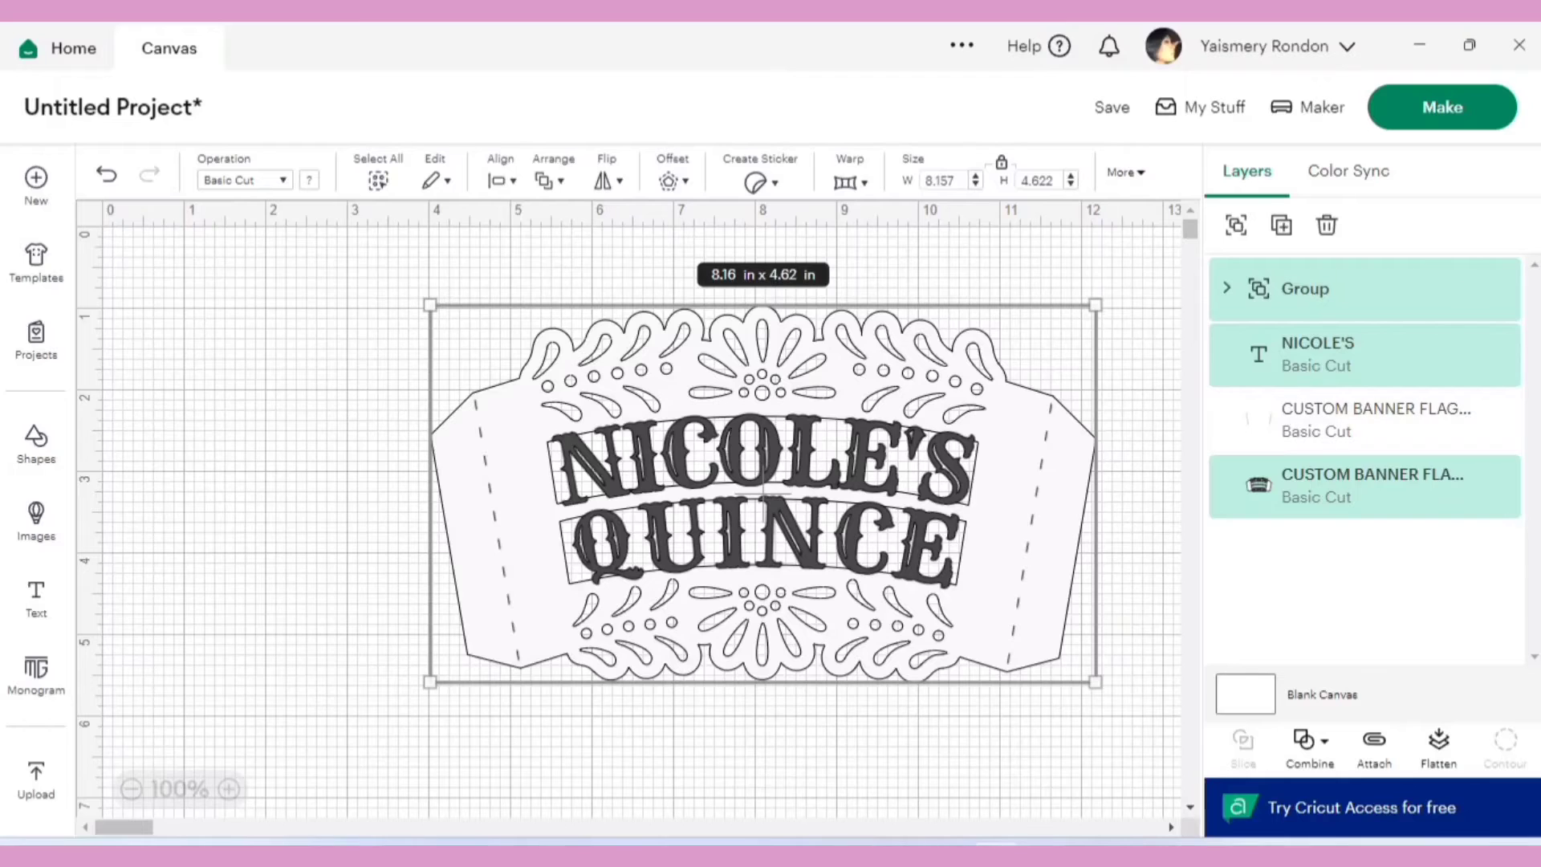
left_click(1309, 748)
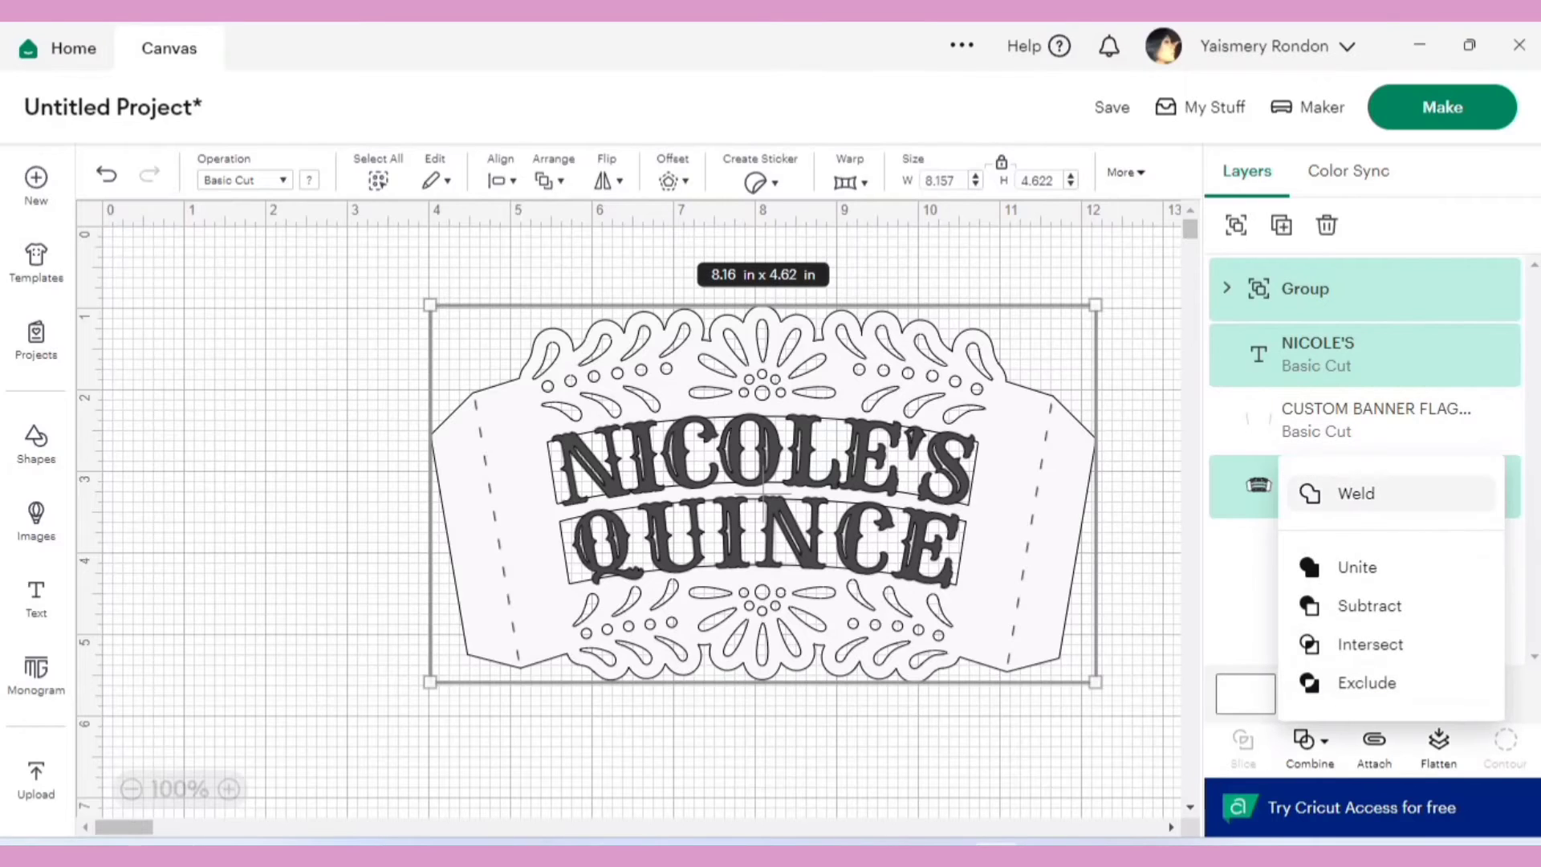
left_click(1390, 493)
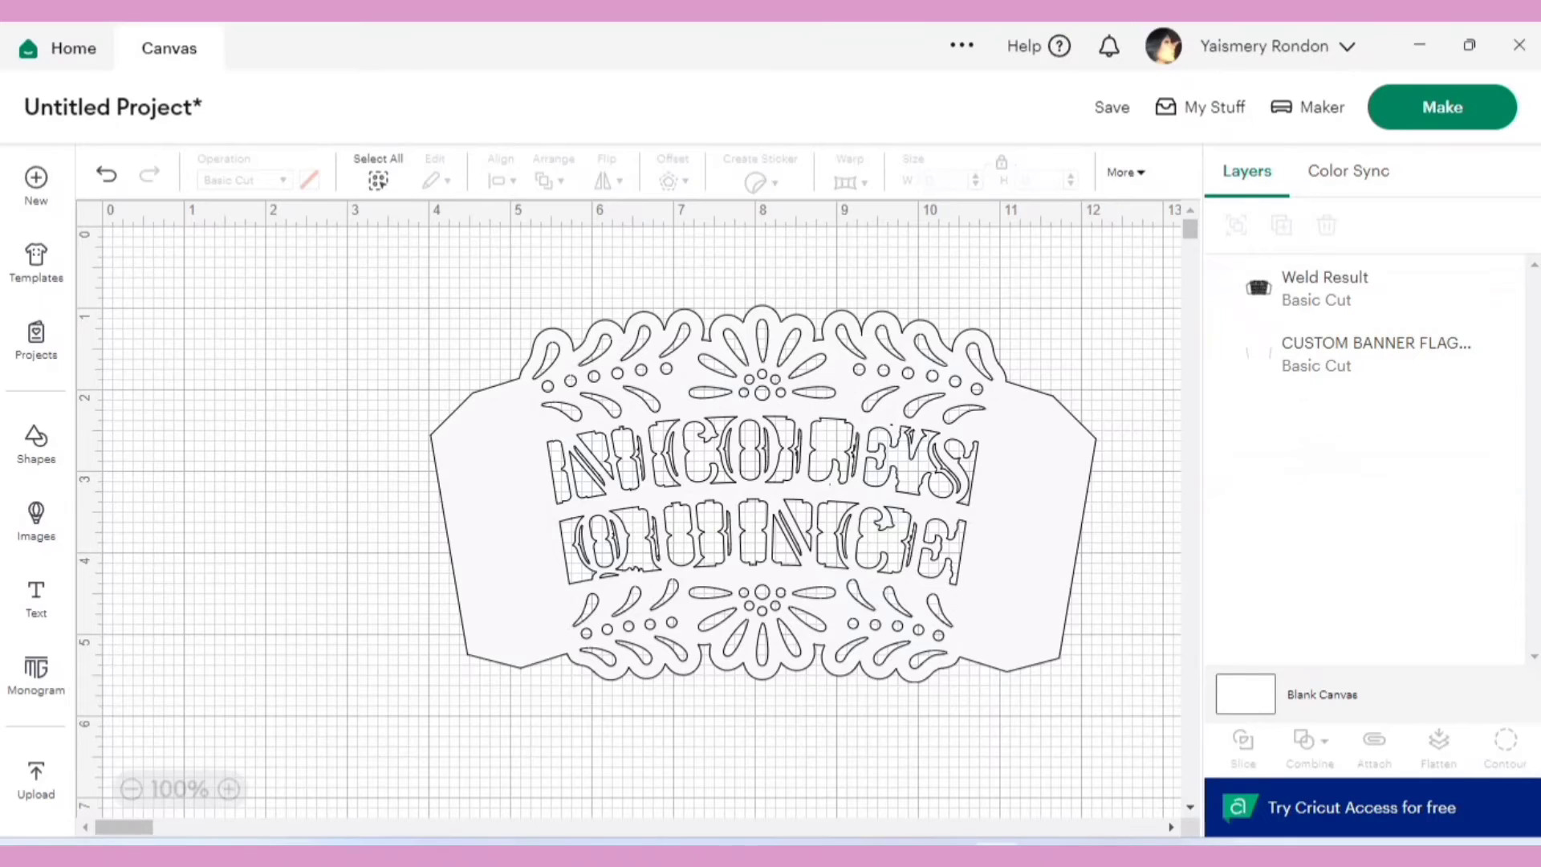
Send the welded banner to the back, behind the dashed fold lines
left_click(763, 491)
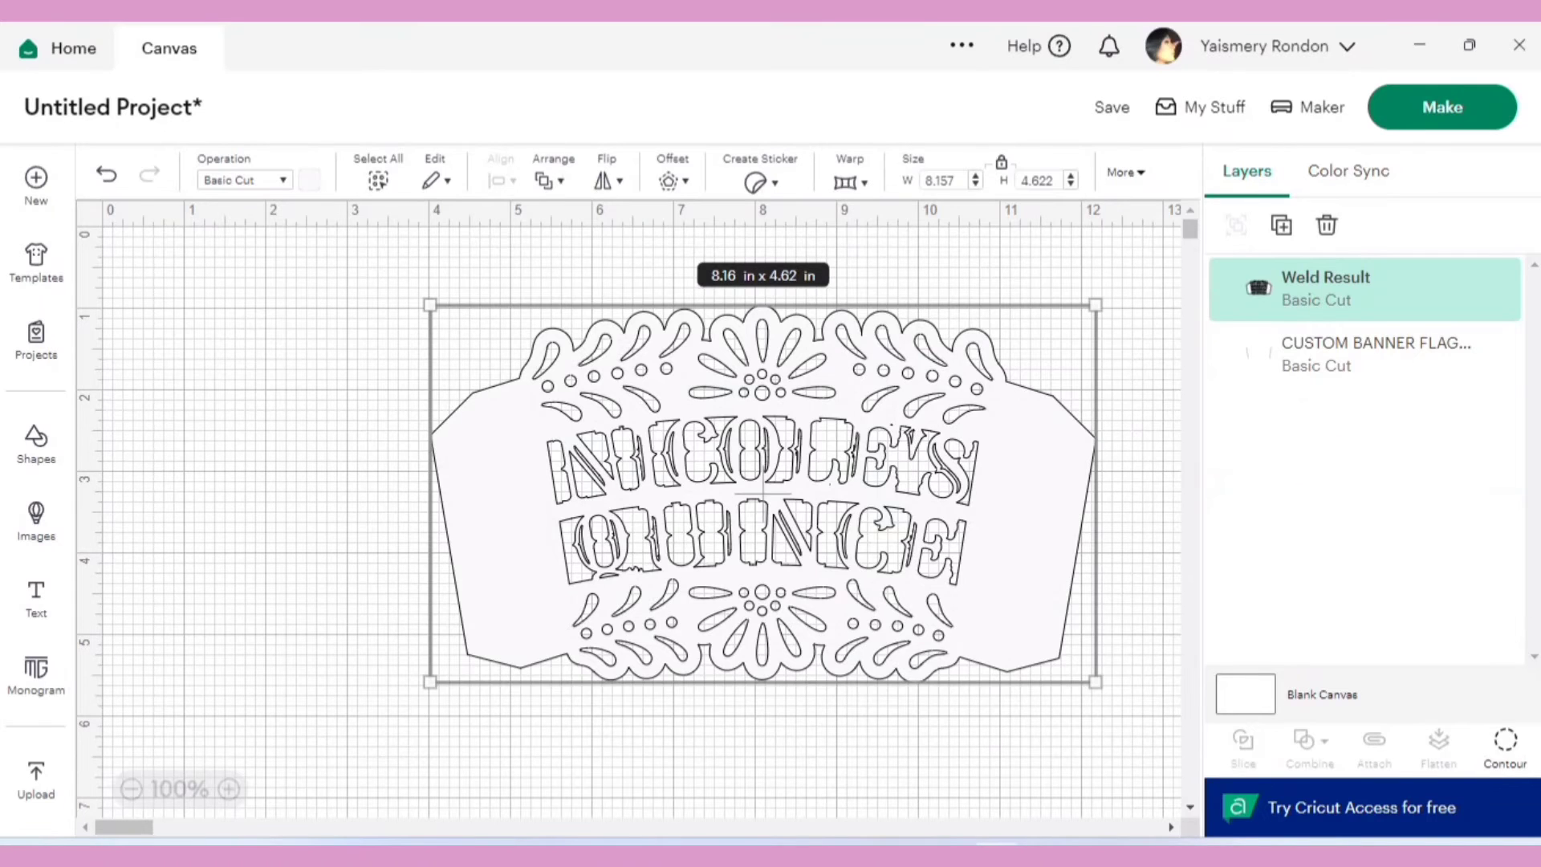
right_click(999, 441)
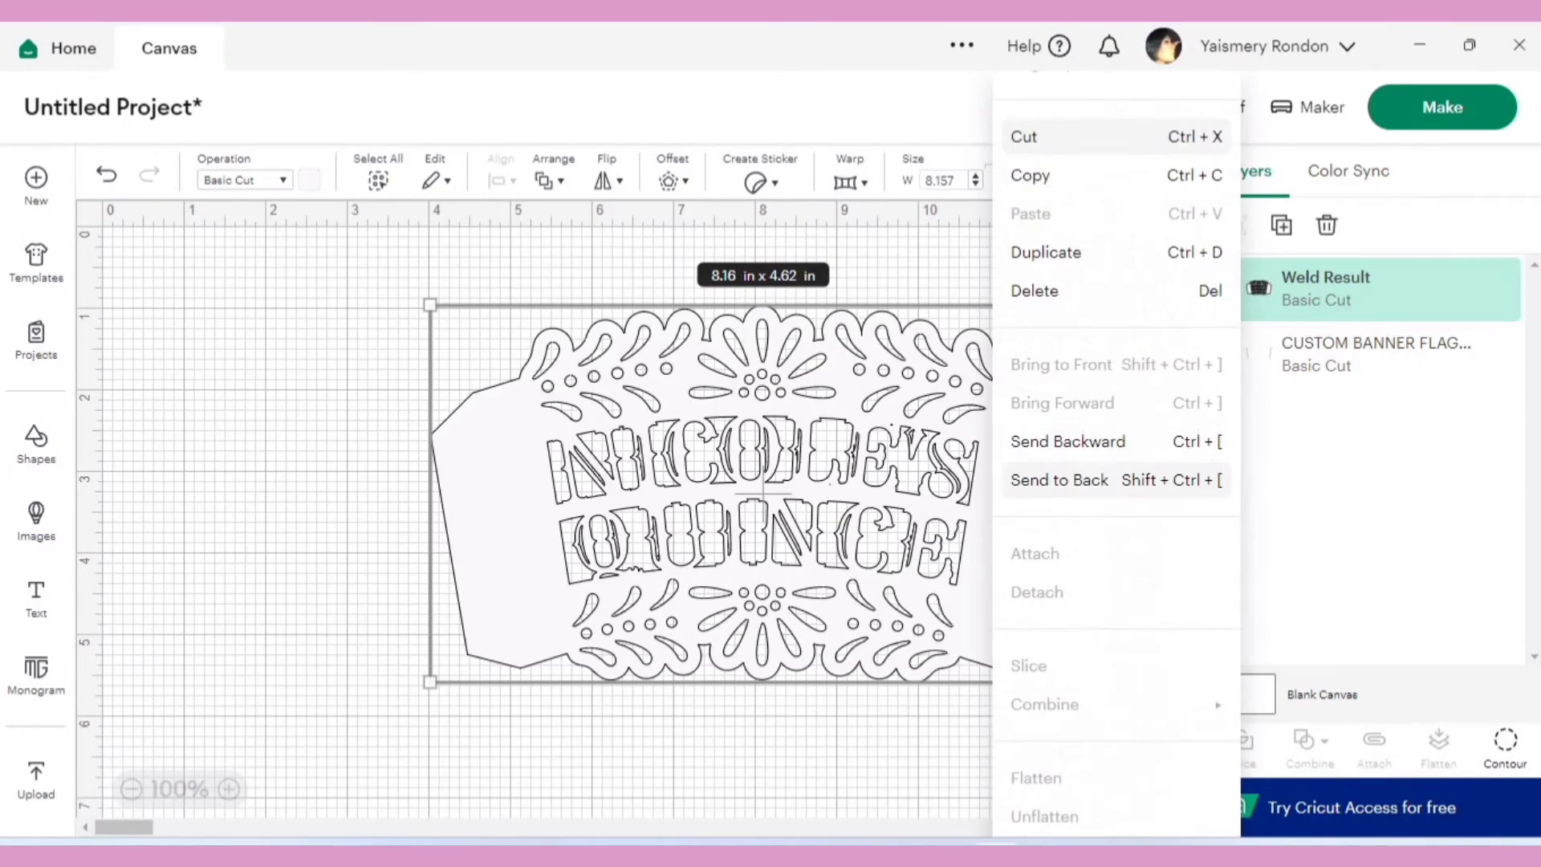
left_click(1059, 480)
key("Escape")
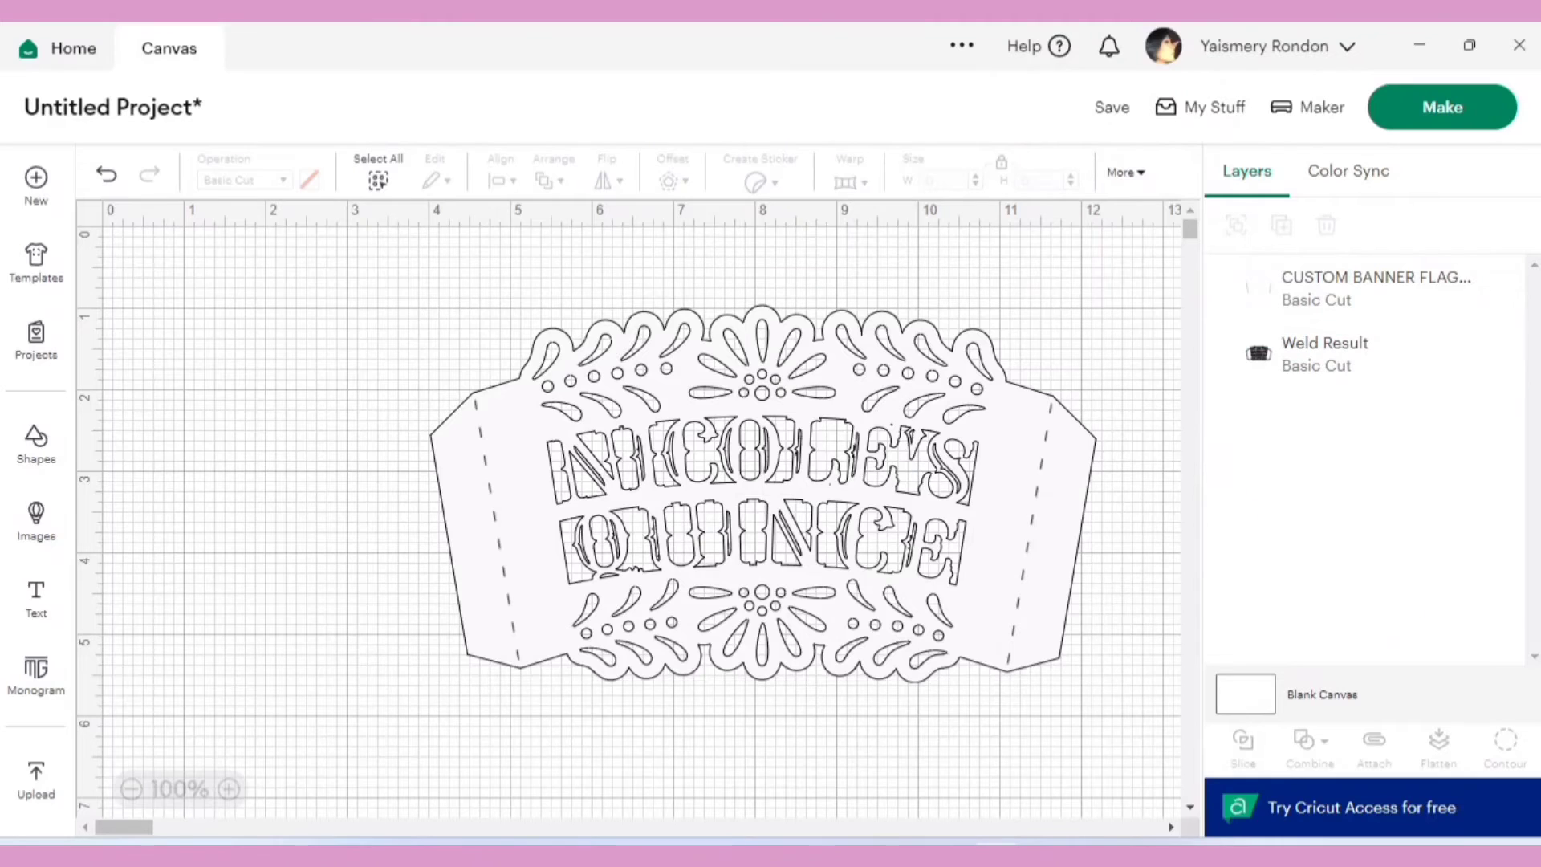
Select the welded banner together with its fold lines and move both to the middle of the magnified canvas
scroll(636, 513, "up", 5)
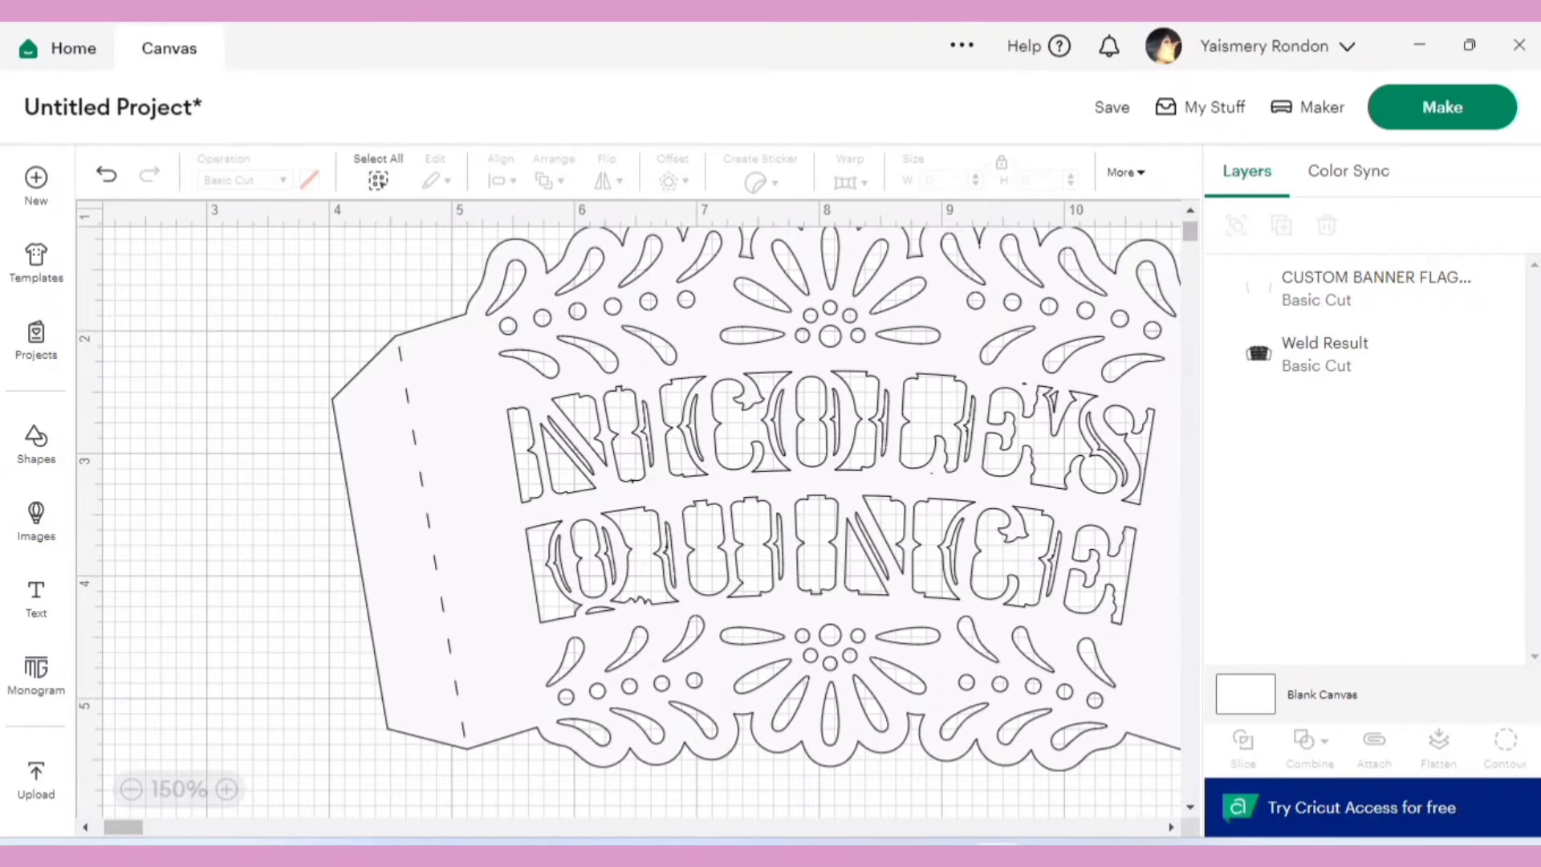
left_click_drag(318, 320, 848, 609)
left_click_drag(830, 487, 669, 499)
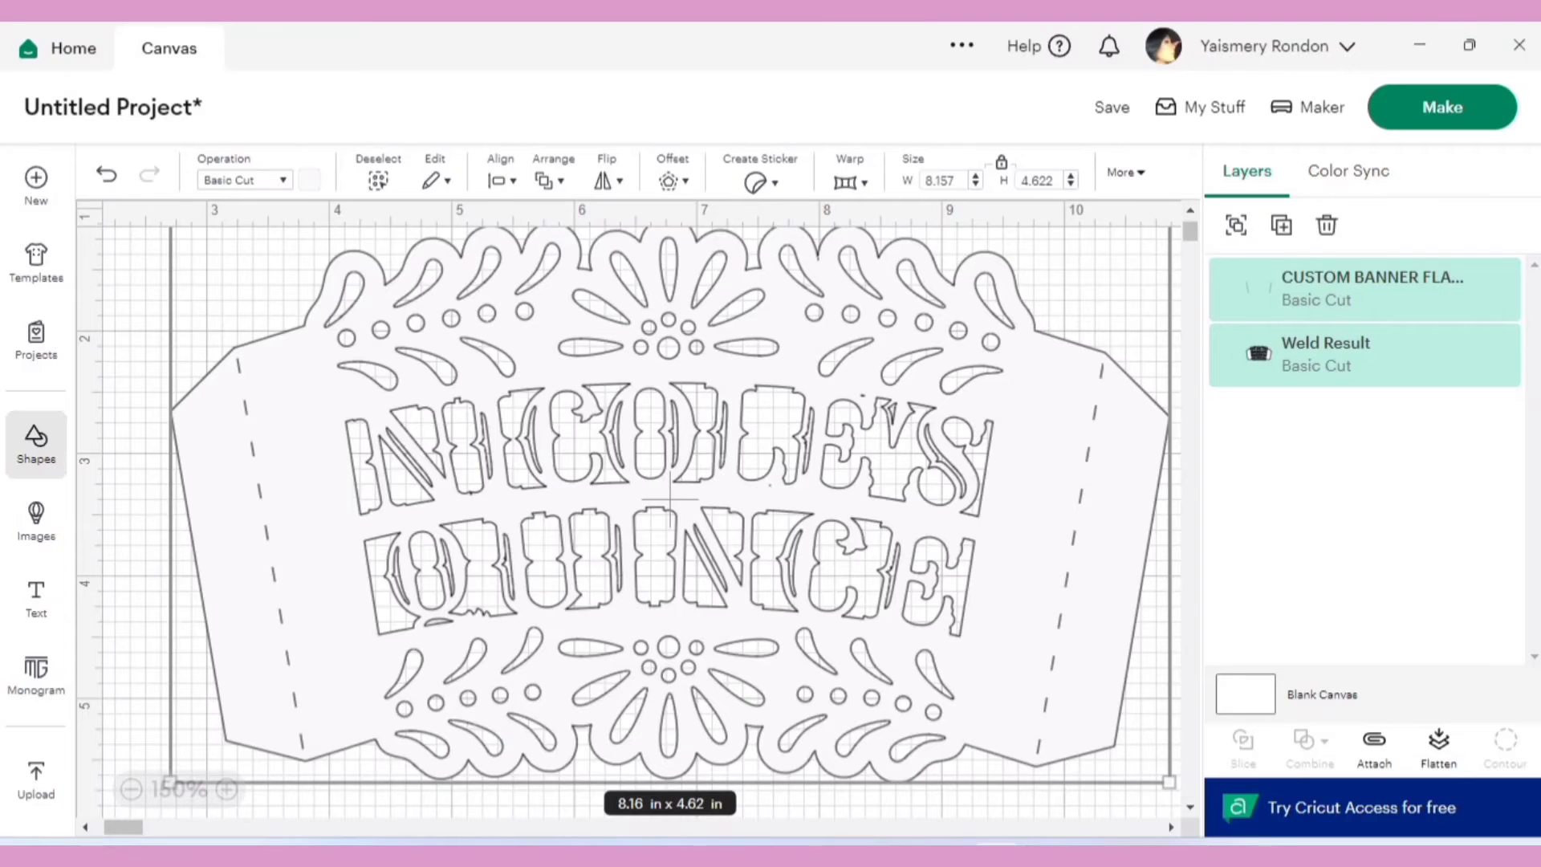
Add a circle, shrink it to about 0.24 in and place it just above the E in the name
left_click(36, 443)
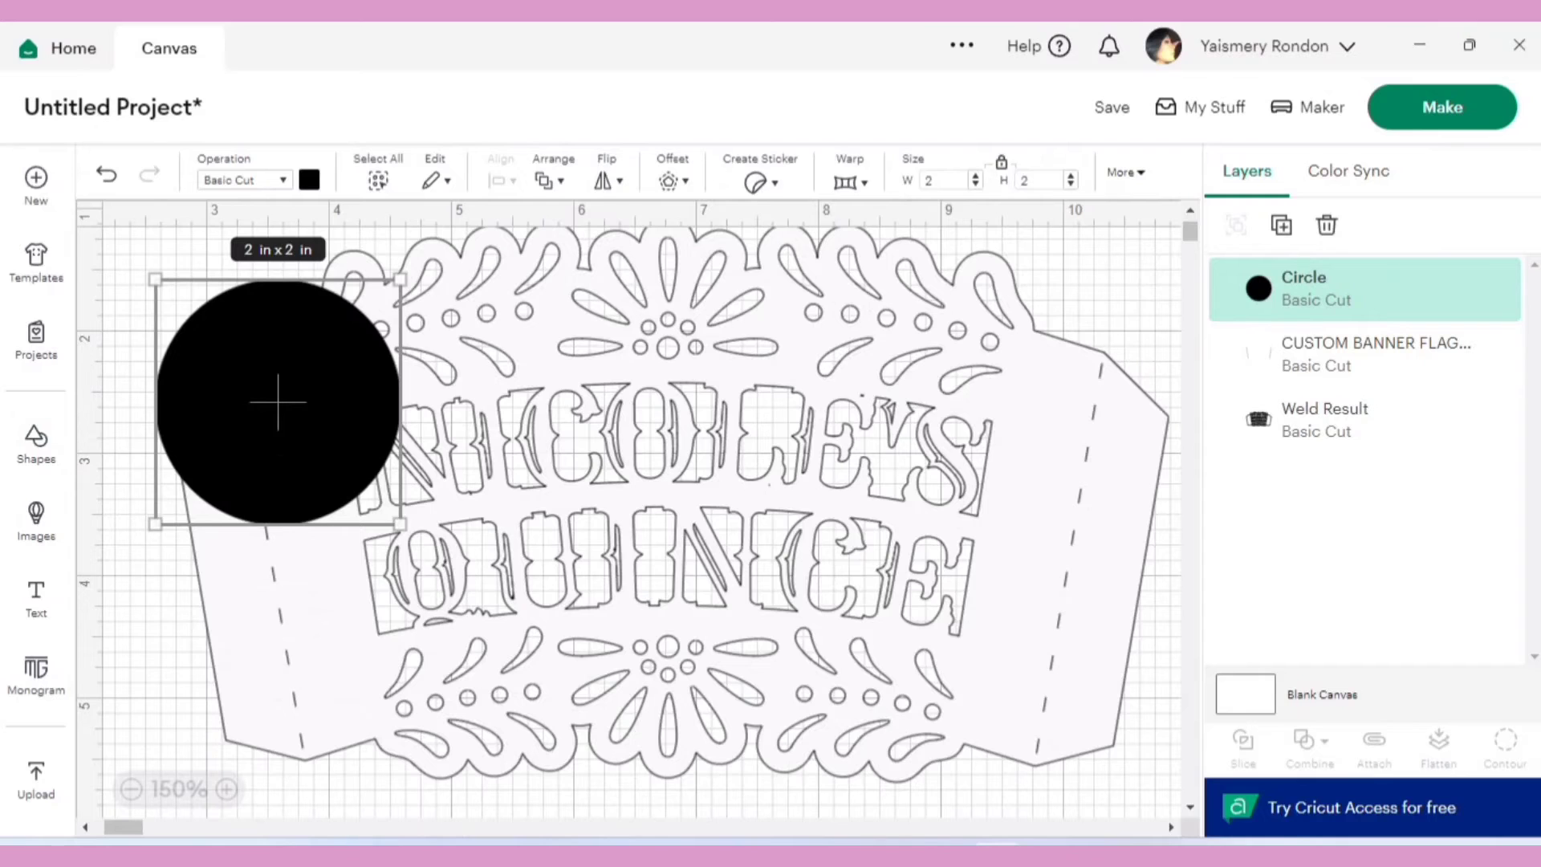
left_click_drag(400, 280, 860, 382)
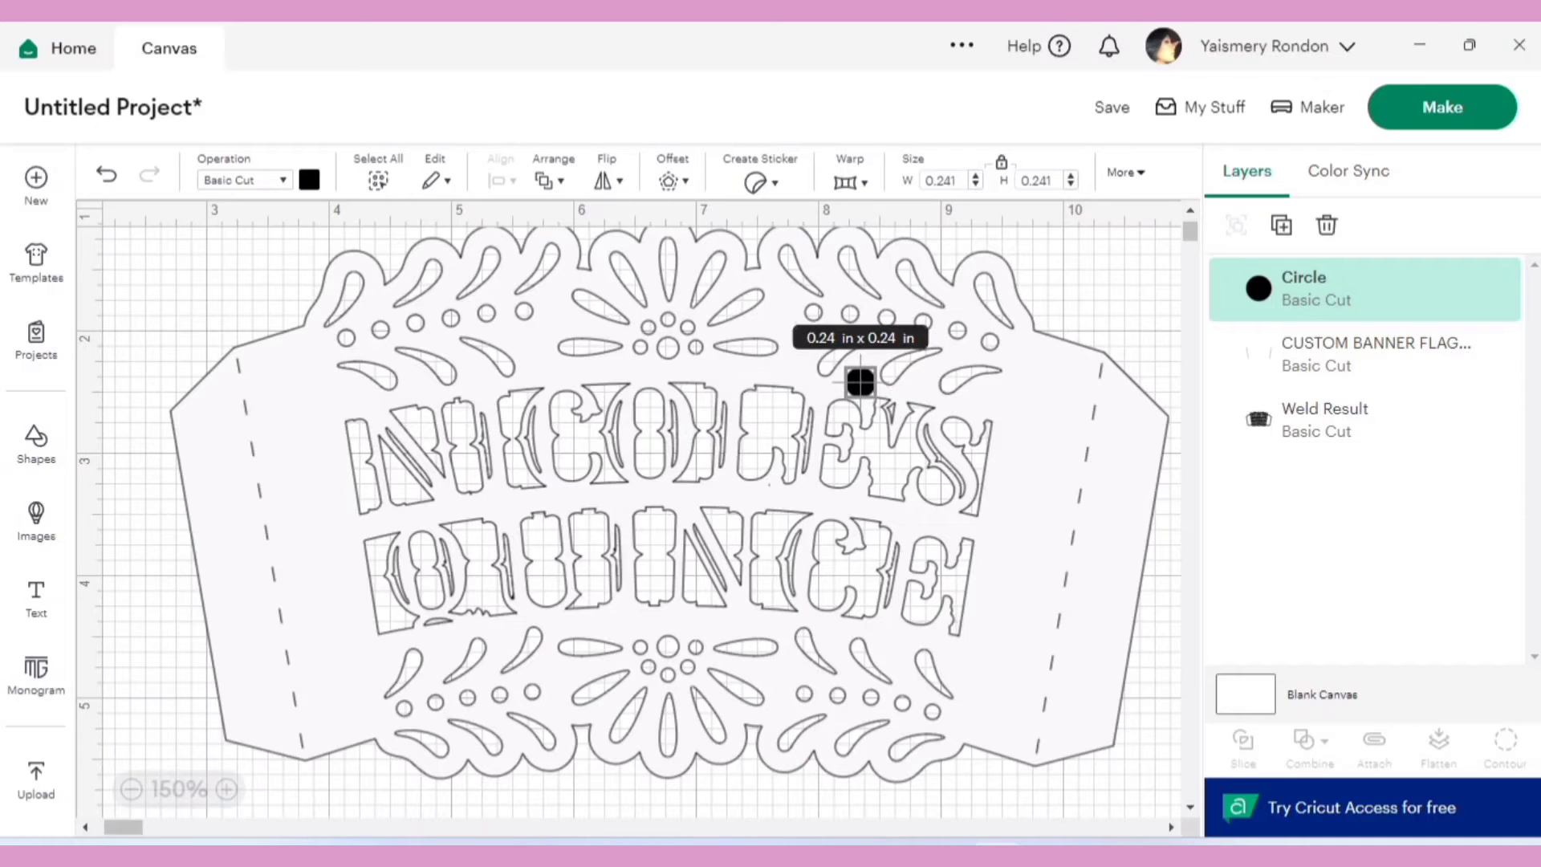
key("Escape")
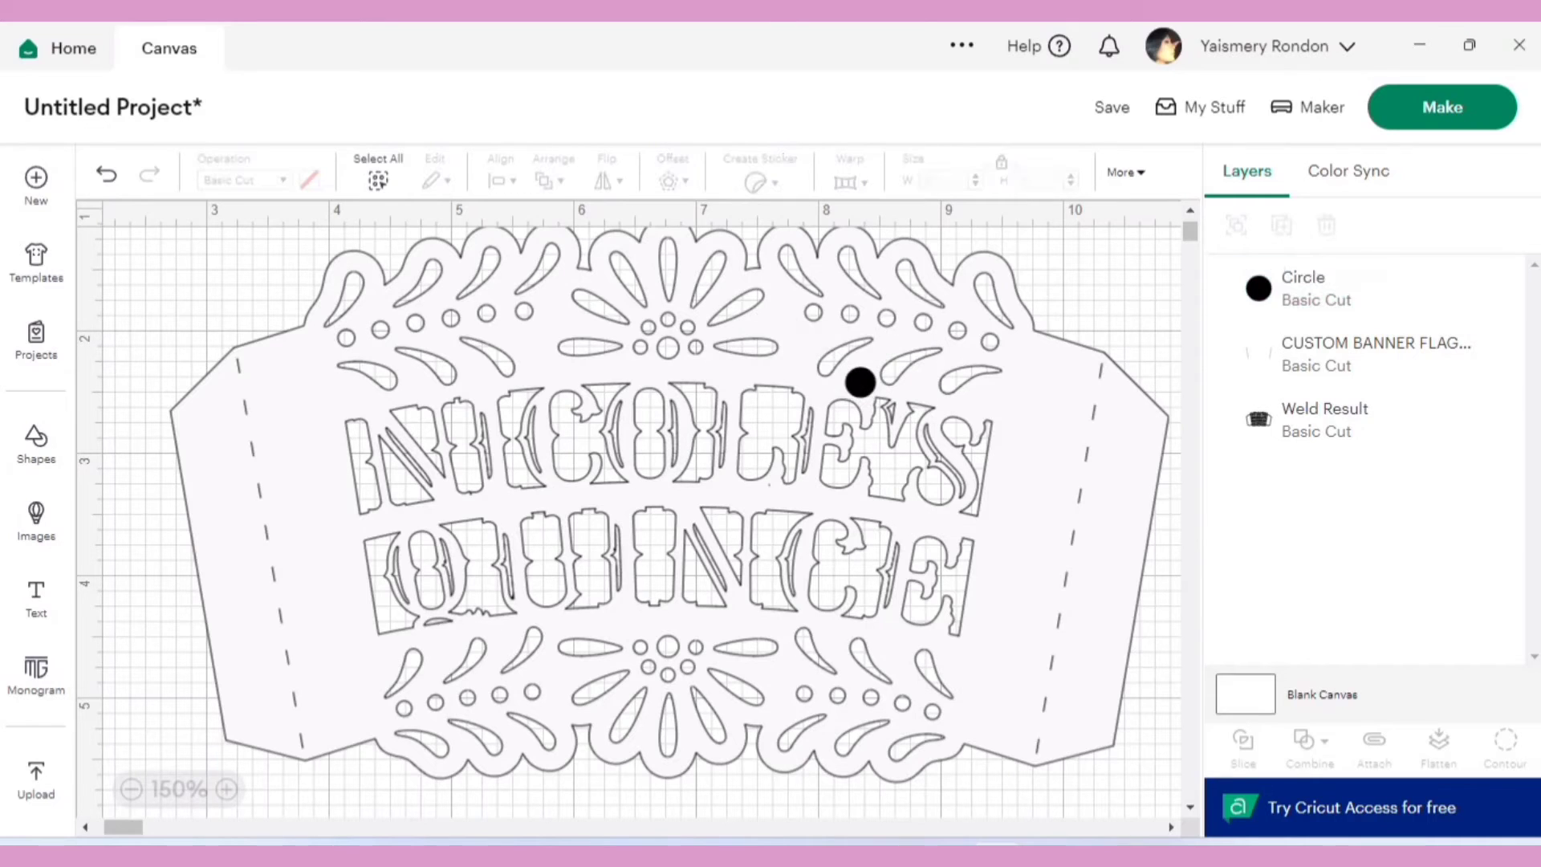
Weld the small black circle above the E into the banner, leaving out the fold lines
left_click(861, 383)
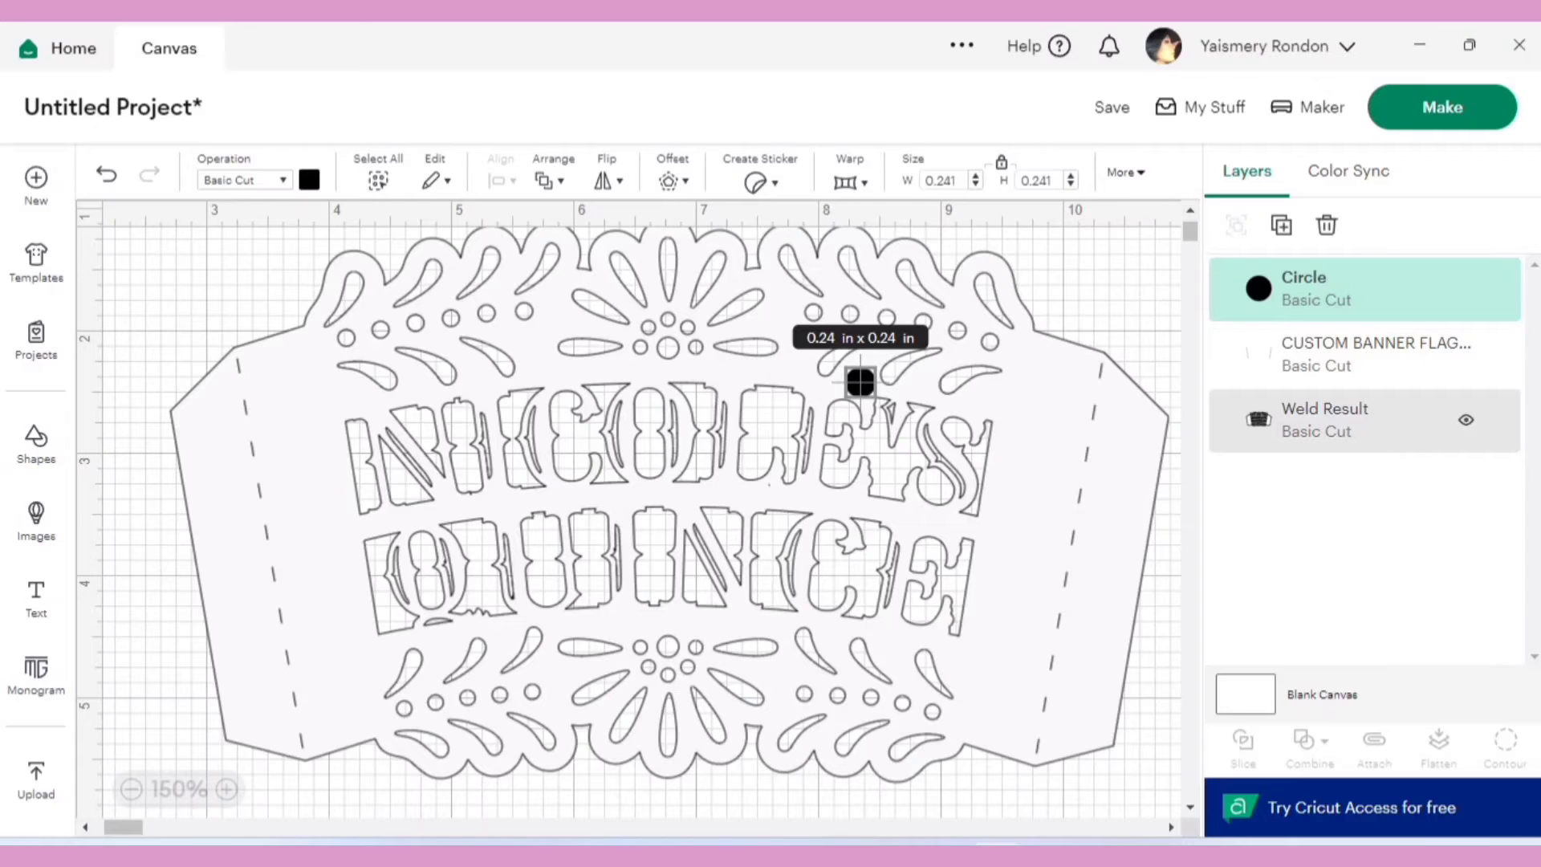
left_click(1324, 420, "shift")
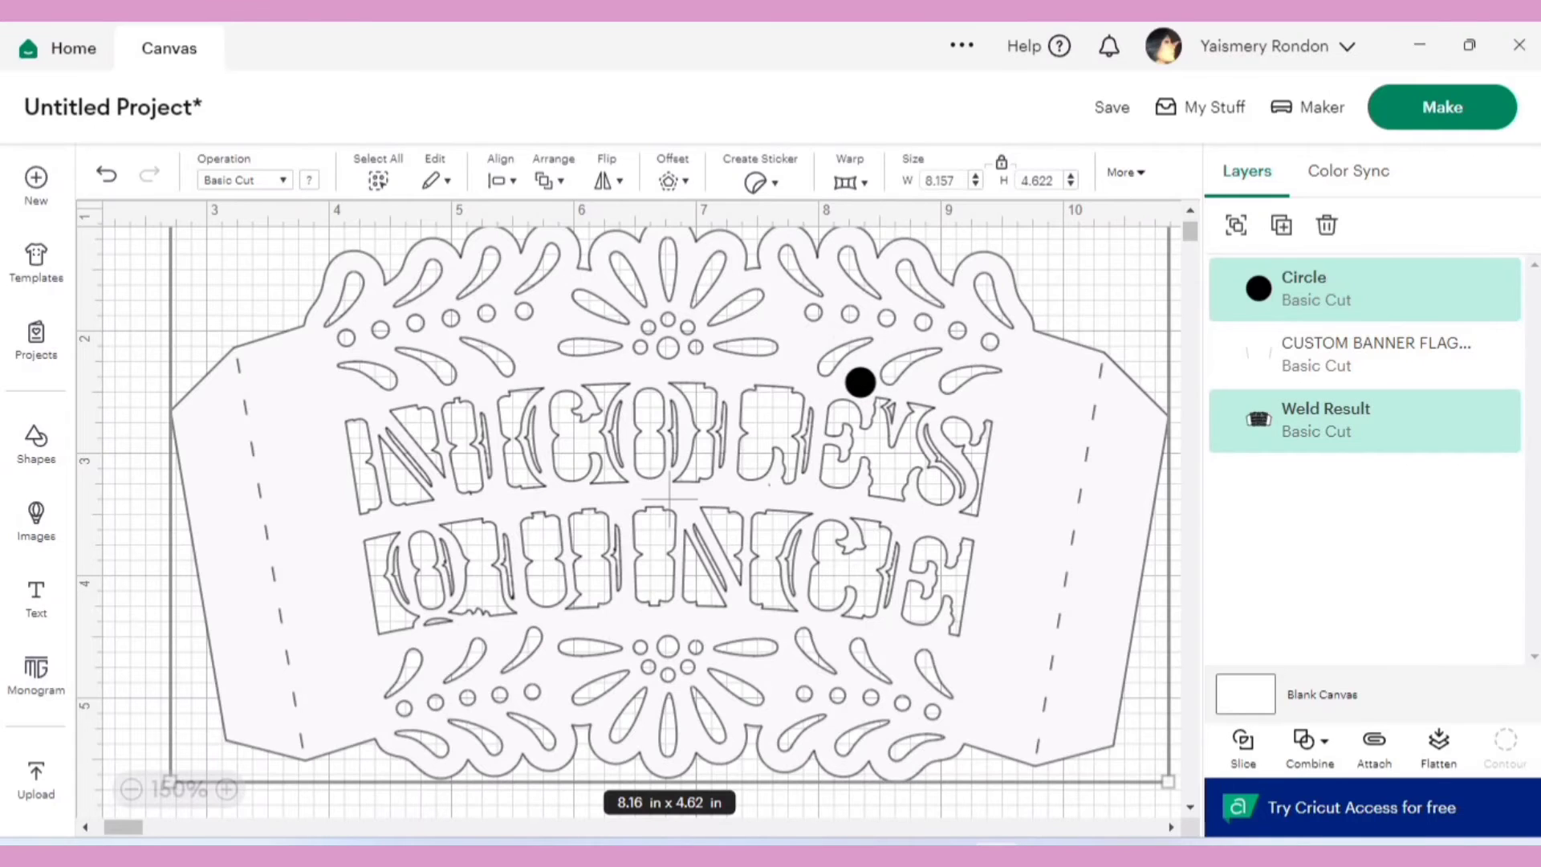
left_click(1310, 739)
left_click(1332, 493)
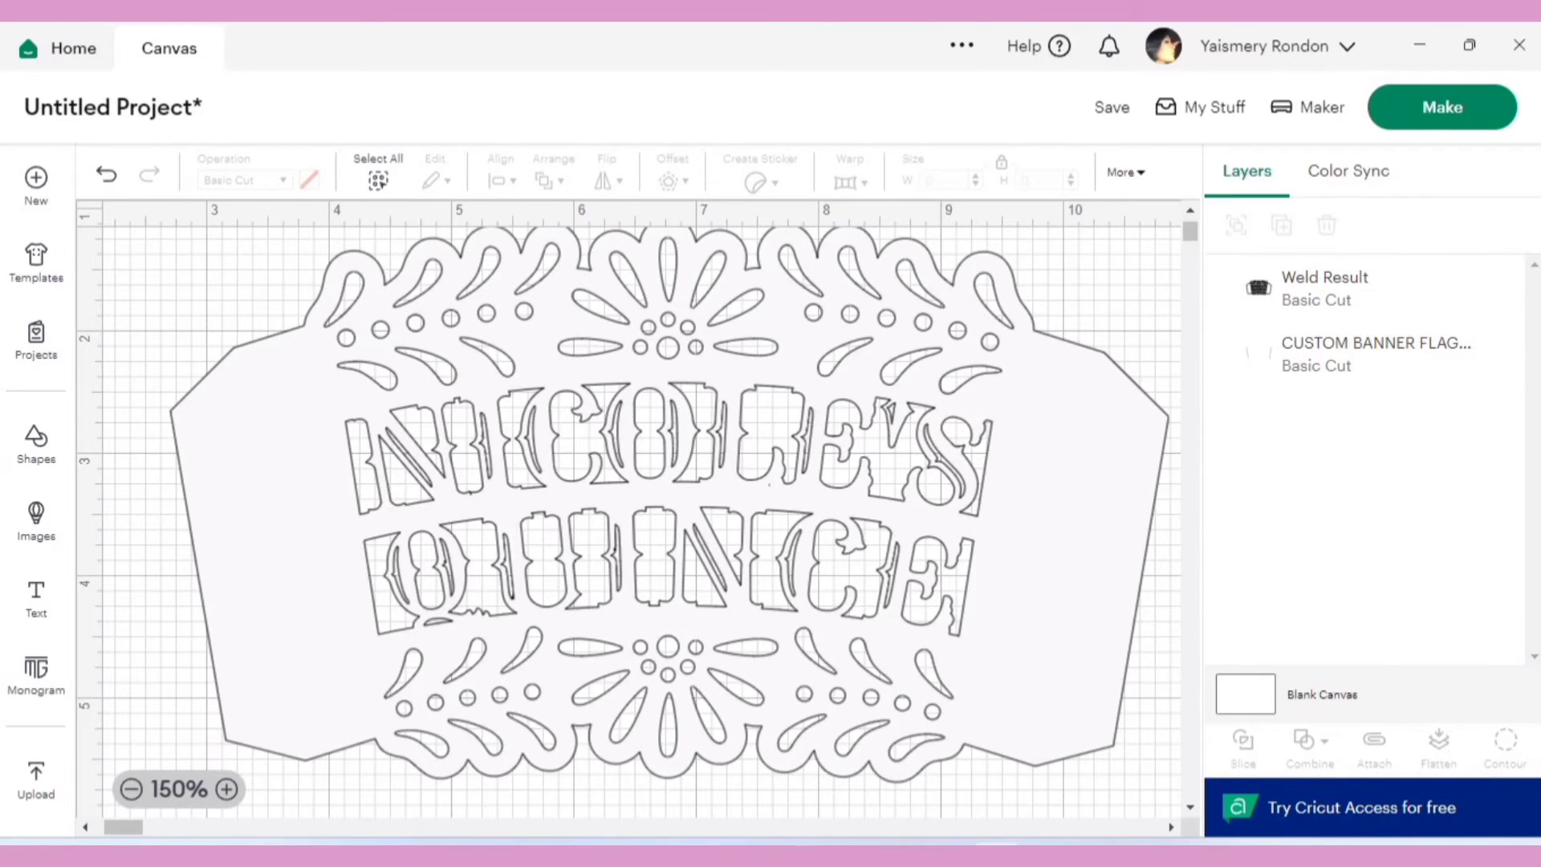
Send the newly welded banner behind the dashed fold lines and deselect it
left_click(226, 789)
left_click(225, 788)
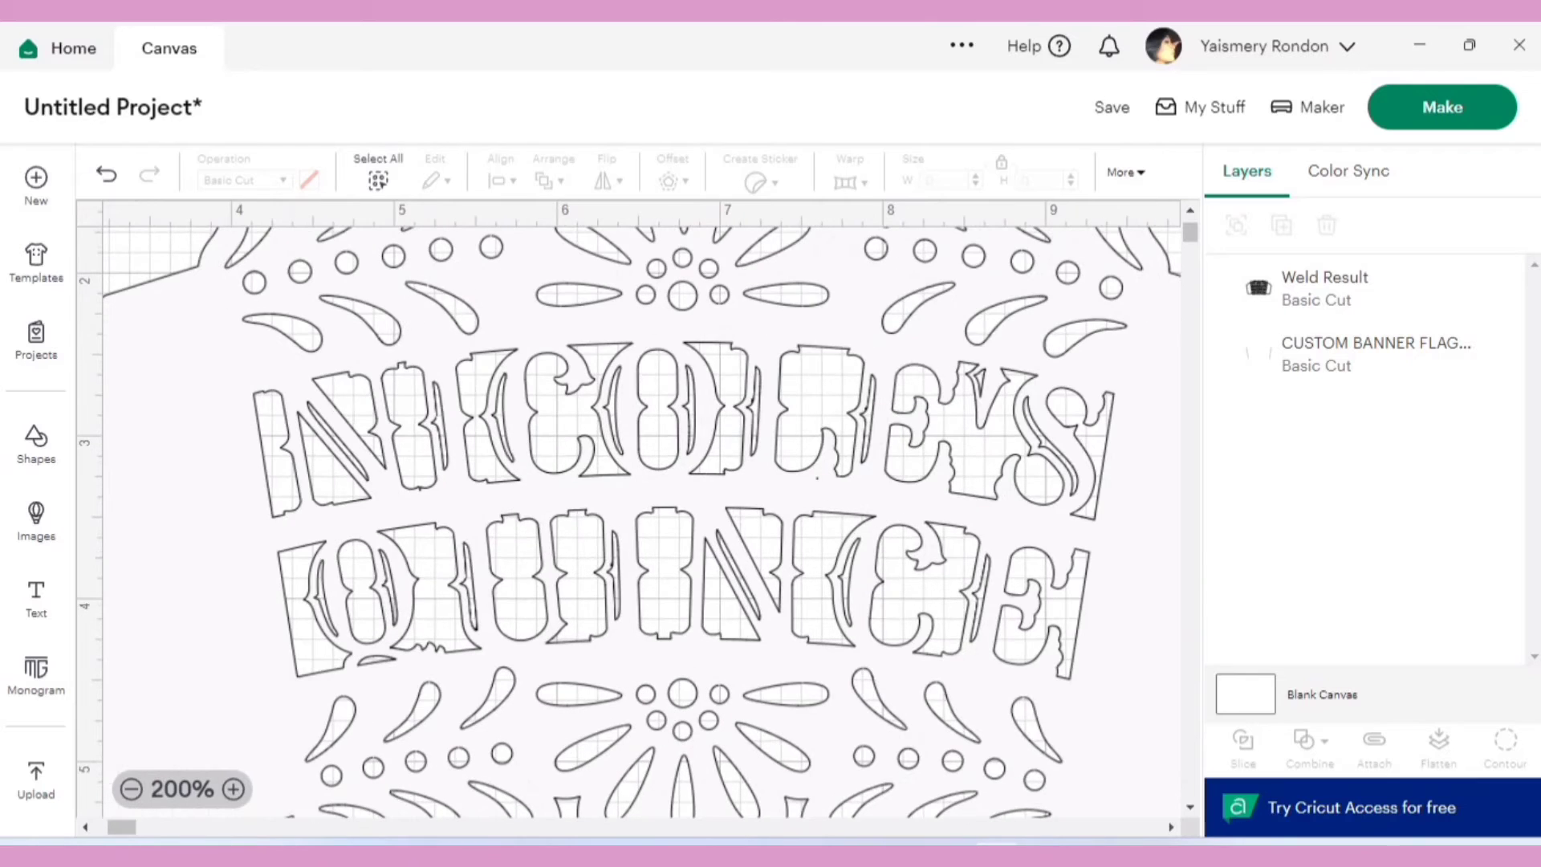
left_click(130, 788)
left_click(131, 789)
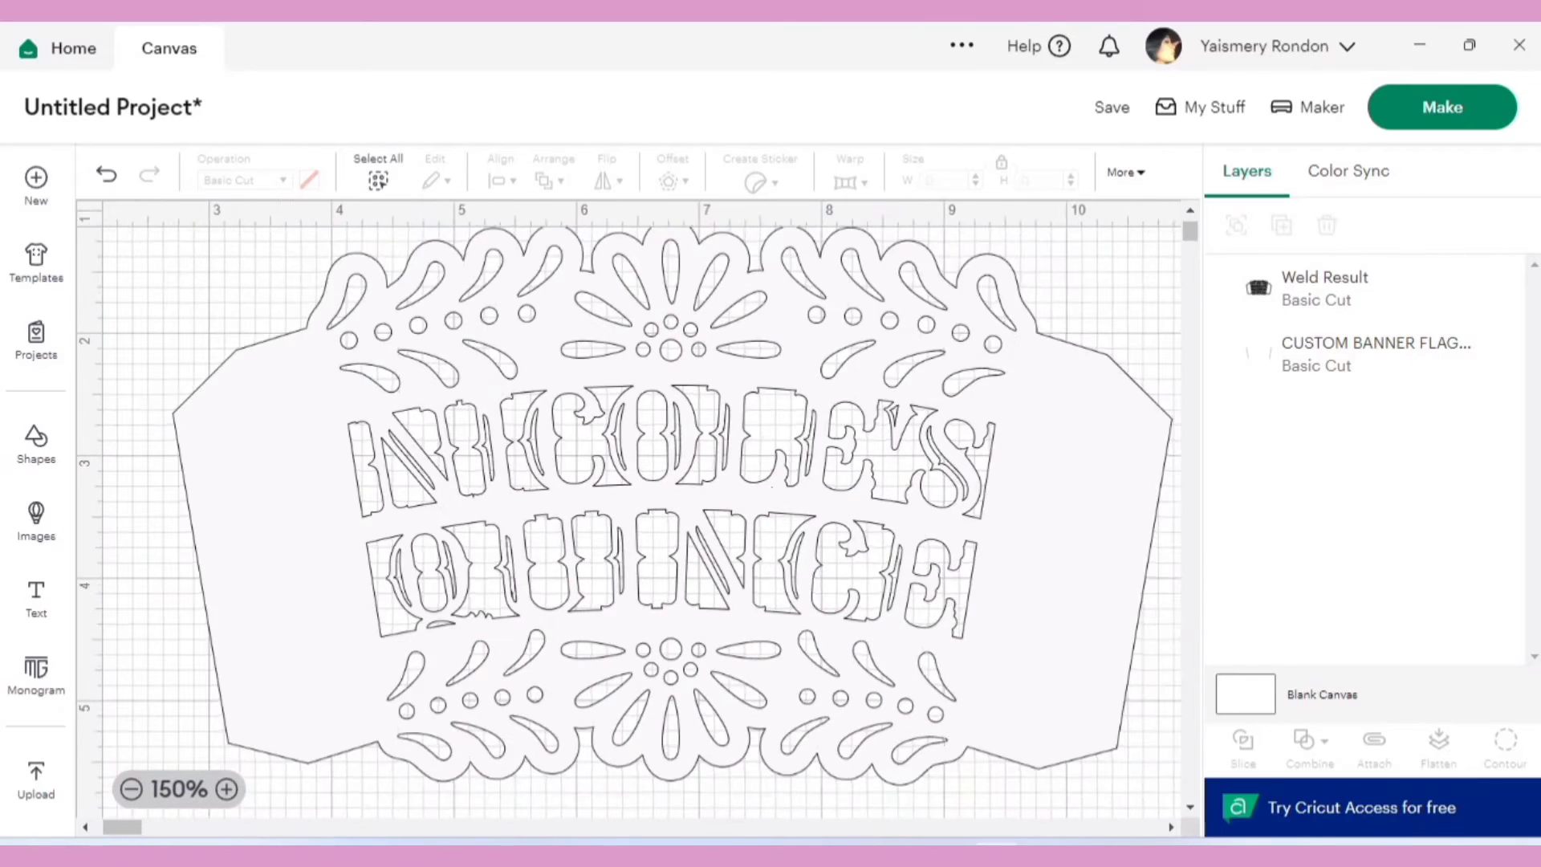
left_click(131, 789)
left_click(666, 504)
right_click(665, 504)
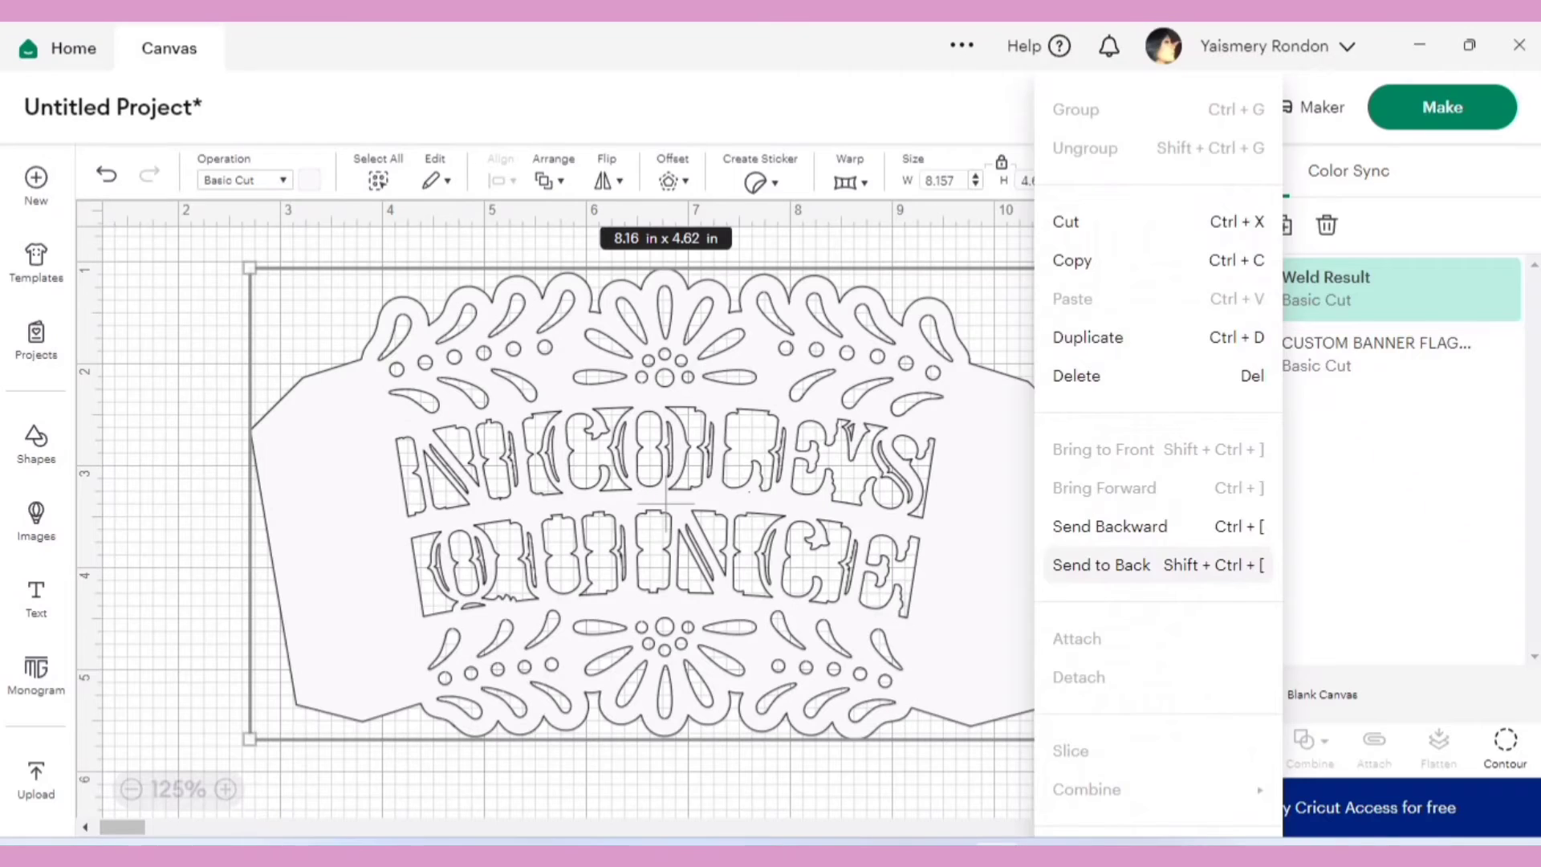
left_click(1102, 564)
key("Escape")
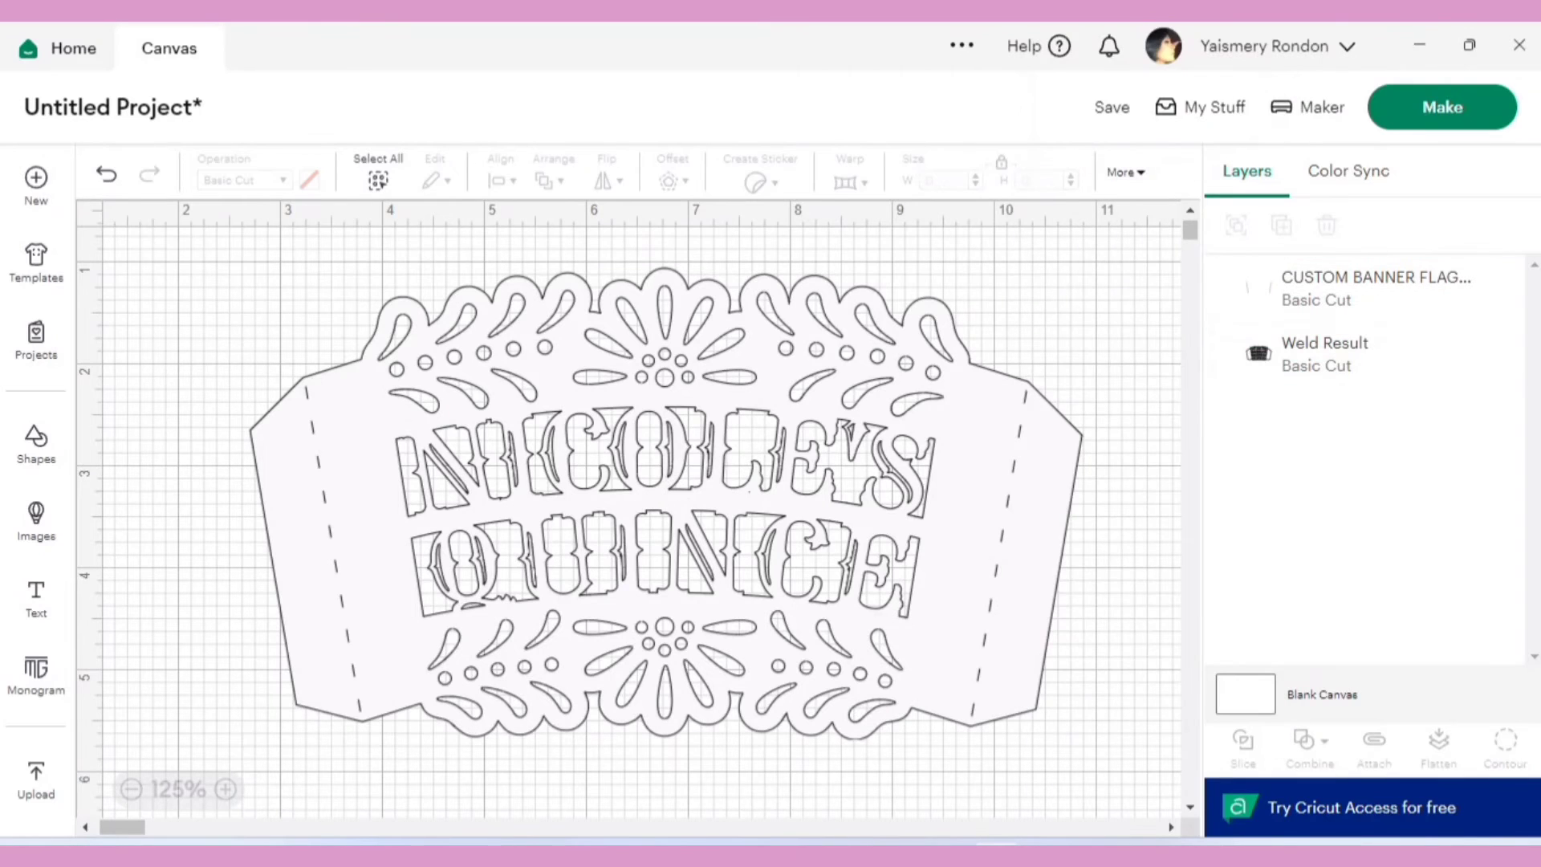
Attach the dashed fold lines to the welded banner and shift the attached piece slightly left and down on the canvas
left_click_drag(1083, 766, 219, 260)
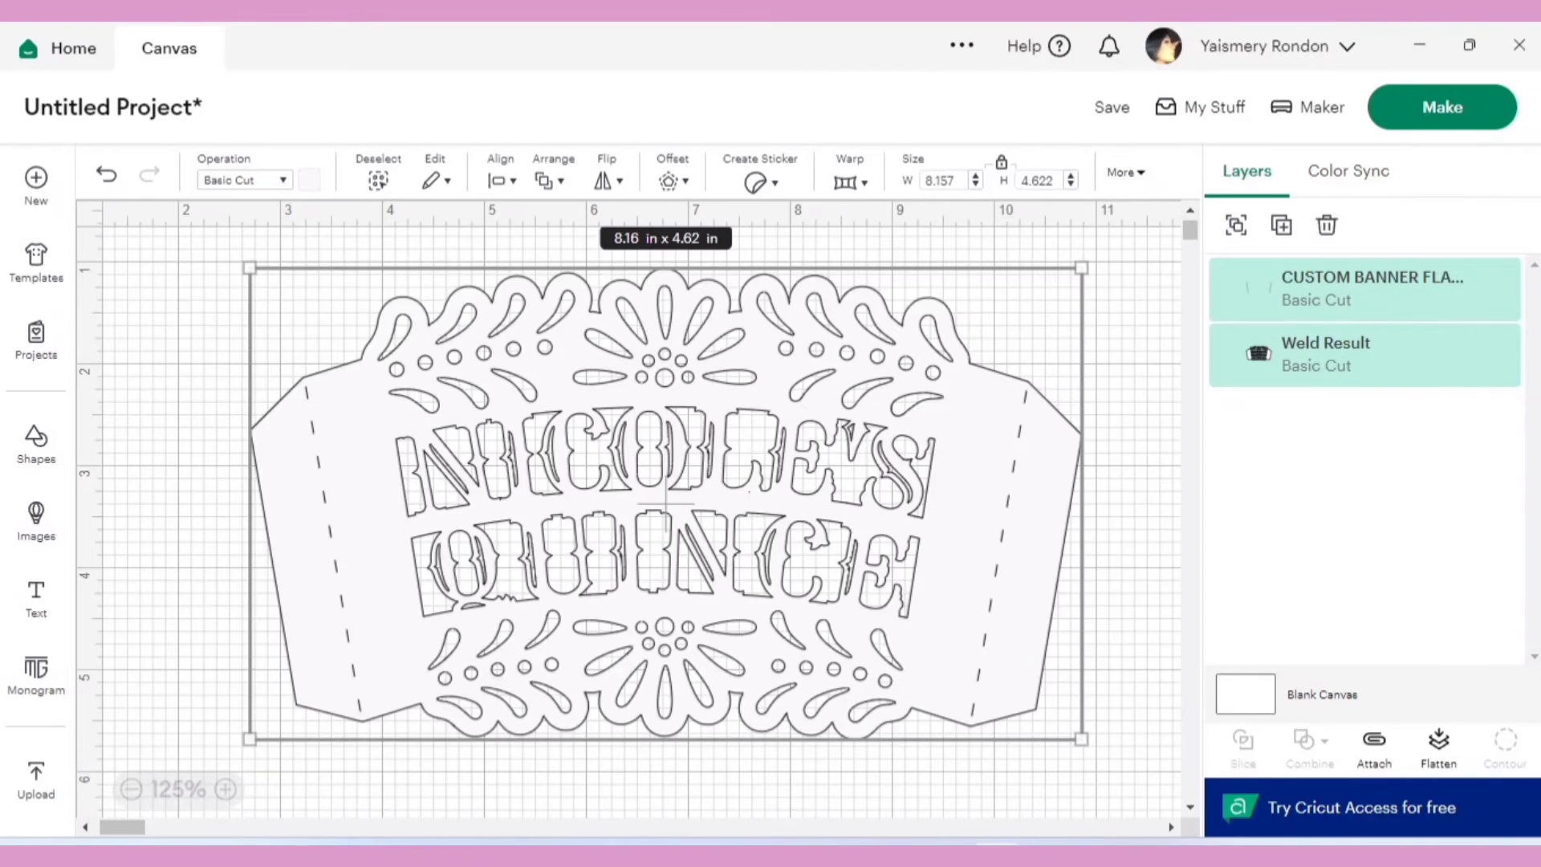
left_click(1374, 746)
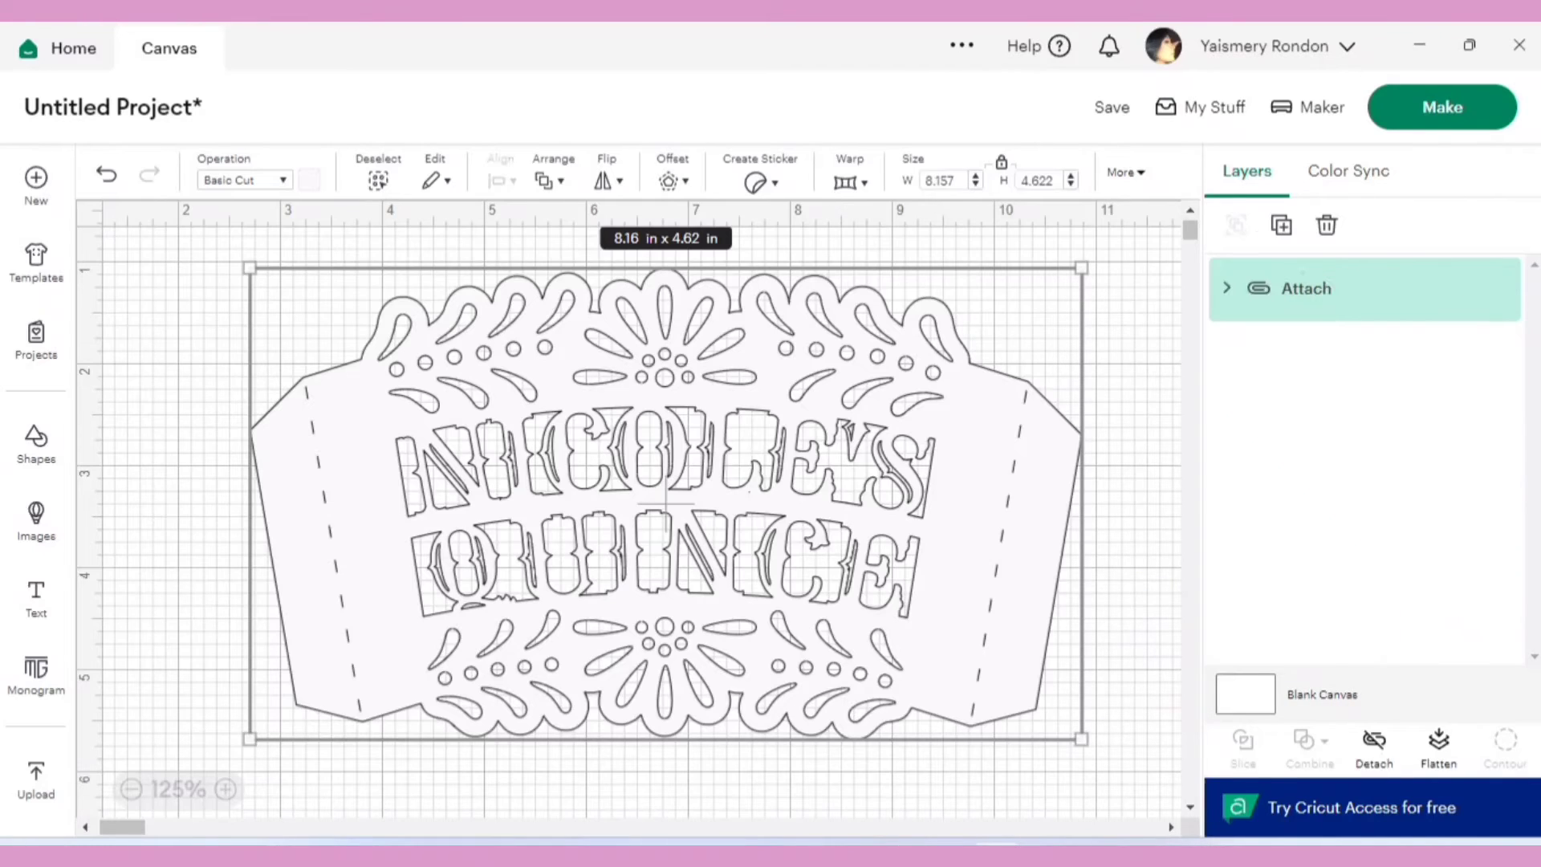
key("Escape")
left_click_drag(664, 503, 606, 518)
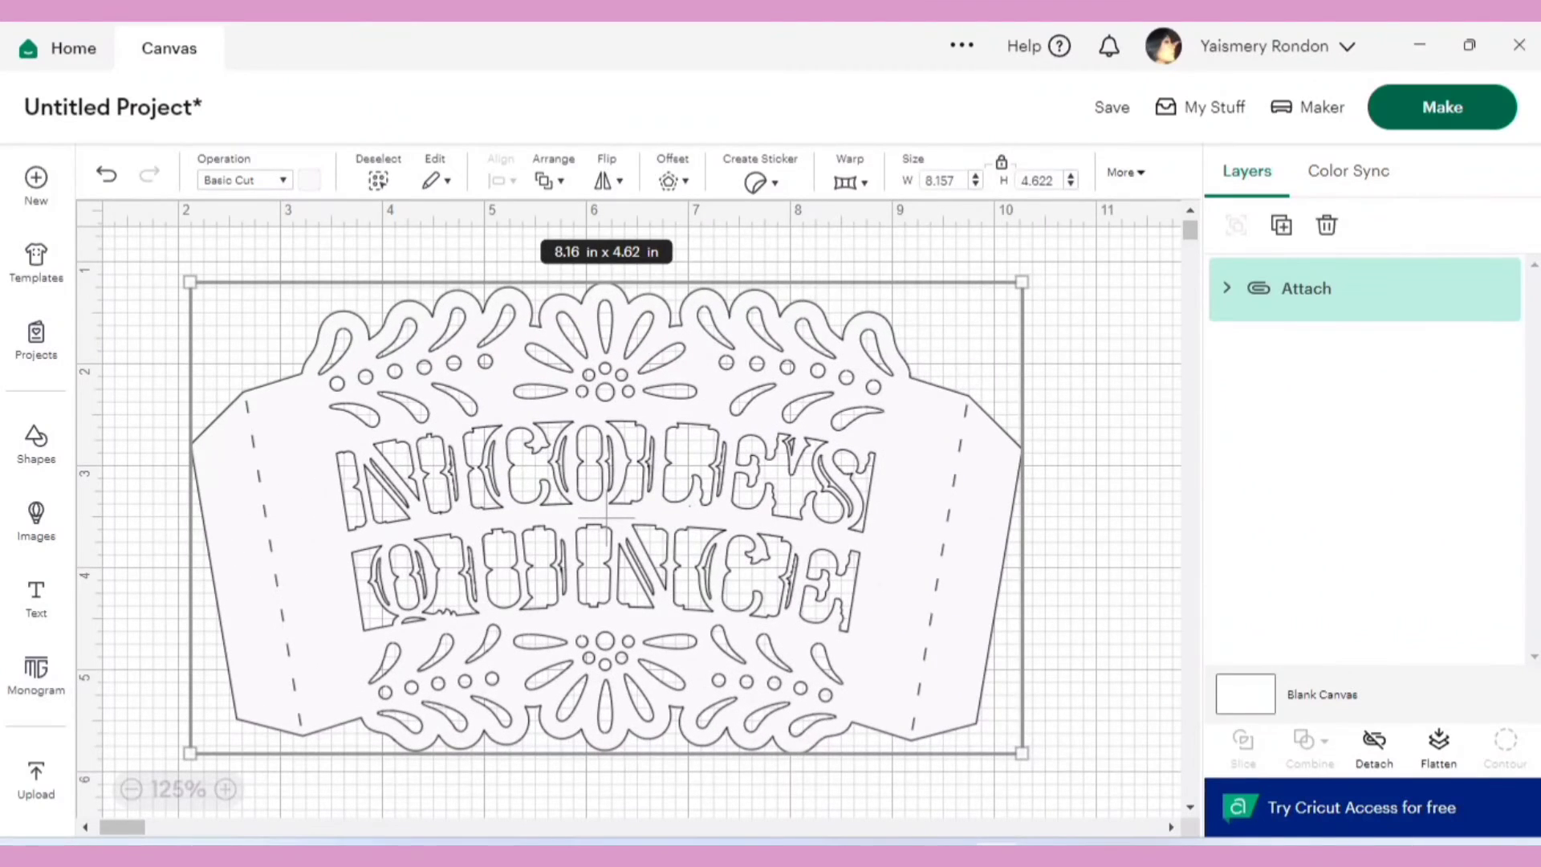
Start making the banner without saving the project and continue with the mirrored 12 in x 12 in mat
left_click(1442, 107)
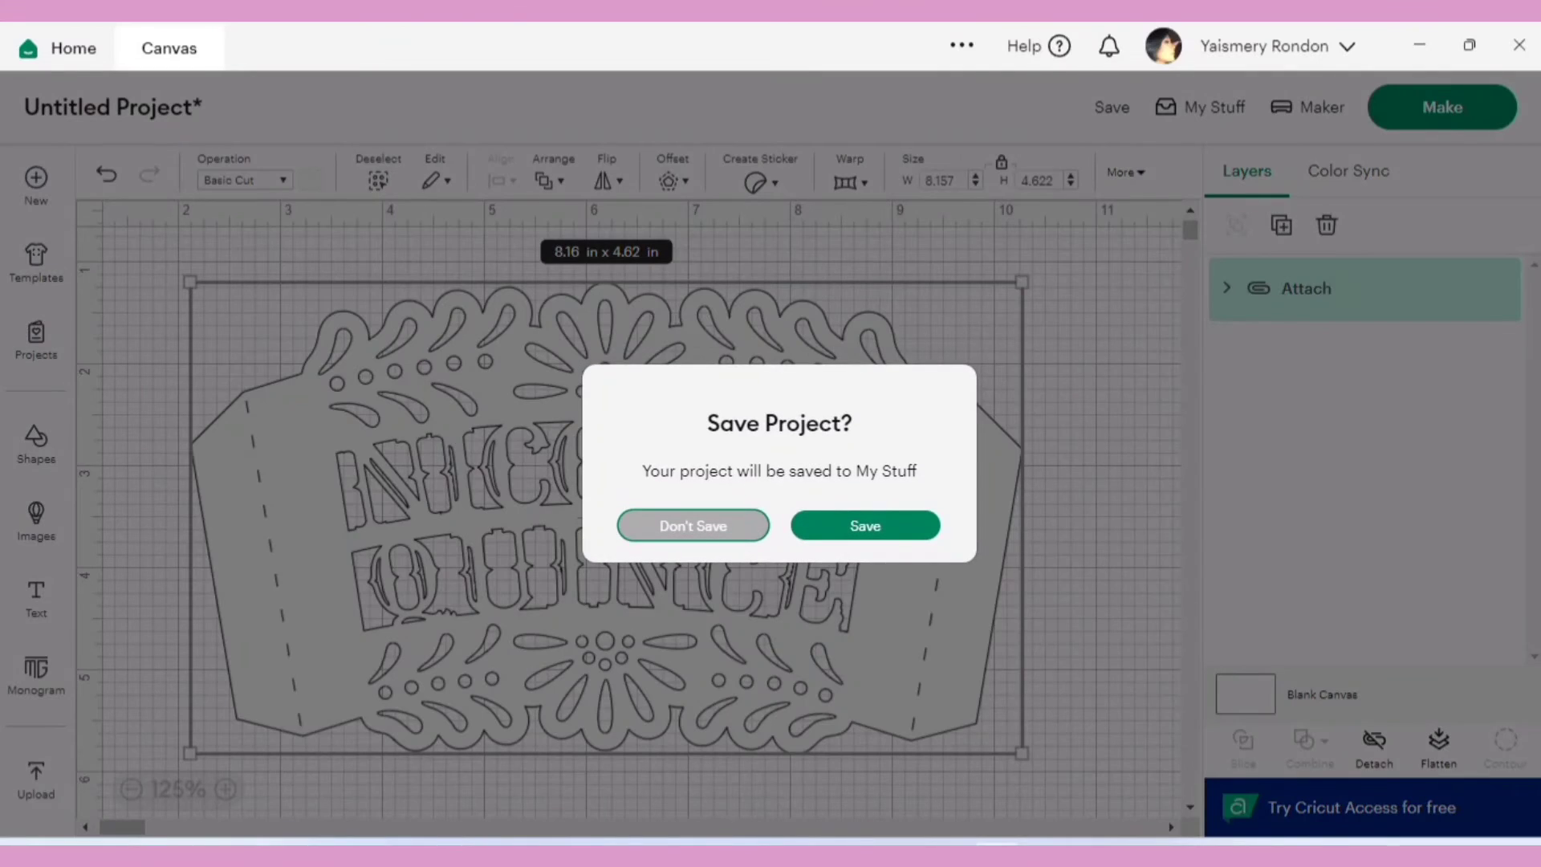
left_click(692, 525)
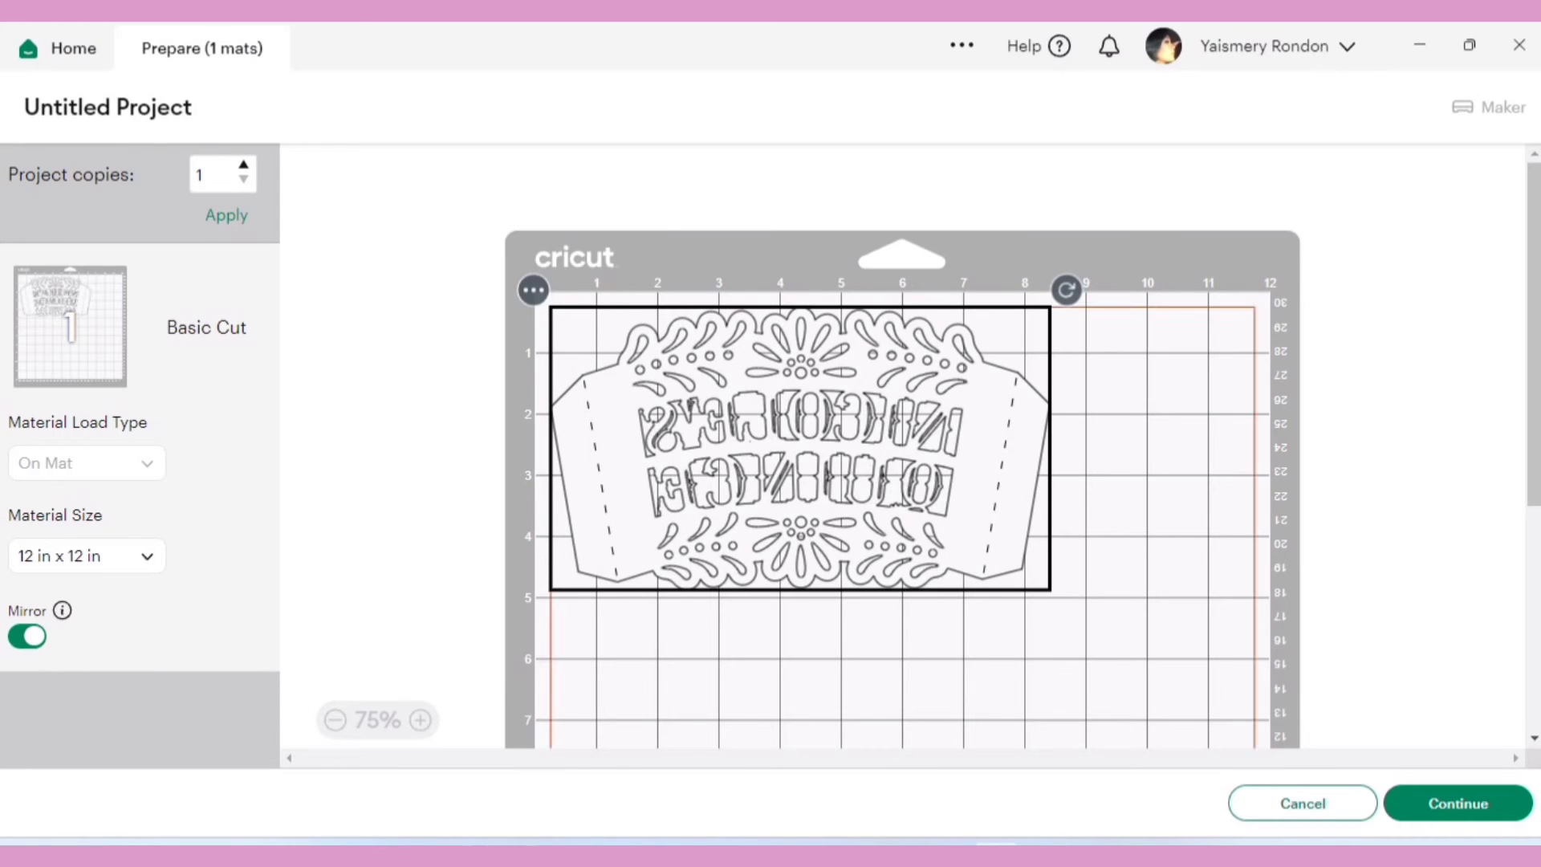
left_click(1458, 804)
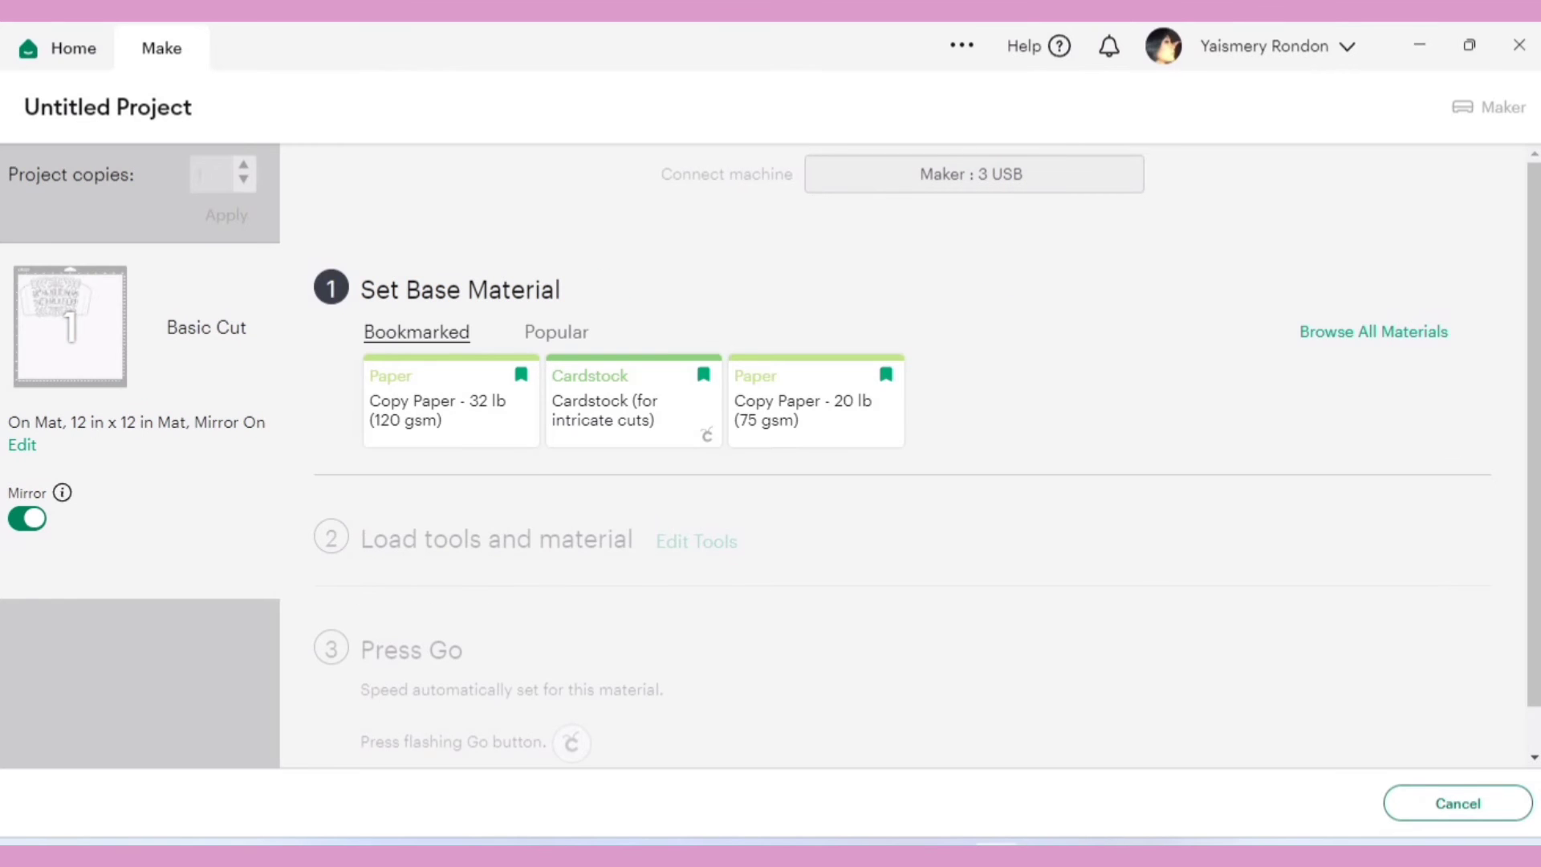
Set the base material to Cardstock (for intricate cuts) from the full list of materials
left_click(1373, 332)
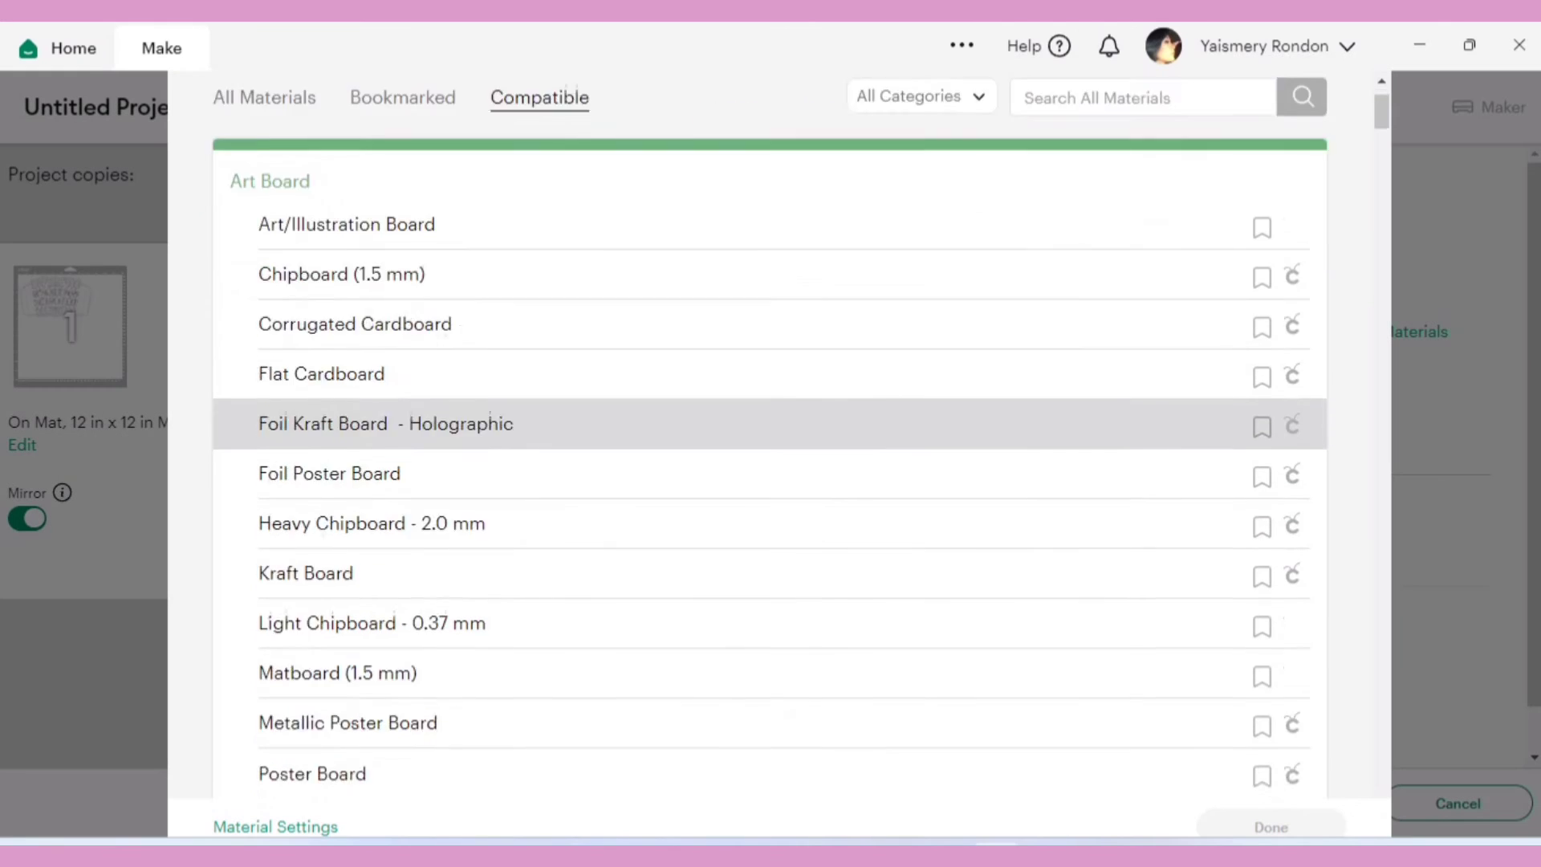
scroll(771, 426, "down", 7)
left_click(377, 333)
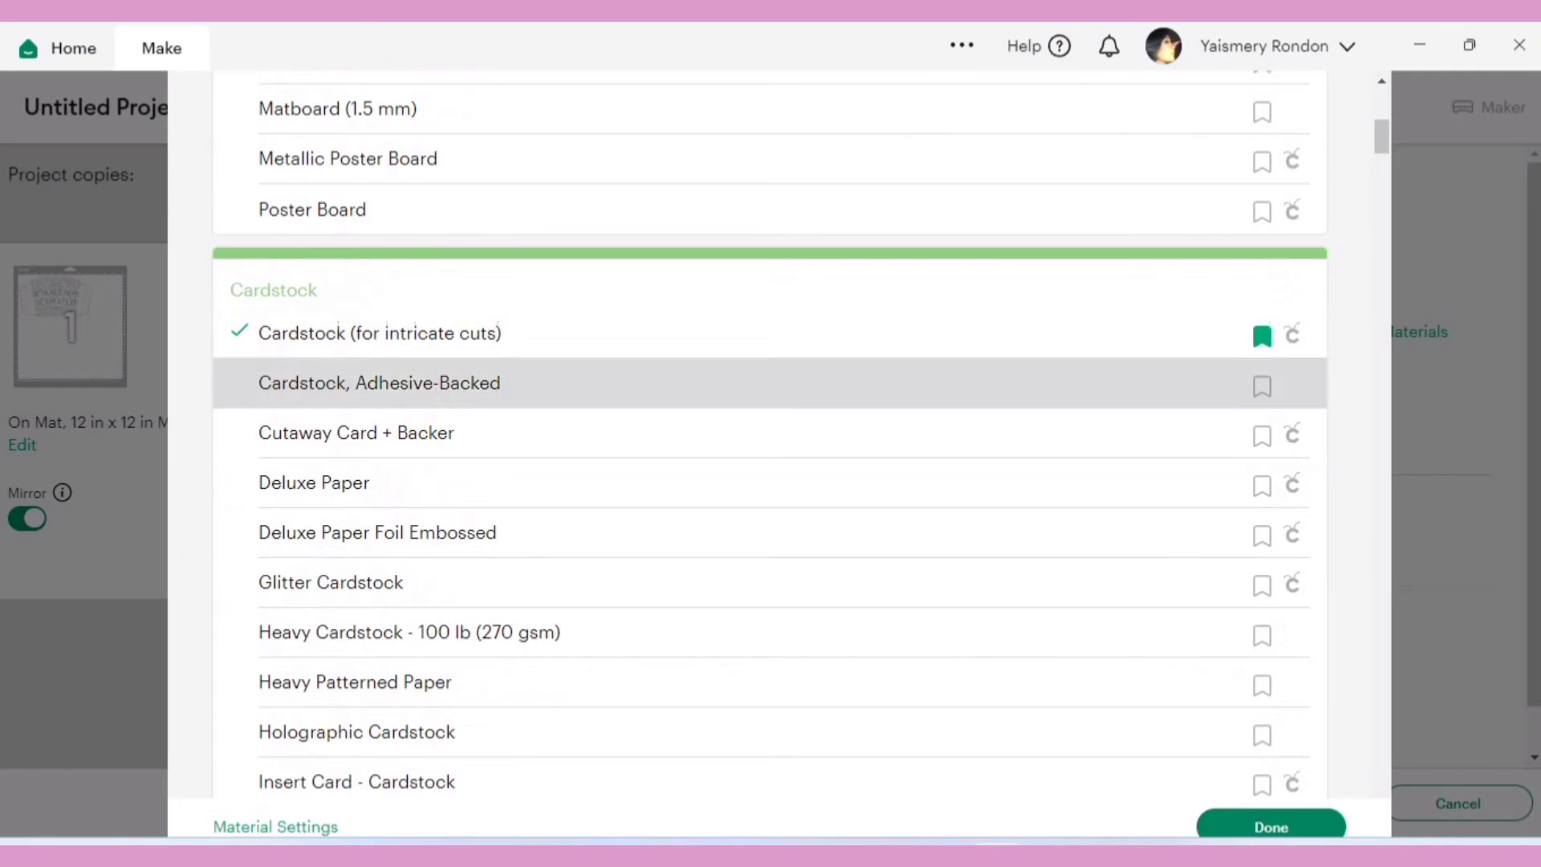
left_click(1272, 826)
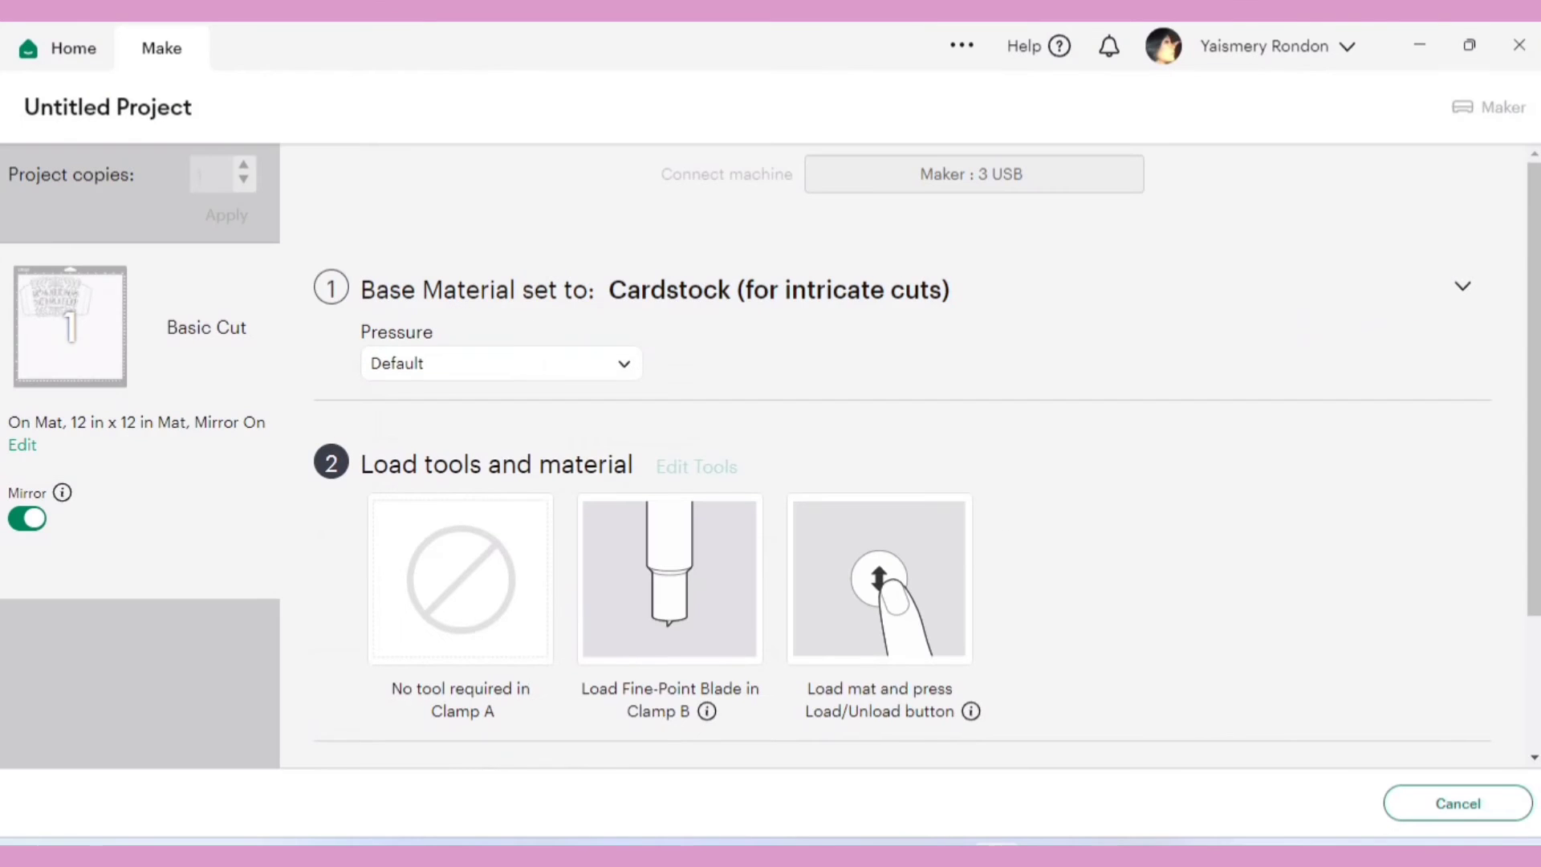